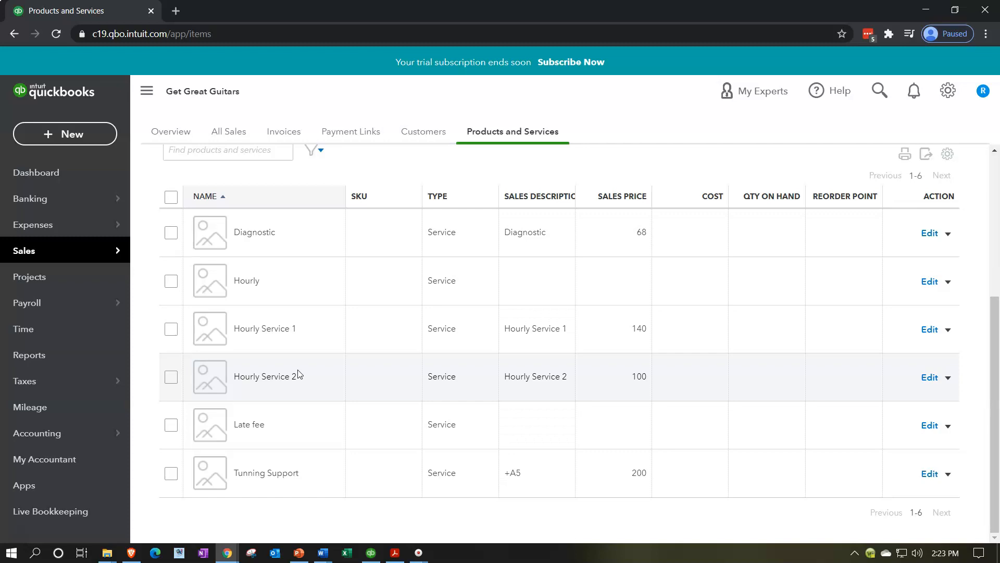
Step: Review the trial beginning balances PDF, focusing on the Inventory Asset line
{"action": "left_click", "coordinate": [396, 550]}
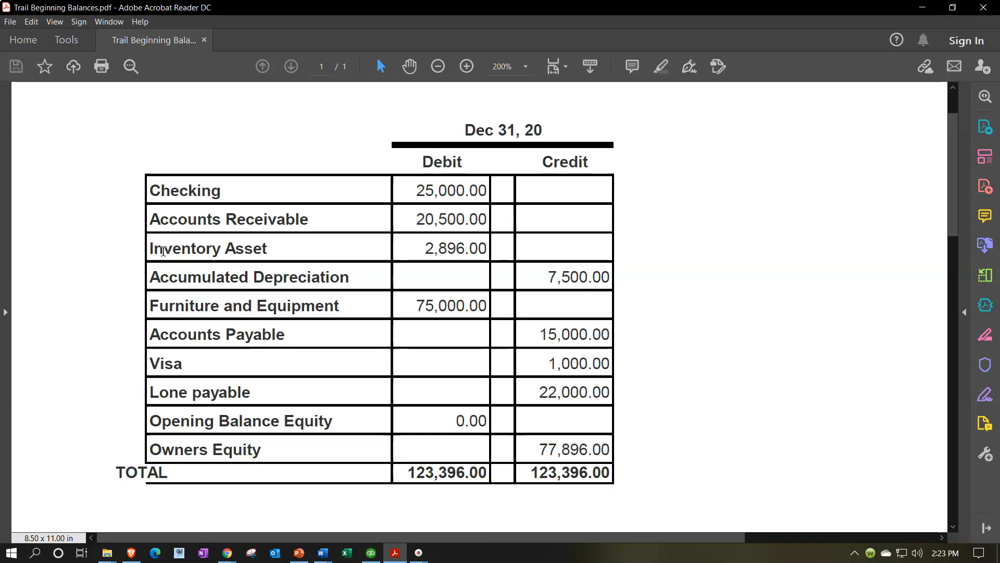
{"action": "left_click", "coordinate": [128, 254]}
{"action": "left_click", "coordinate": [311, 252]}
{"action": "left_click", "coordinate": [411, 251]}
{"action": "left_click", "coordinate": [417, 254]}
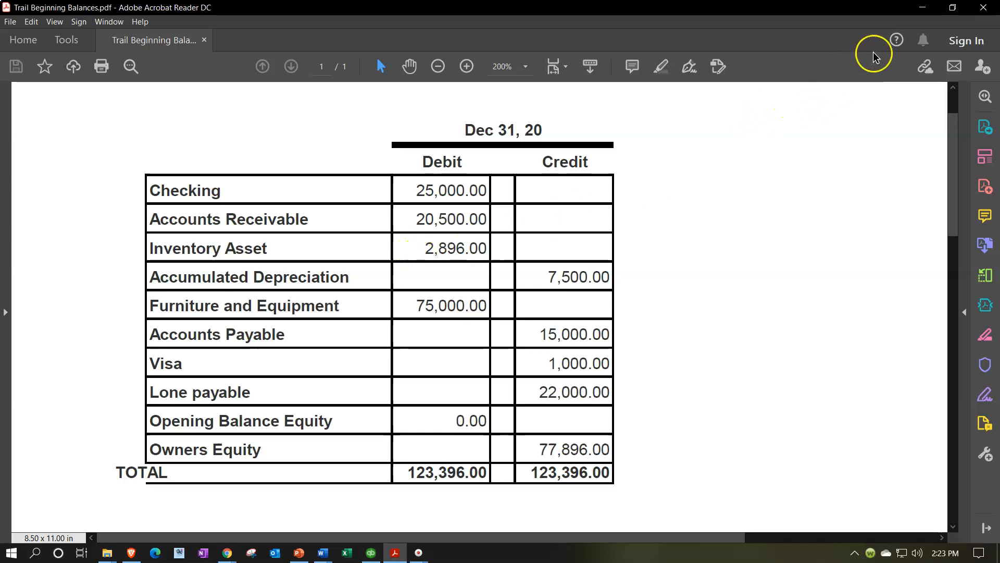
{"action": "left_click", "coordinate": [920, 9]}
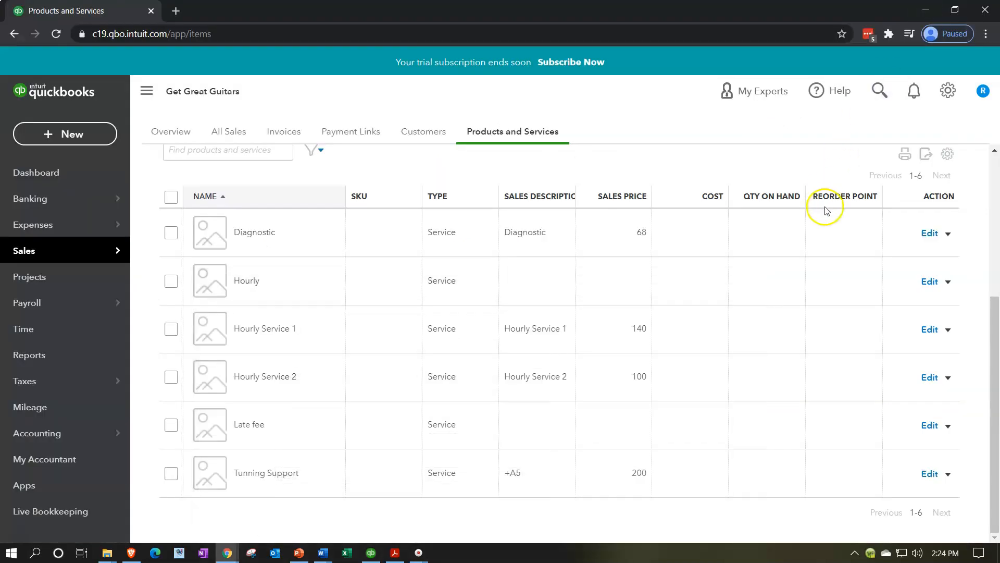
Step: Open and close a new Inventory product form to examine its fields
{"action": "scroll", "coordinate": [826, 214], "scroll_direction": "up", "scroll_amount": 1}
{"action": "scroll", "coordinate": [826, 215], "scroll_direction": "up", "scroll_amount": 3}
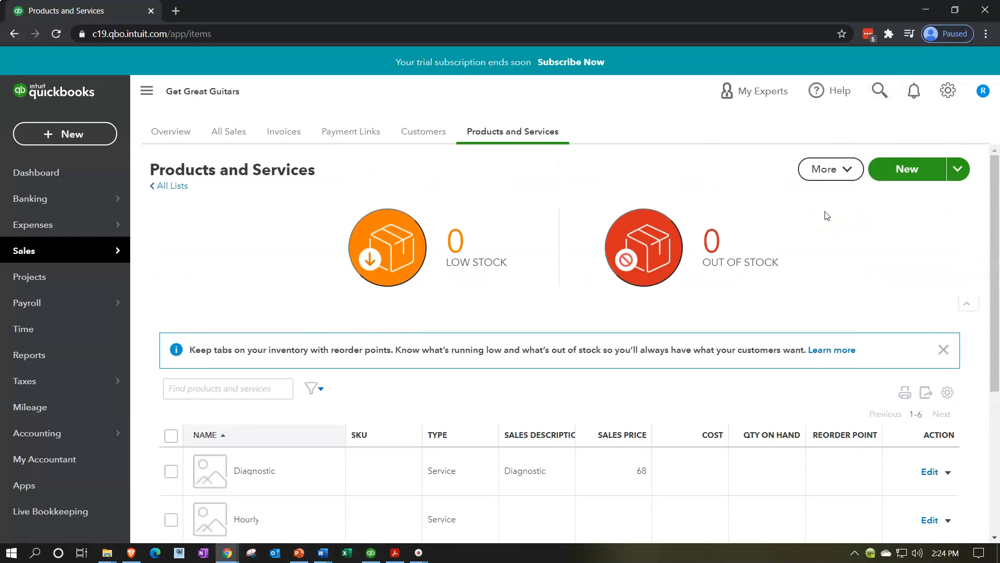
{"action": "left_click", "coordinate": [914, 163]}
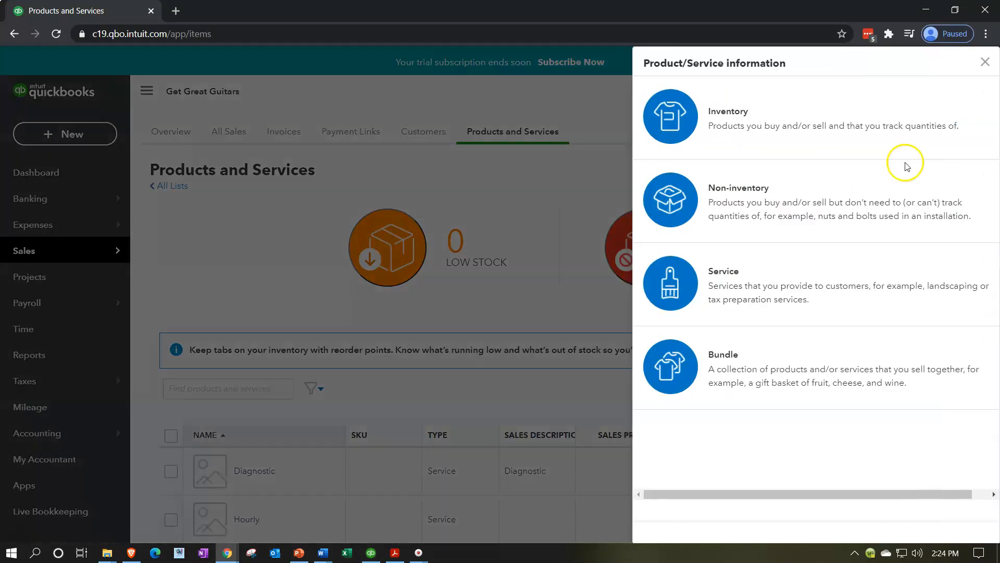
{"action": "left_click", "coordinate": [703, 117]}
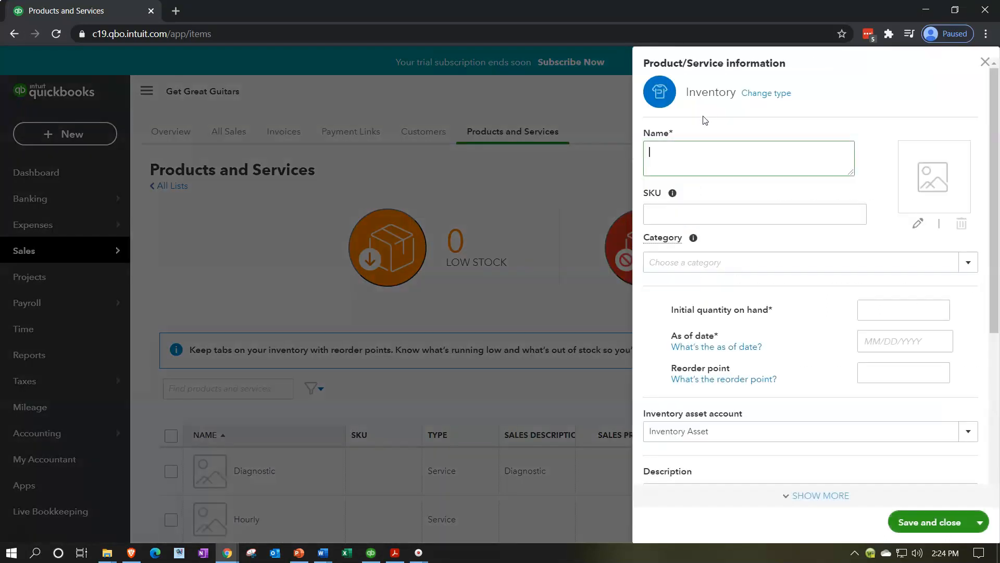
{"action": "scroll", "coordinate": [727, 294], "scroll_direction": "down", "scroll_amount": 5}
{"action": "scroll", "coordinate": [728, 295], "scroll_direction": "up", "scroll_amount": 5}
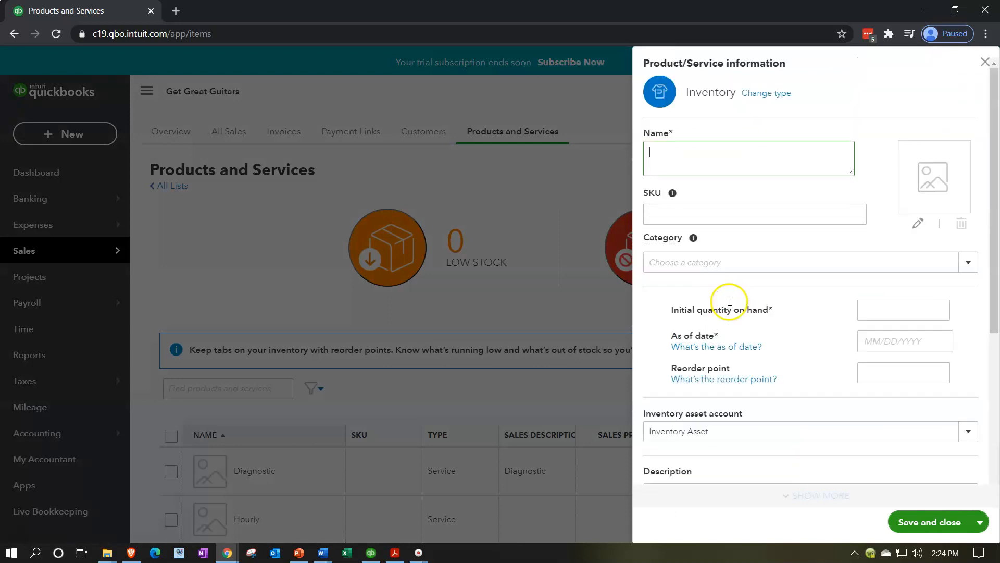
{"action": "left_click", "coordinate": [984, 64]}
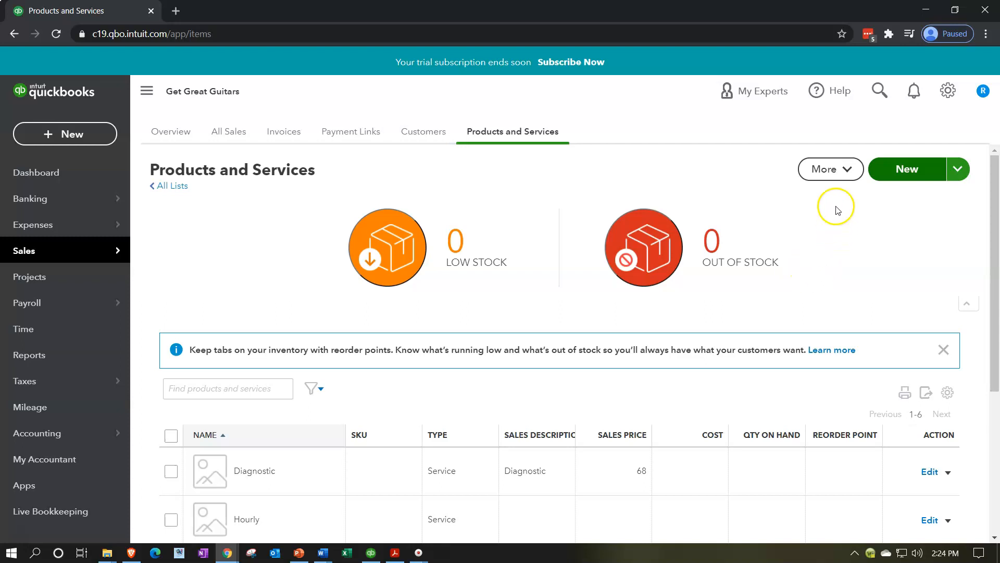
Step: Open the import page for products and services
{"action": "left_click", "coordinate": [852, 172]}
{"action": "left_click", "coordinate": [852, 171]}
{"action": "left_click", "coordinate": [956, 169]}
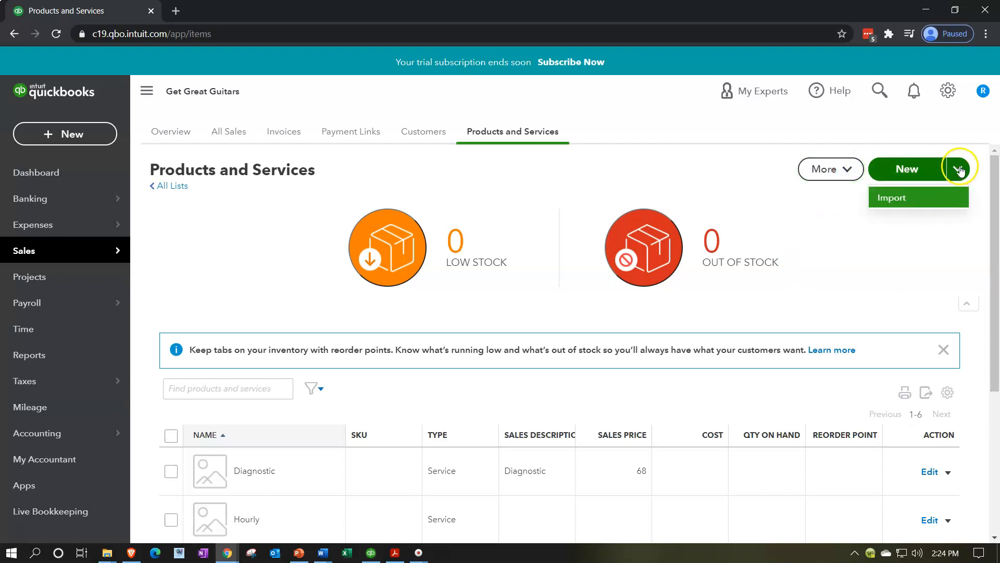
{"action": "left_click", "coordinate": [933, 204]}
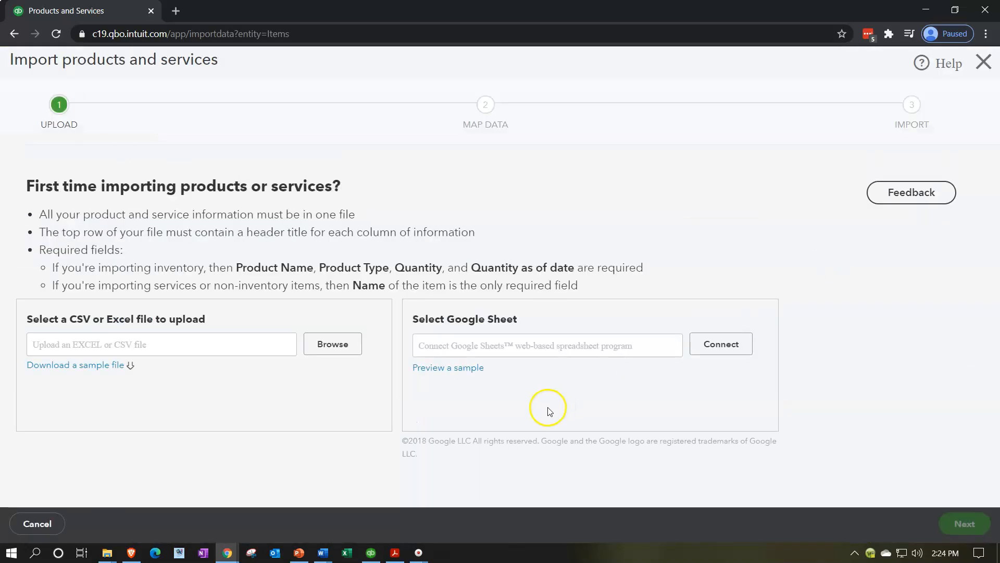
Step: Download the sample import file and open it in Excel, maximized
{"action": "left_click", "coordinate": [67, 370]}
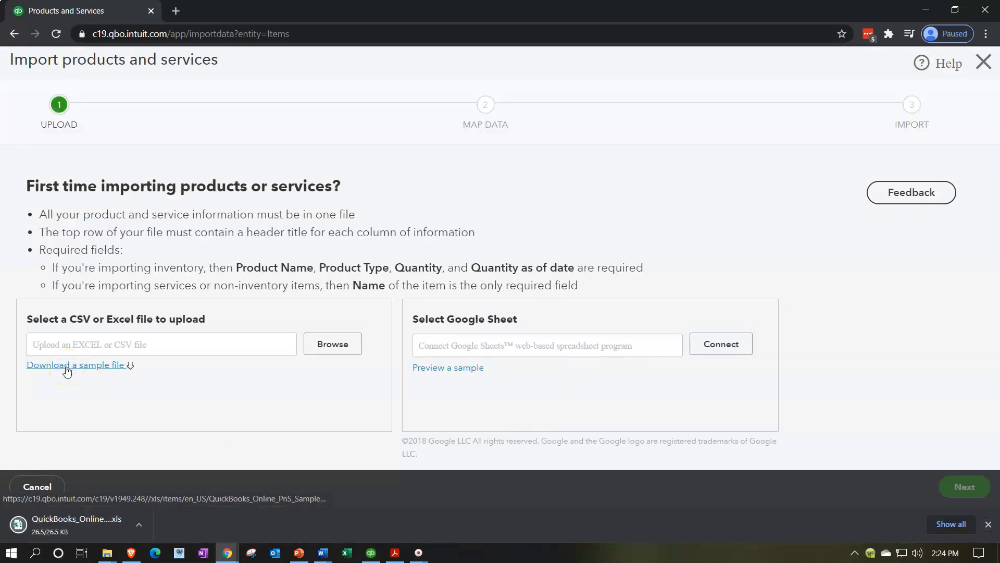
{"action": "left_click", "coordinate": [105, 532]}
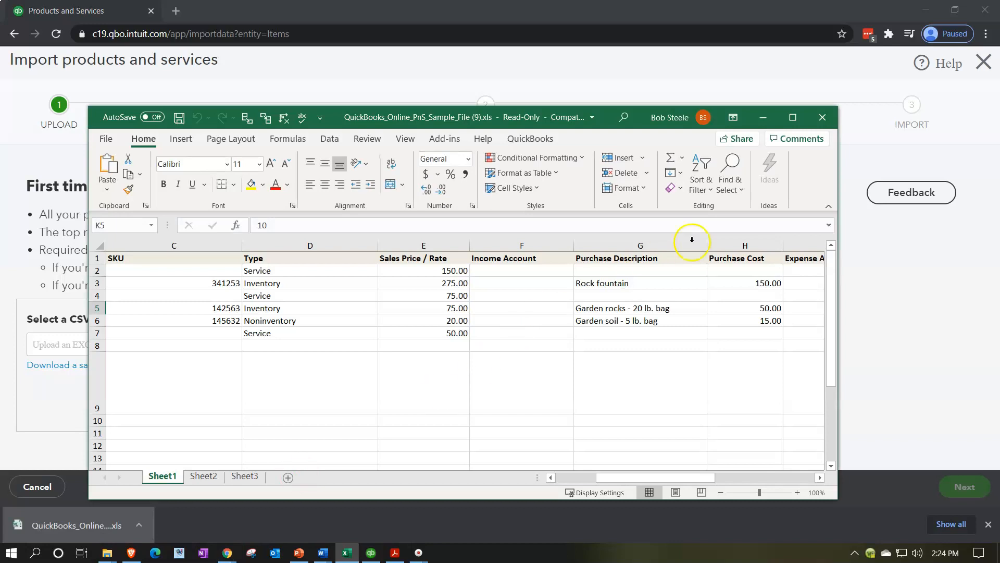
{"action": "left_click", "coordinate": [792, 117]}
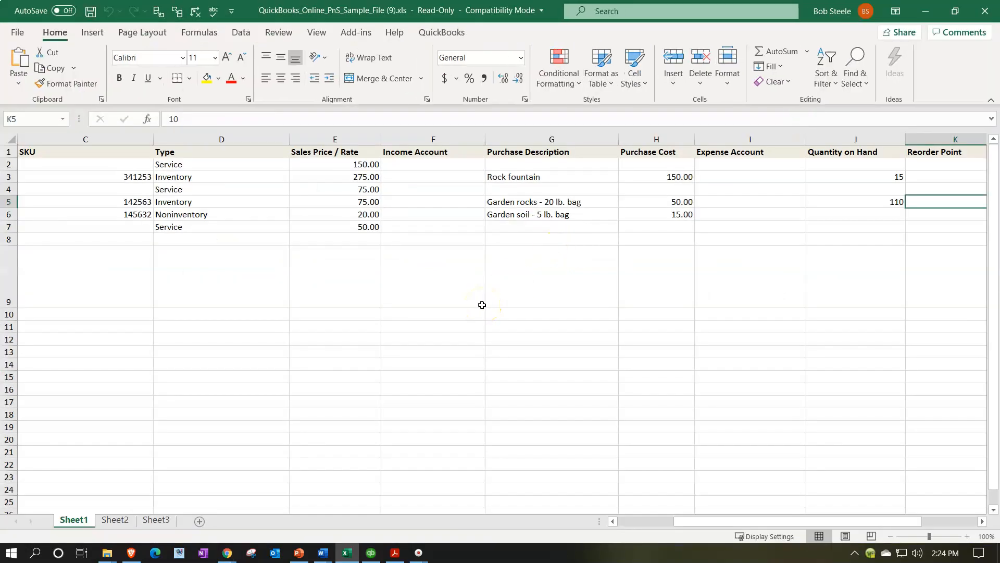
Step: Examine the sample file's columns and example product rows
{"action": "left_click", "coordinate": [331, 230]}
{"action": "left_click_drag", "start_coordinate": [870, 521], "coordinate": [745, 536]}
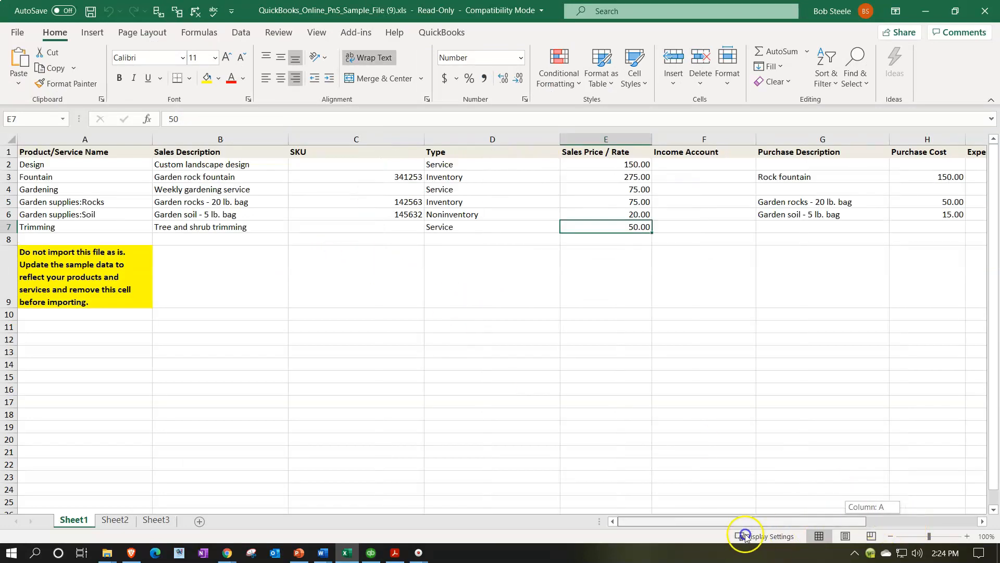
{"action": "left_click", "coordinate": [137, 155]}
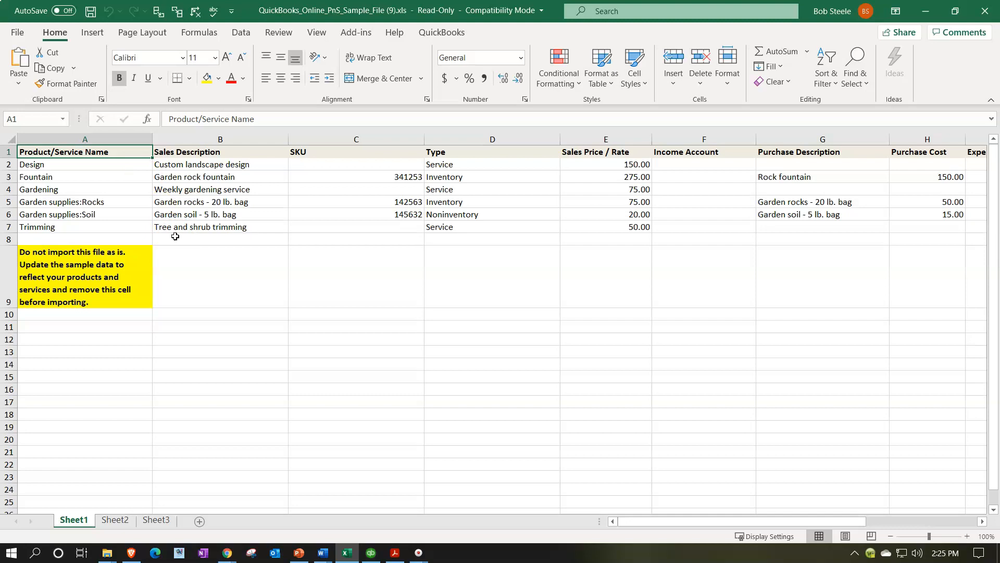
{"action": "left_click", "coordinate": [198, 190]}
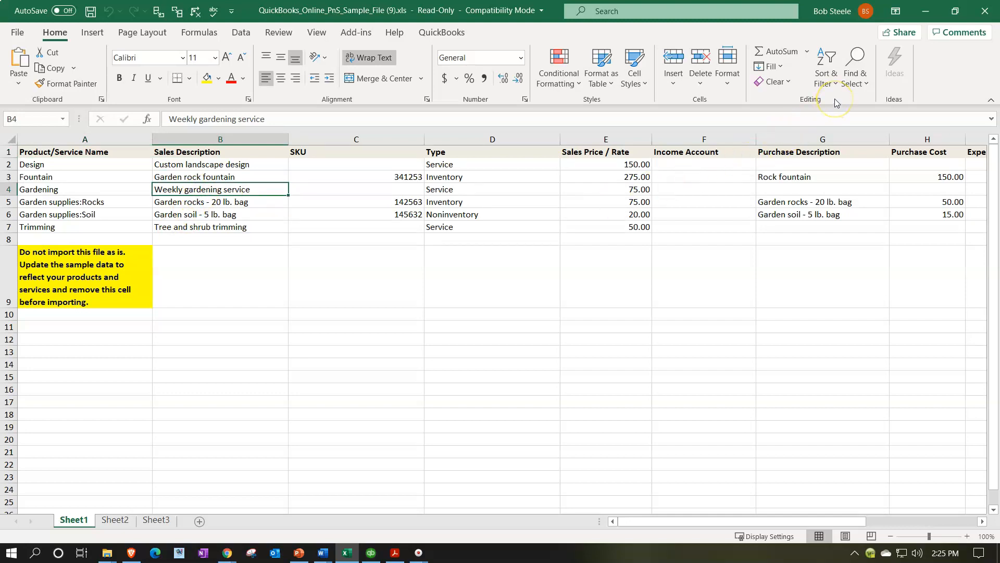
{"action": "left_click", "coordinate": [365, 401]}
Step: Start saving a copy of the workbook and navigate to the Part Two New Company File folder
{"action": "left_click", "coordinate": [18, 33]}
{"action": "left_click", "coordinate": [48, 209]}
{"action": "left_click", "coordinate": [226, 264]}
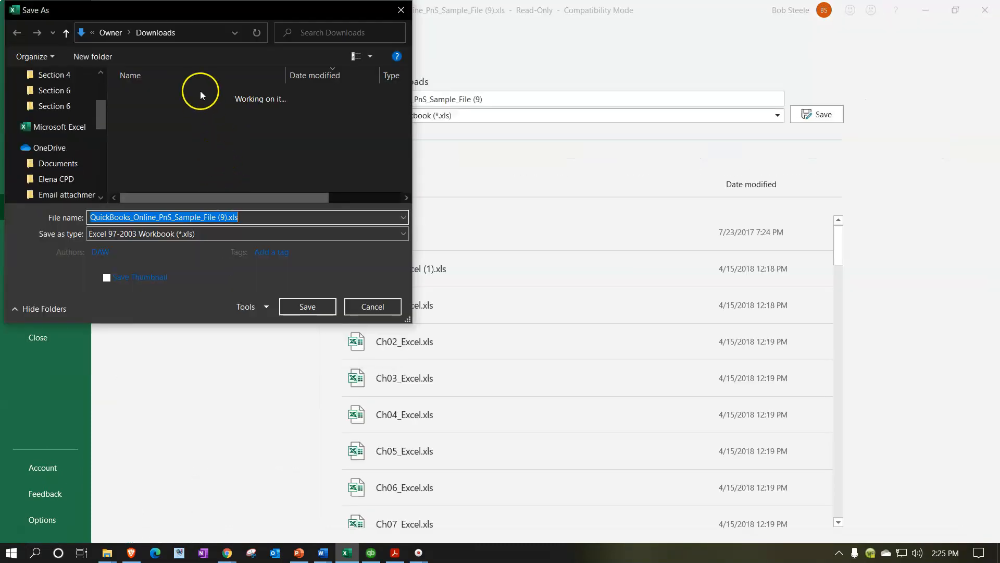
{"action": "left_click", "coordinate": [195, 33]}
{"action": "key", "text": "ctrl+v"}
{"action": "key", "text": "Return"}
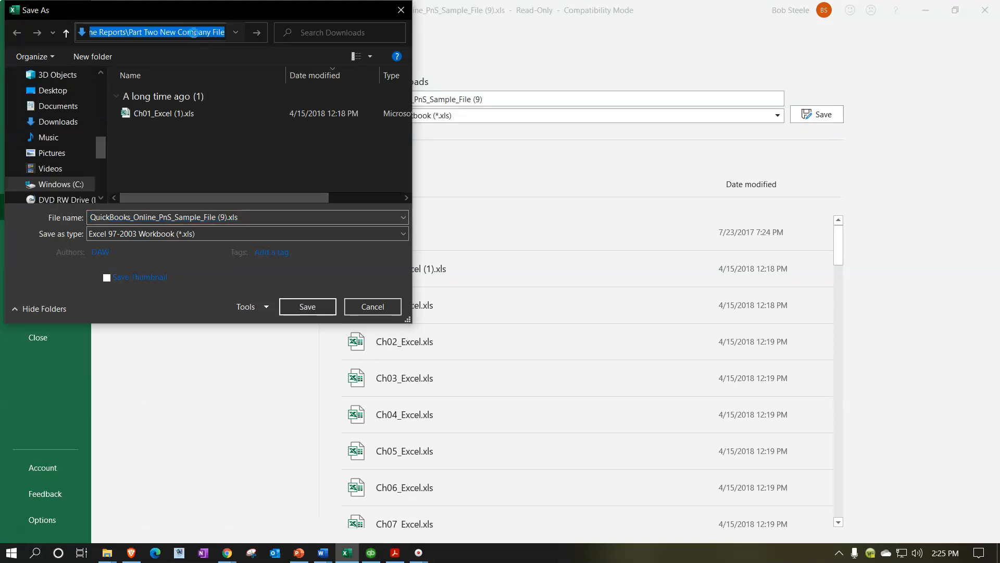
Step: Rename the file as Inventory Items
{"action": "triple_click", "coordinate": [209, 214]}
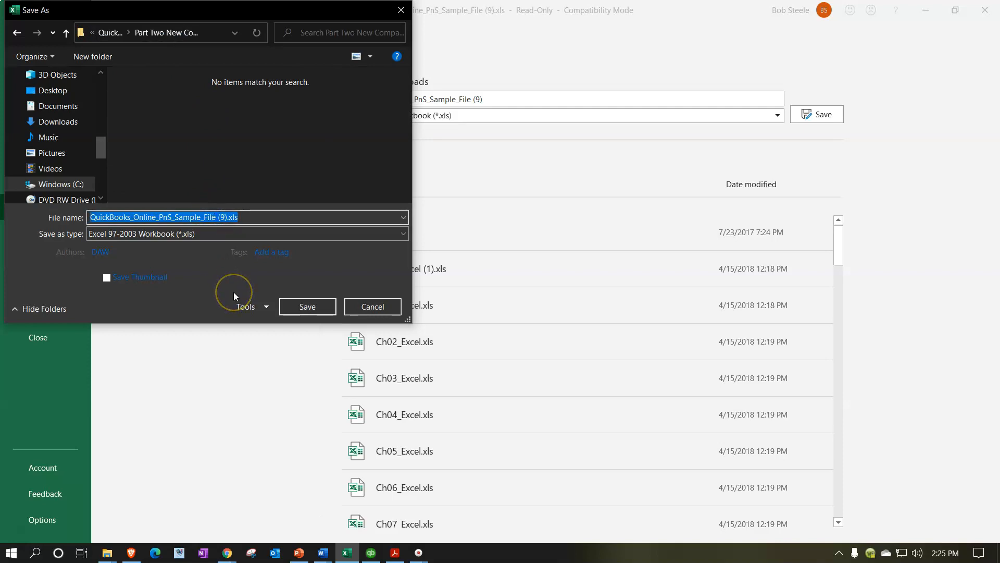
{"action": "key", "text": "Home"}
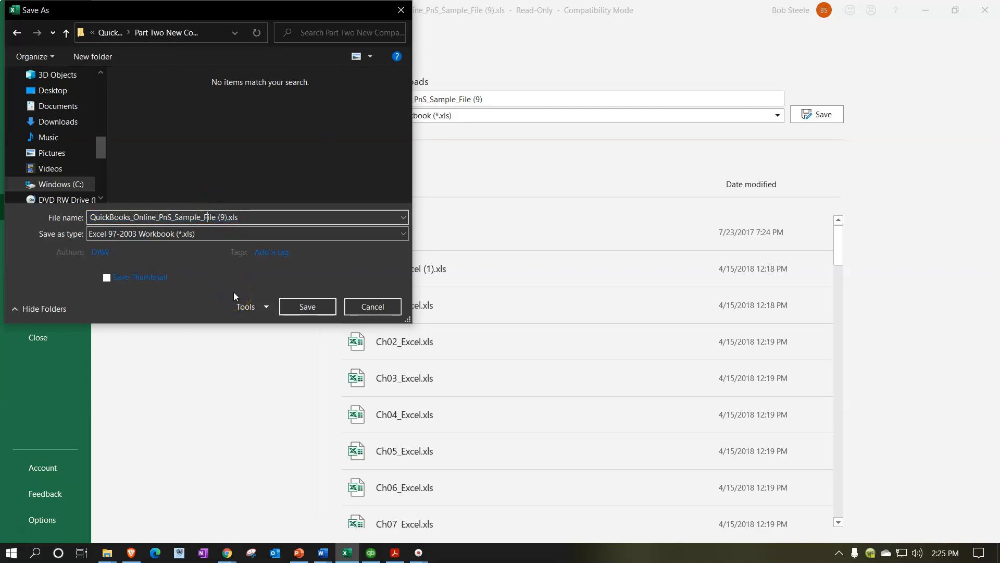
{"action": "key", "text": "Right"}
{"action": "key", "text": "Right"}
{"action": "key", "text": "Right"}
{"action": "key", "text": "Right"}
{"action": "key", "text": "Right"}
{"action": "key", "text": "Right"}
{"action": "key", "text": "BackSpace"}
{"action": "key", "text": "BackSpace"}
{"action": "key", "text": "BackSpace"}
{"action": "key", "text": "BackSpace"}
{"action": "key", "text": "BackSpace"}
{"action": "key", "text": "BackSpace"}
{"action": "key", "text": "BackSpace"}
{"action": "key", "text": "BackSpace"}
{"action": "key", "text": "BackSpace"}
{"action": "key", "text": "BackSpace"}
{"action": "key", "text": "BackSpace"}
{"action": "key", "text": "BackSpace"}
{"action": "key", "text": "BackSpace"}
{"action": "key", "text": "BackSpace"}
{"action": "key", "text": "BackSpace"}
{"action": "key", "text": "BackSpace"}
{"action": "key", "text": "BackSpace"}
{"action": "key", "text": "BackSpace"}
{"action": "key", "text": "BackSpace"}
{"action": "key", "text": "BackSpace"}
{"action": "key", "text": "BackSpace"}
{"action": "type", "text": "Inventory Items"}
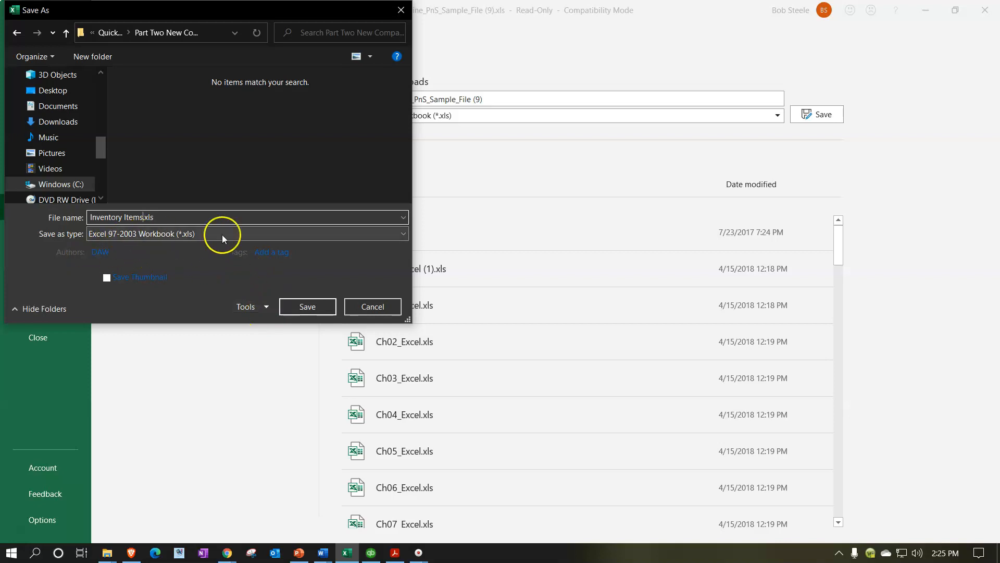
Step: Set the file type to Excel Workbook (*.xlsx) and save the copy
{"action": "left_click", "coordinate": [389, 236]}
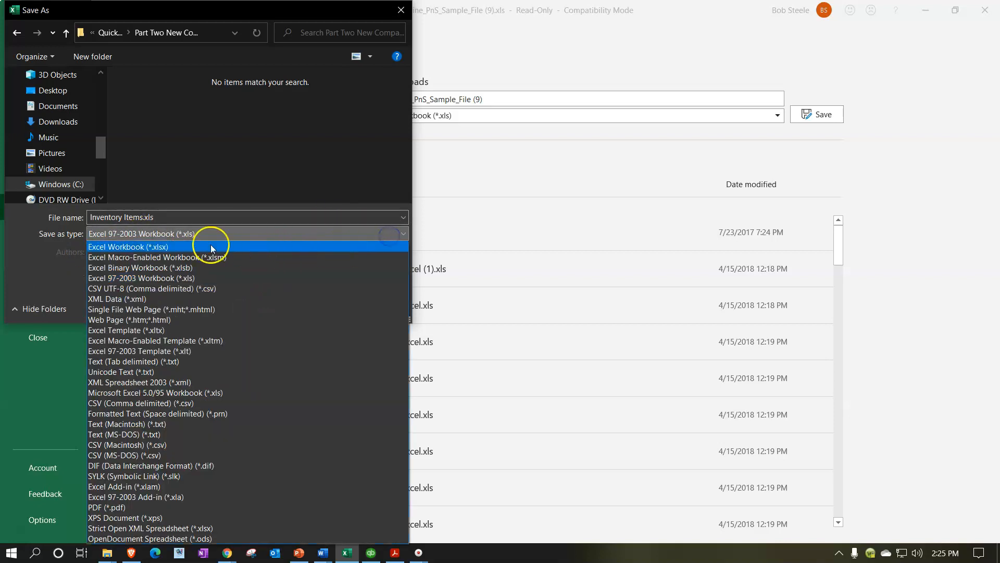
{"action": "left_click", "coordinate": [147, 246]}
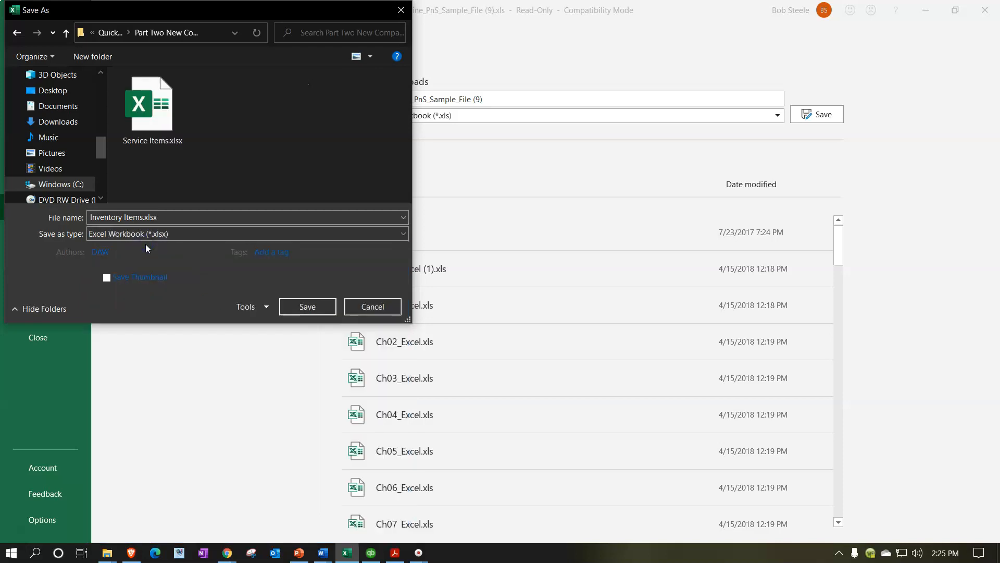
{"action": "left_click", "coordinate": [298, 307]}
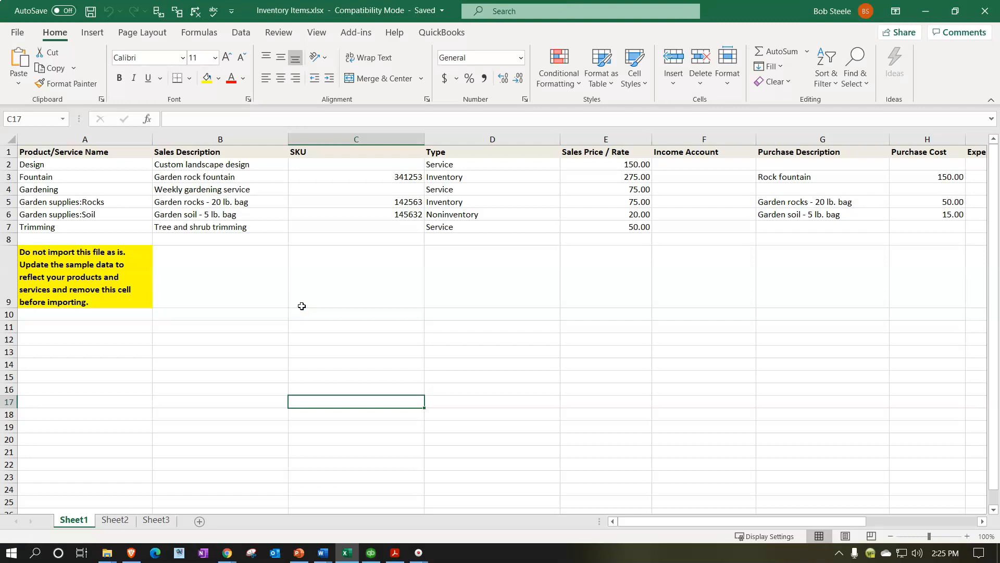
Step: Clear all sample data below the header row
{"action": "left_click", "coordinate": [299, 307]}
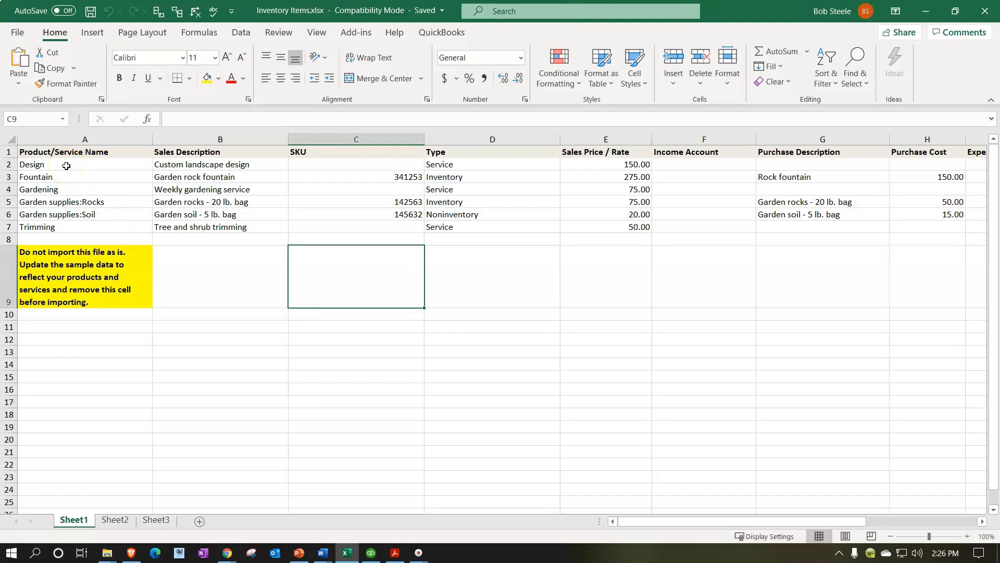
{"action": "left_click_drag", "start_coordinate": [66, 166], "coordinate": [835, 271]}
{"action": "key", "text": "Delete"}
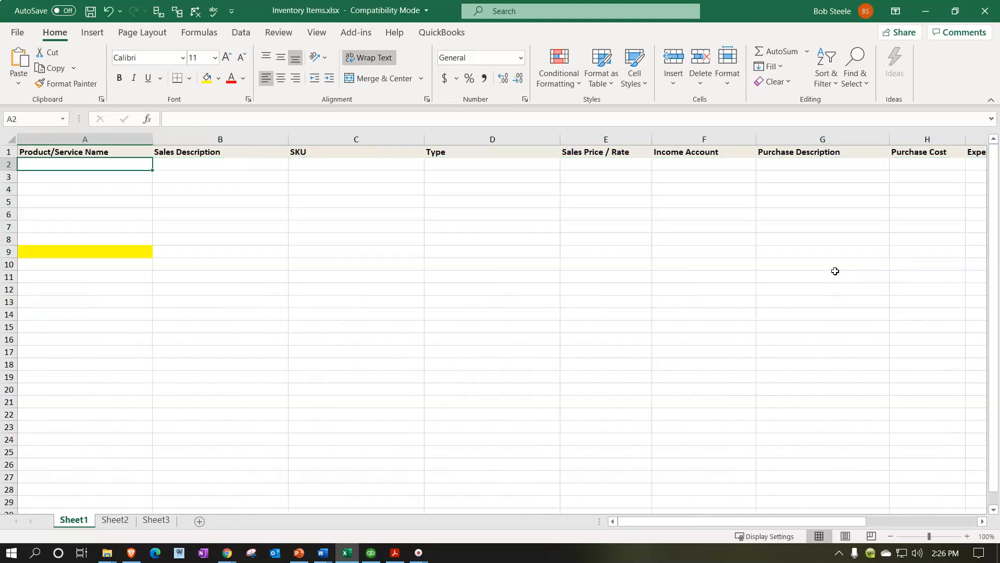
Step: Delete row 9 containing the yellow import warning note
{"action": "left_click", "coordinate": [13, 253]}
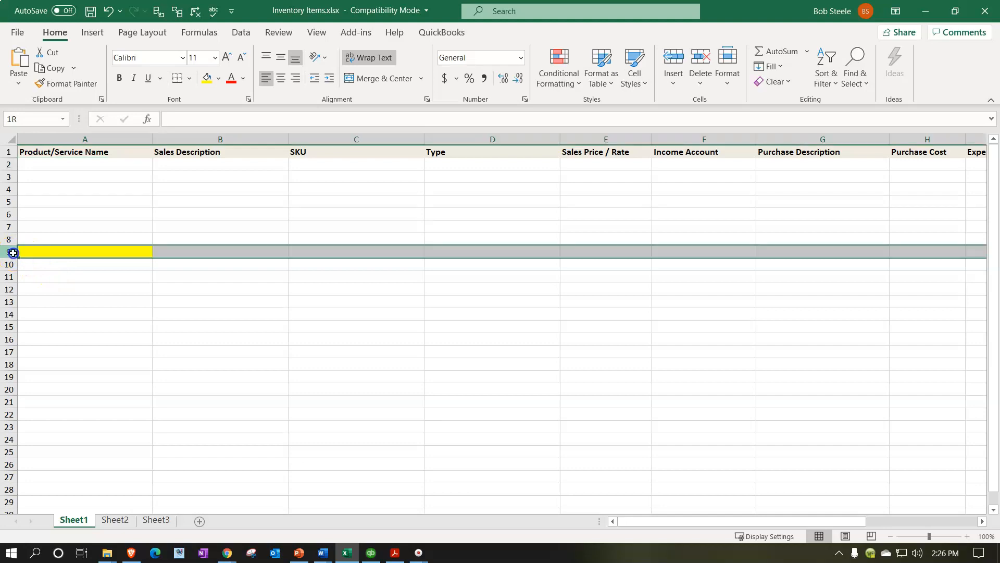
{"action": "right_click", "coordinate": [31, 250]}
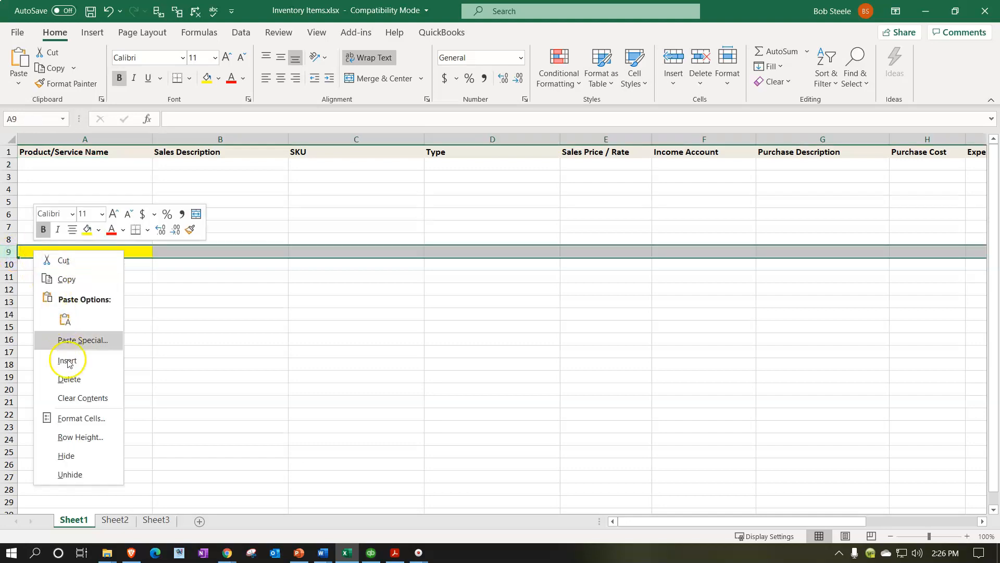
{"action": "left_click", "coordinate": [77, 386]}
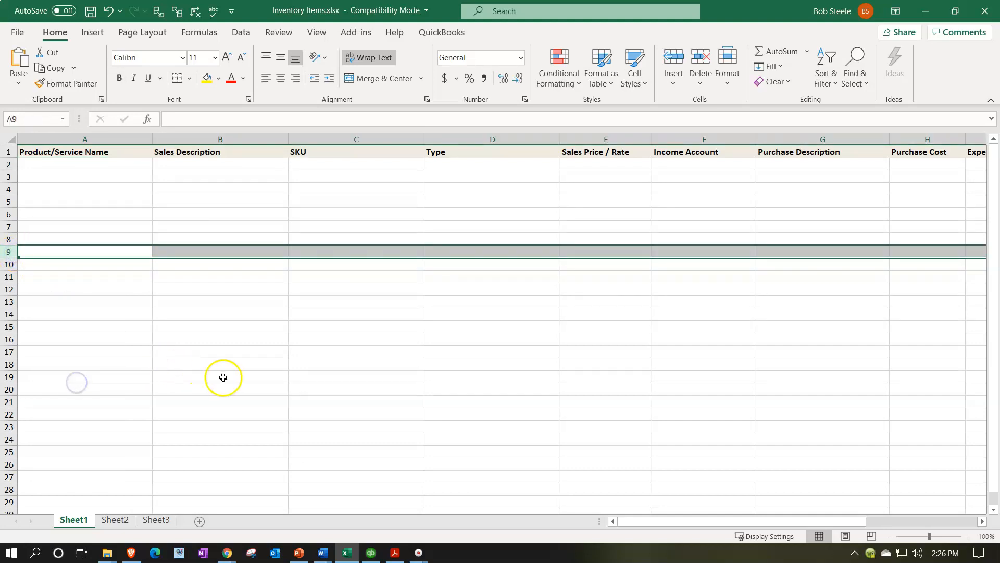
Step: Review the column headers across the sheet from Product/Service Name to Quantity on Hand
{"action": "scroll", "coordinate": [229, 386], "scroll_direction": "up", "scroll_amount": 1}
{"action": "scroll", "coordinate": [229, 386], "scroll_direction": "up", "scroll_amount": 2}
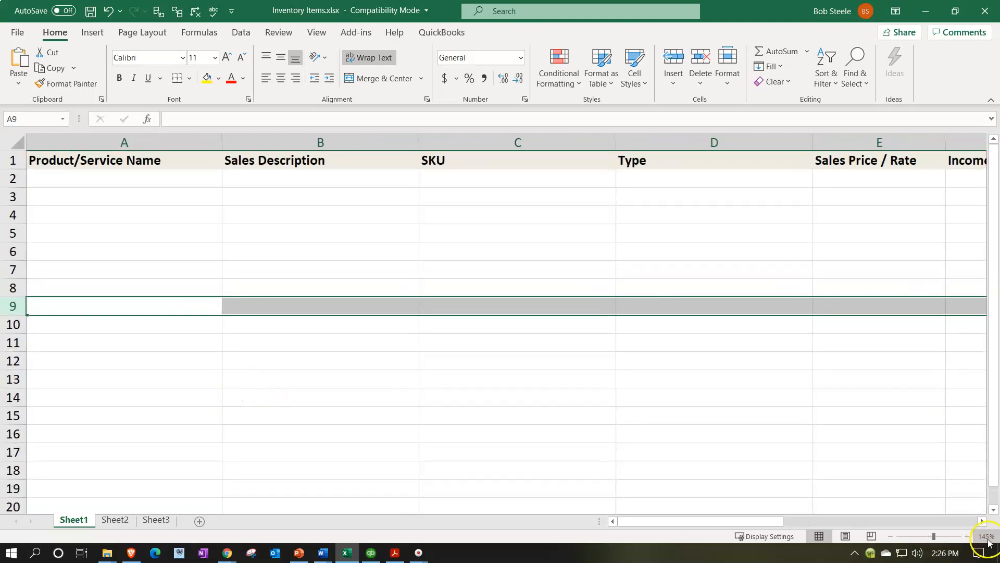
{"action": "left_click", "coordinate": [462, 403]}
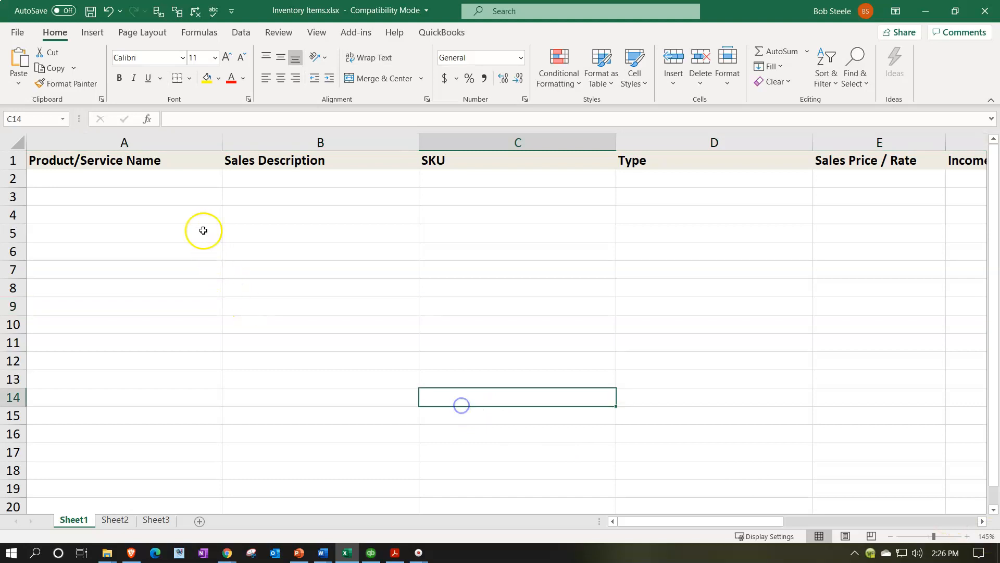
{"action": "left_click", "coordinate": [188, 164]}
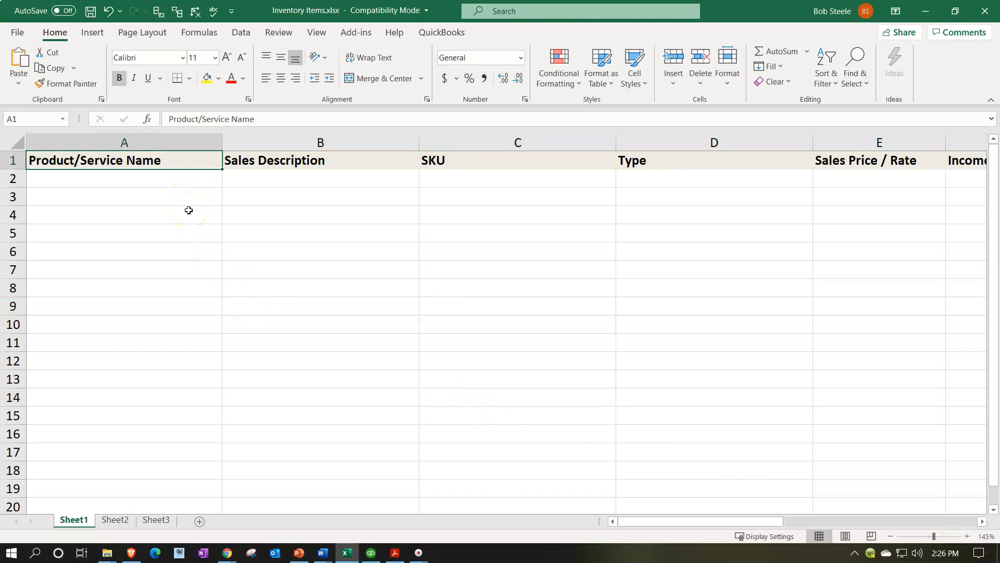
{"action": "key", "text": "Right"}
{"action": "key", "text": "Right"}
{"action": "key", "text": "Right"}
{"action": "key", "text": "Right"}
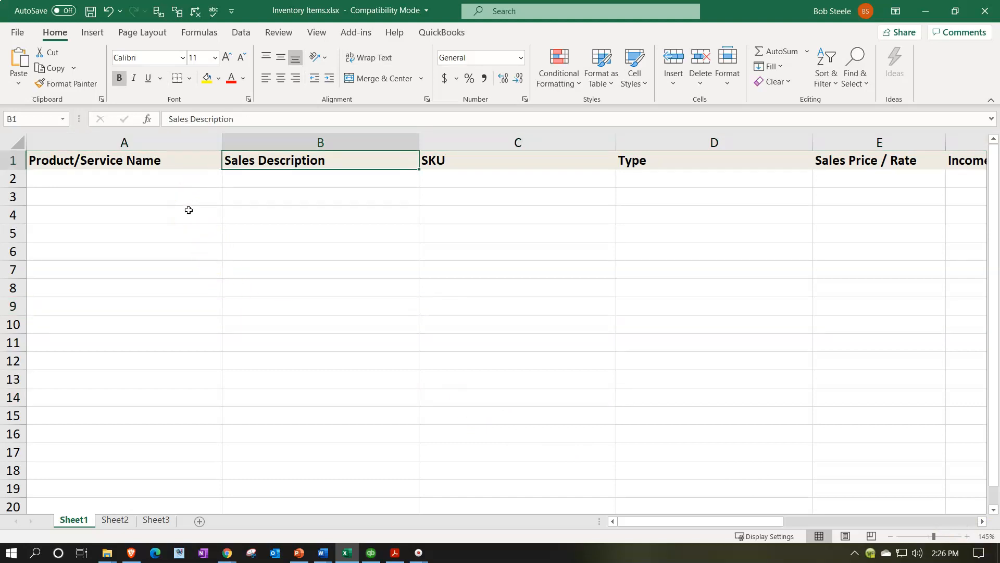
{"action": "key", "text": "Right"}
{"action": "key", "text": "Right"}
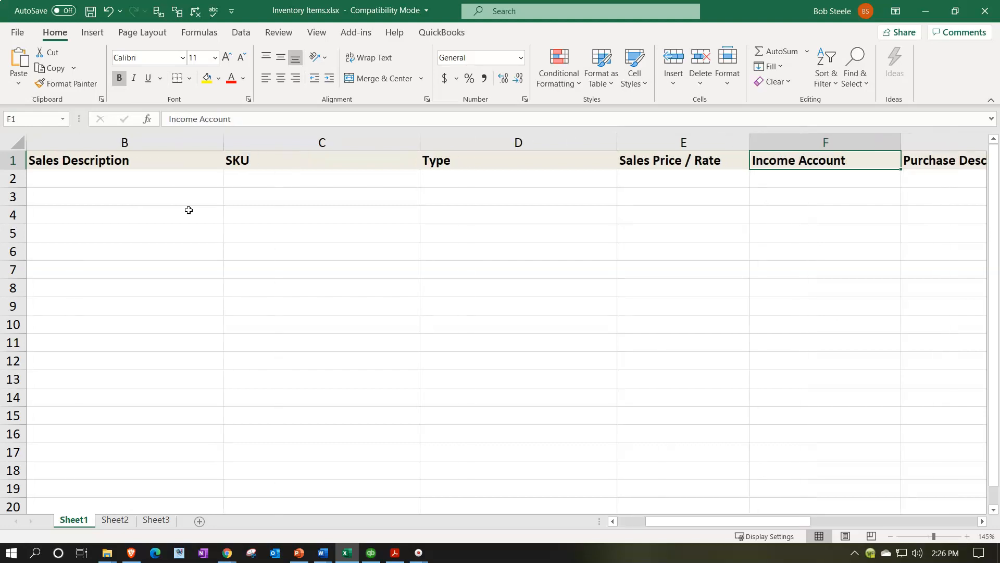
{"action": "key", "text": "Right"}
{"action": "key", "text": "Right"}
{"action": "key", "text": "Right"}
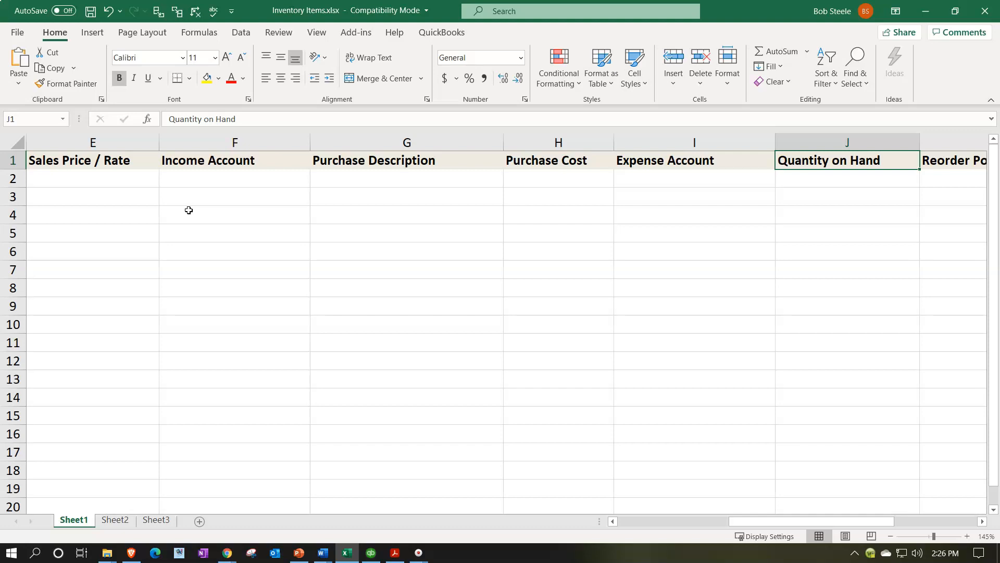
{"action": "key", "text": "Down"}
{"action": "key", "text": "Left"}
{"action": "key", "text": "Home"}
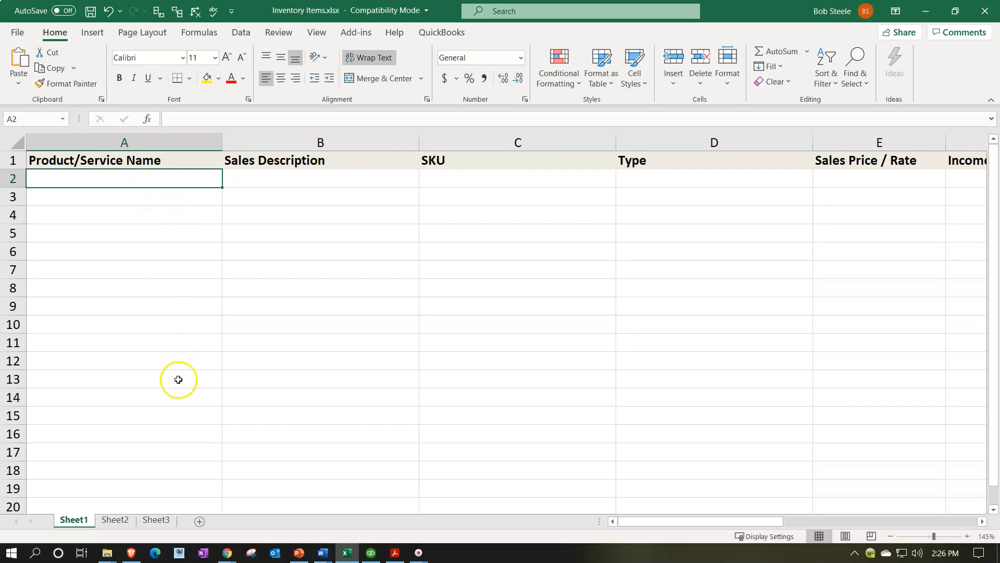
Step: Enter ELP as the Product/Service Name in the first data row
{"action": "left_click", "coordinate": [86, 185]}
{"action": "left_click", "coordinate": [268, 180]}
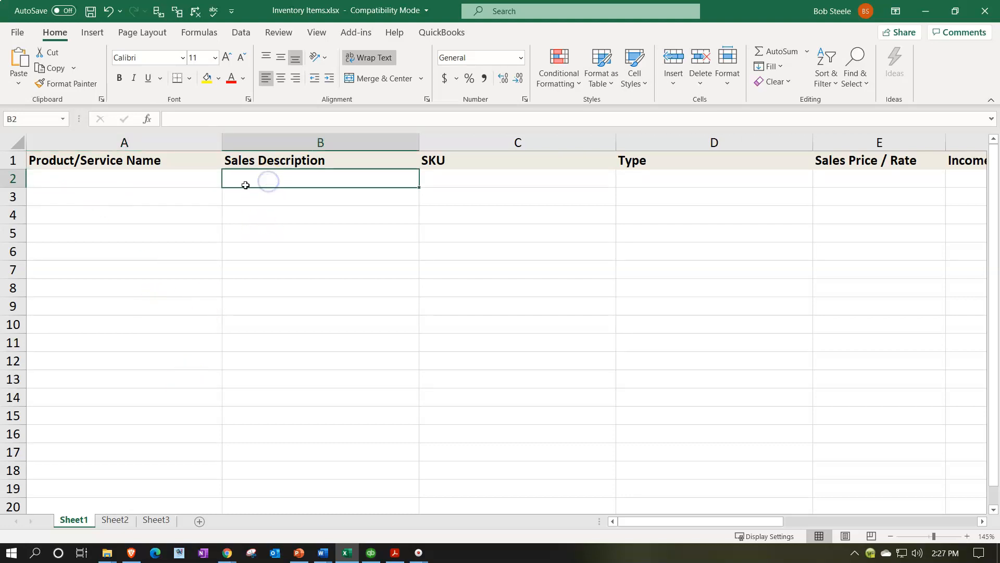
{"action": "left_click", "coordinate": [112, 181]}
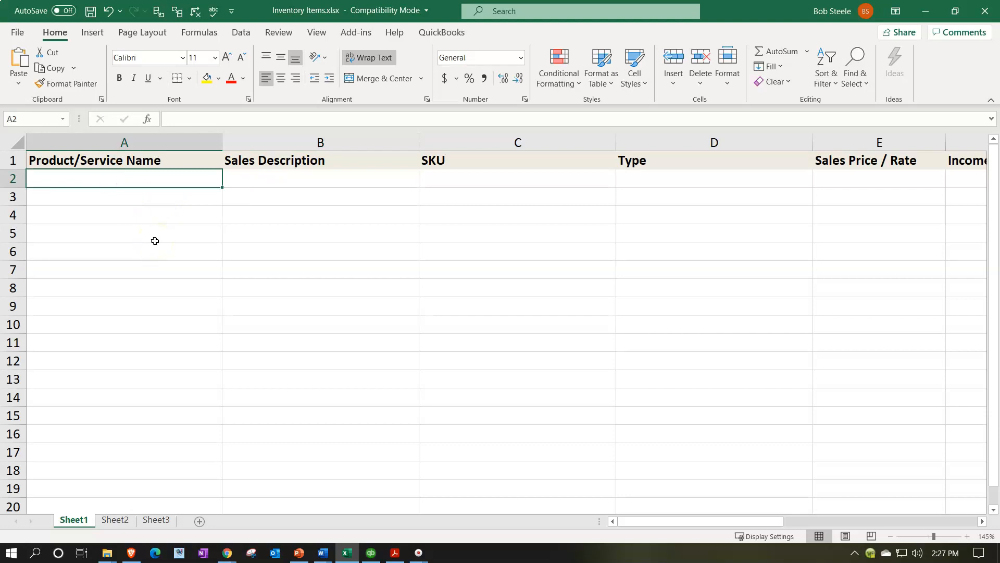
{"action": "type", "text": "ELP"}
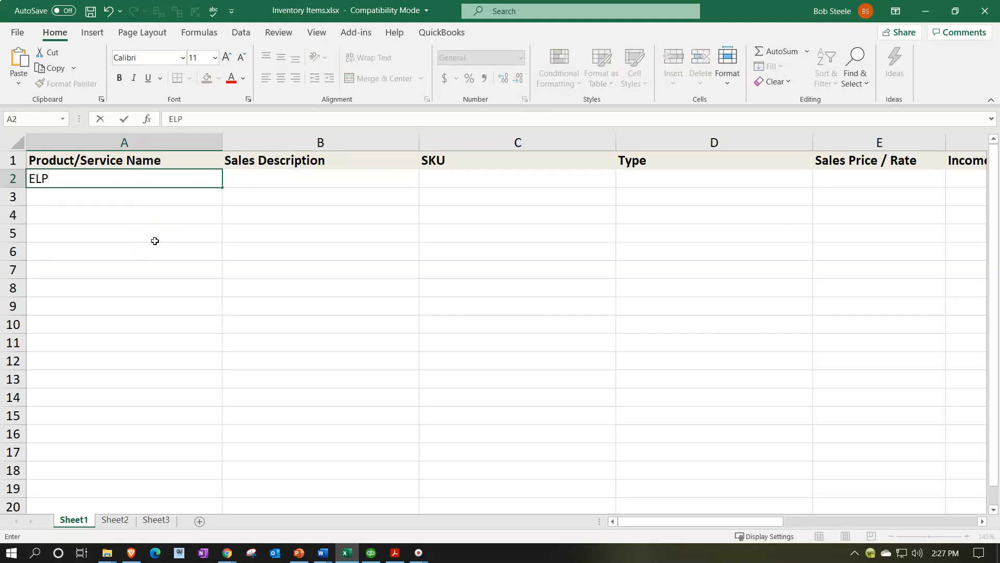
{"action": "key", "text": "Tab"}
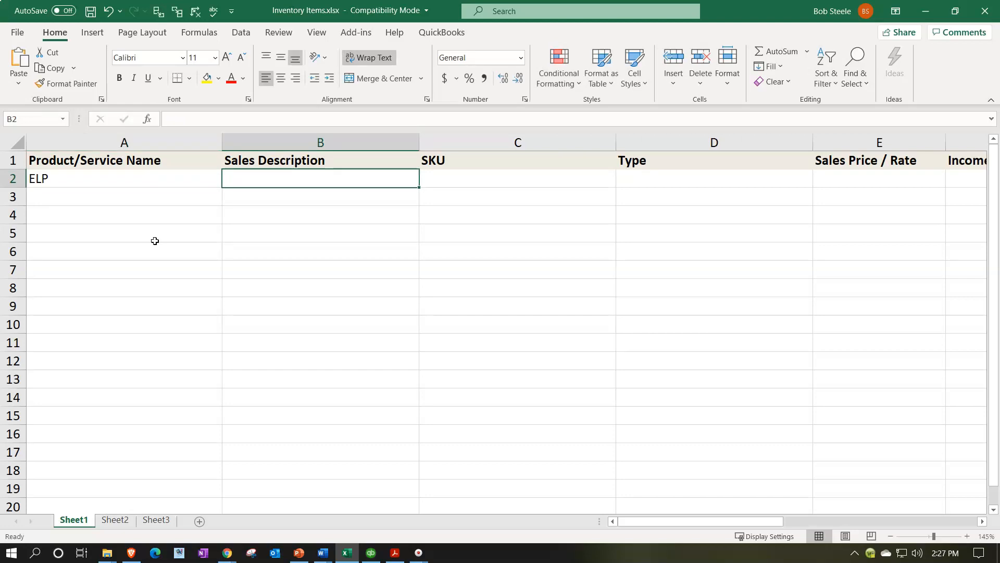
Step: Enter Epiphone Les Paul as the Sales Description for the ELP item
{"action": "type", "text": "Epiphone Less"}
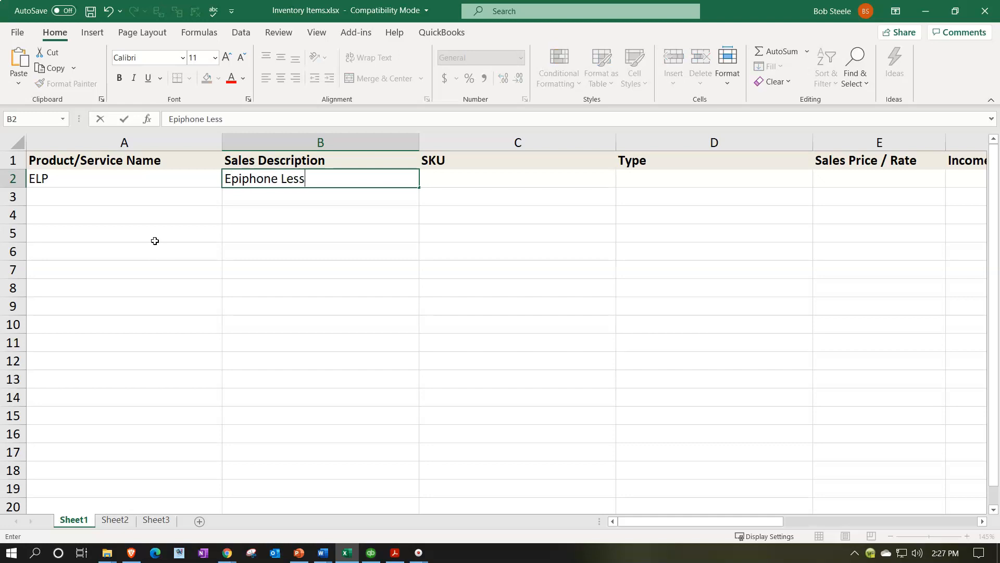
{"action": "key", "text": "BackSpace"}
{"action": "type", "text": "Paul"}
{"action": "key", "text": "shift+Left"}
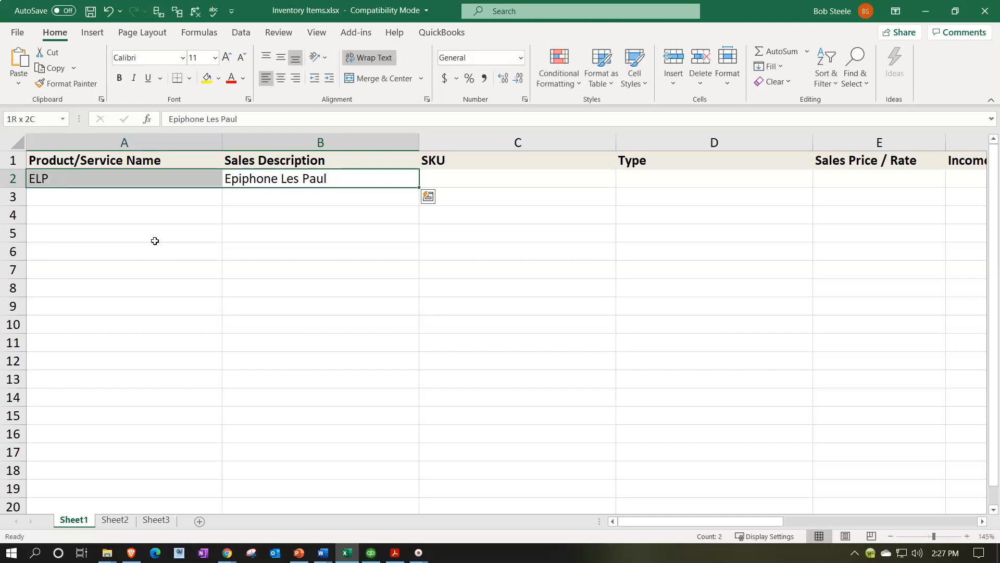
Step: Copy the sales description Epiphone Les Paul into the Purchase Description cell of the same row
{"action": "left_click", "coordinate": [298, 239]}
{"action": "left_click", "coordinate": [340, 183]}
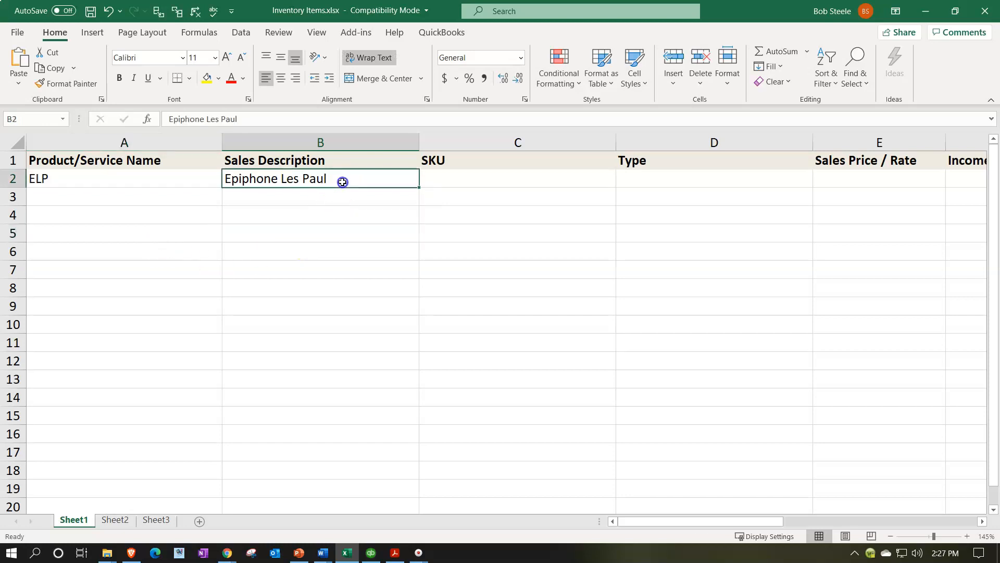
{"action": "key", "text": "ctrl+c"}
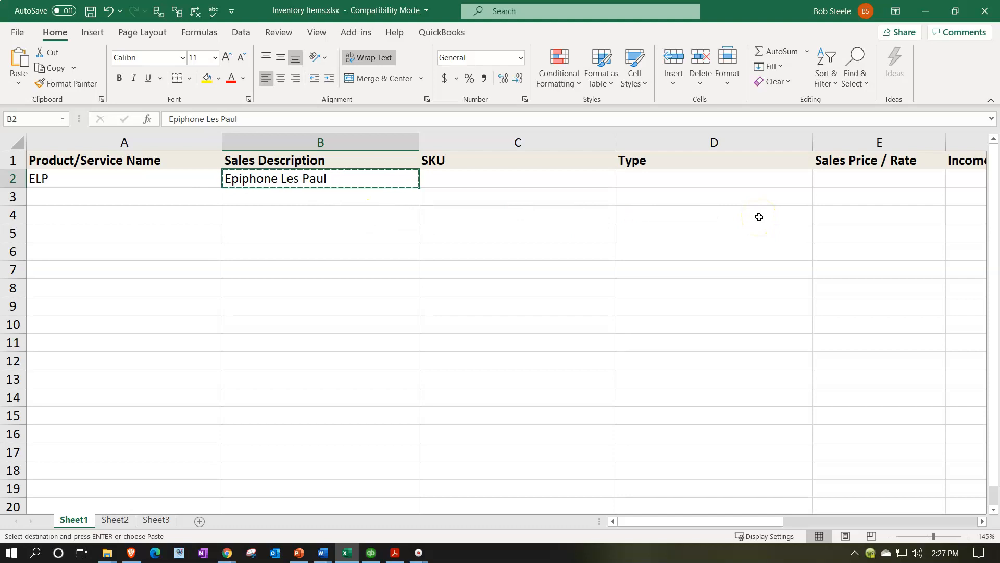
{"action": "left_click", "coordinate": [843, 179]}
{"action": "key", "text": "Right"}
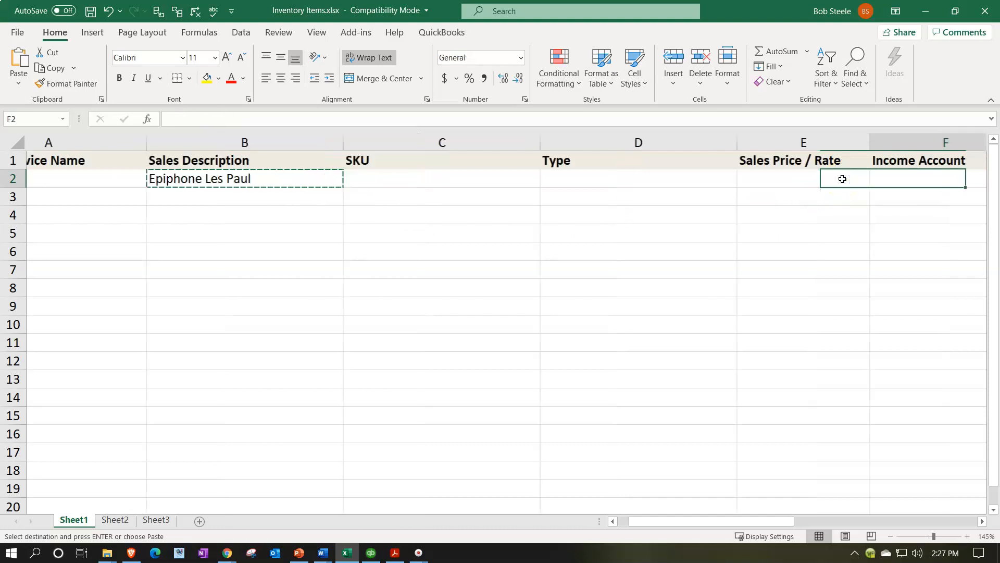
{"action": "key", "text": "Right"}
{"action": "key", "text": "ctrl+v"}
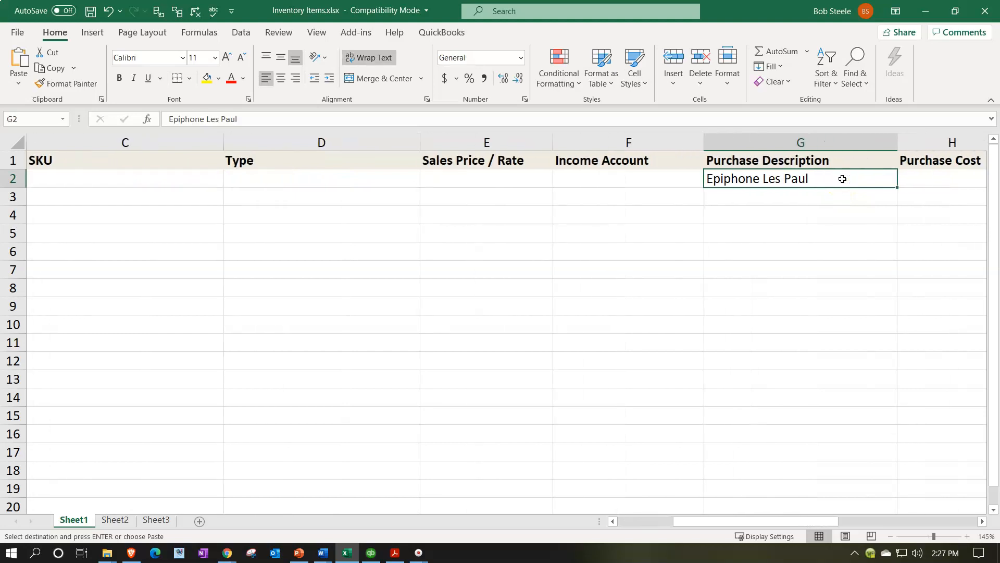
Step: Delete the SKU column from the sheet
{"action": "key", "text": "Left"}
{"action": "key", "text": "Left"}
{"action": "key", "text": "Left"}
{"action": "key", "text": "Left"}
{"action": "key", "text": "Left"}
{"action": "key", "text": "Left"}
{"action": "key", "text": "Right"}
{"action": "key", "text": "Right"}
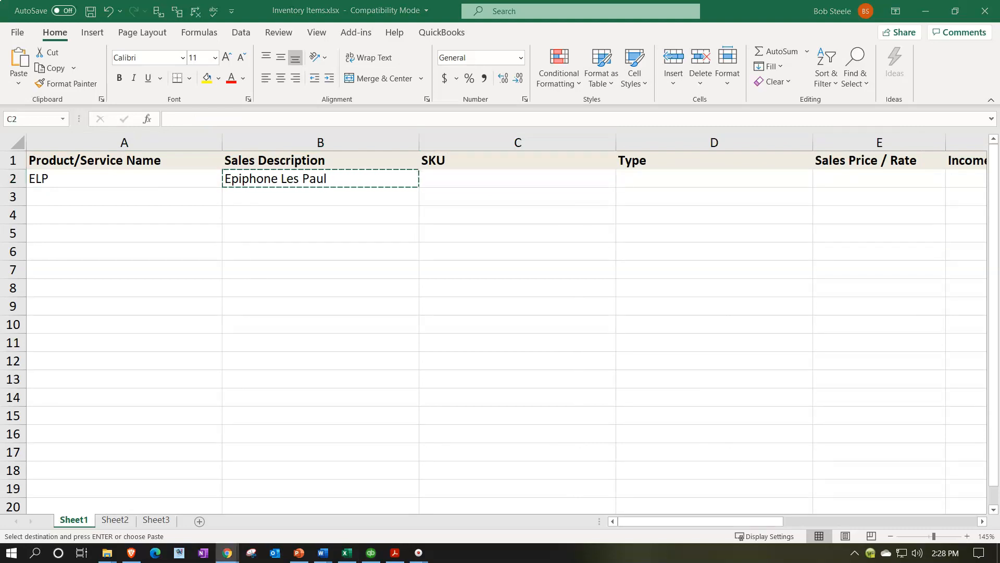
{"action": "left_click", "coordinate": [496, 172]}
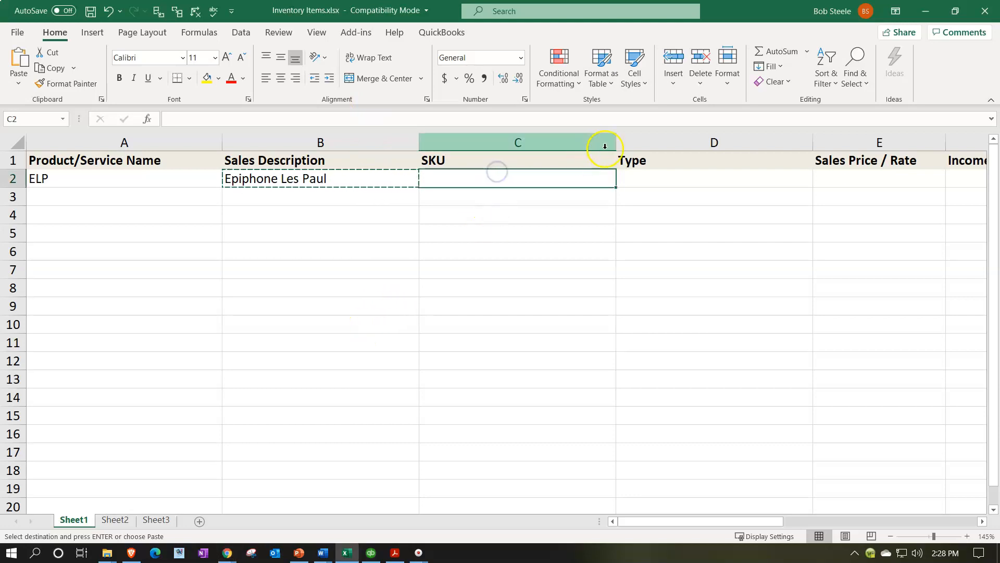
{"action": "left_click_drag", "start_coordinate": [616, 142], "coordinate": [473, 164]}
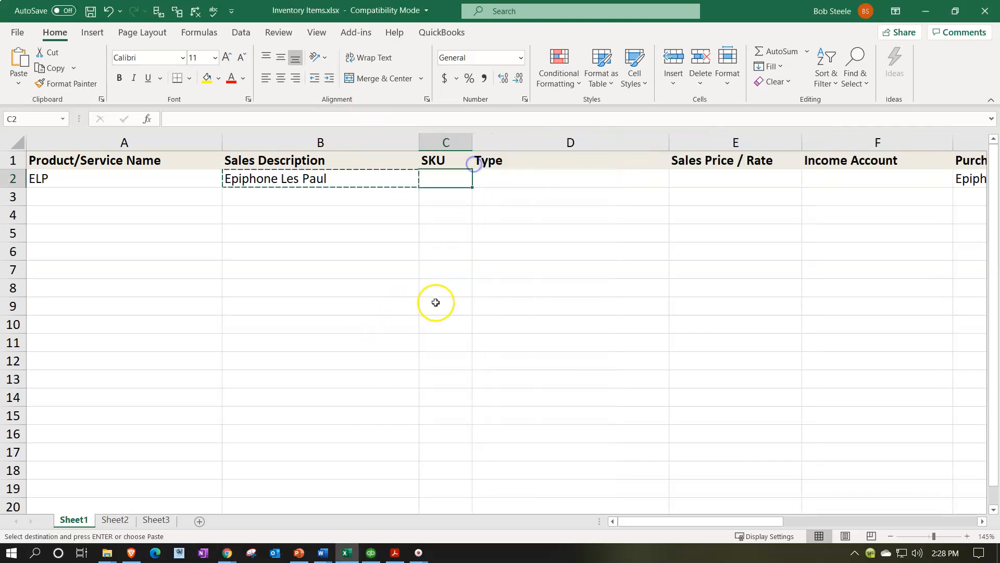
{"action": "left_click", "coordinate": [460, 145]}
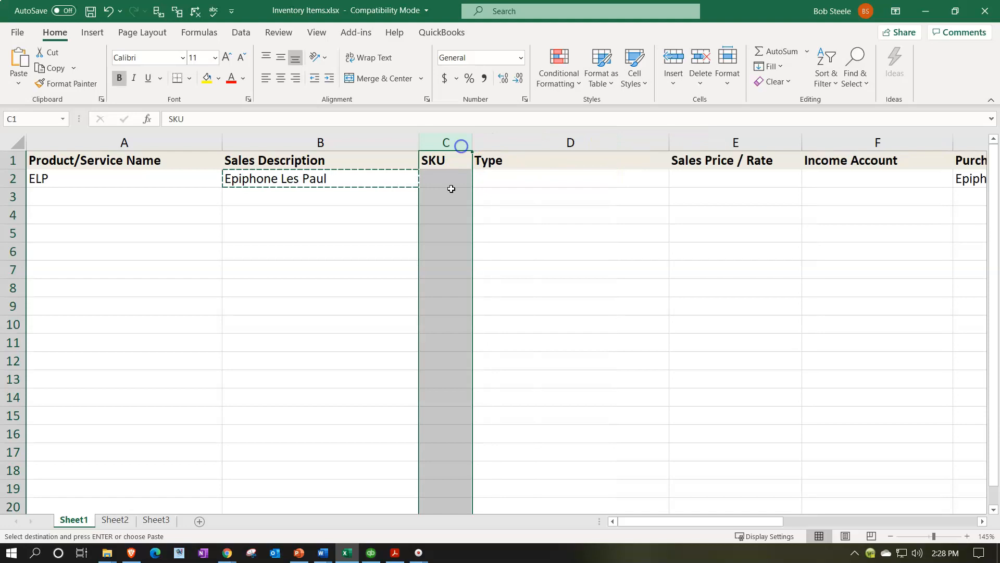
{"action": "right_click", "coordinate": [447, 218]}
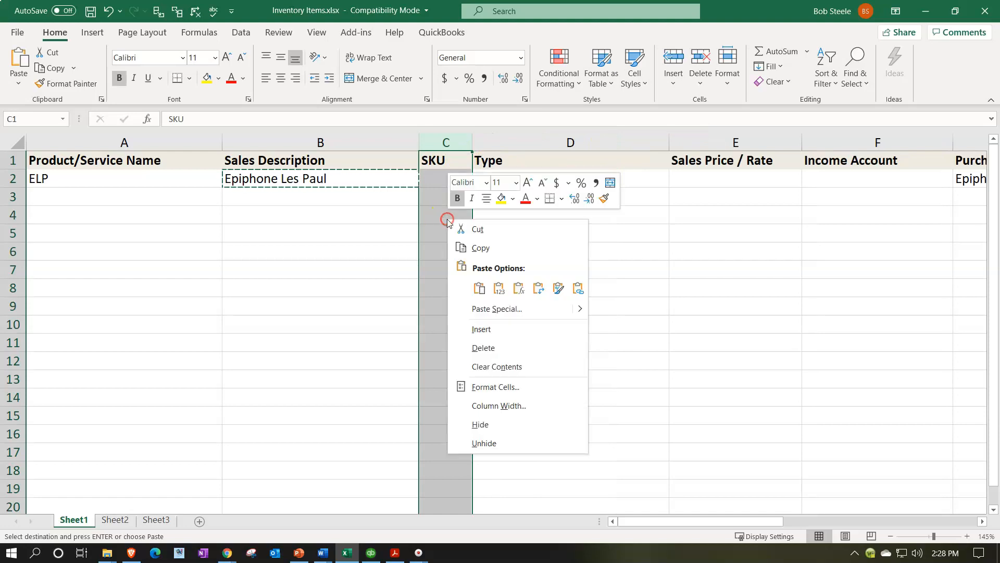
{"action": "left_click", "coordinate": [484, 347]}
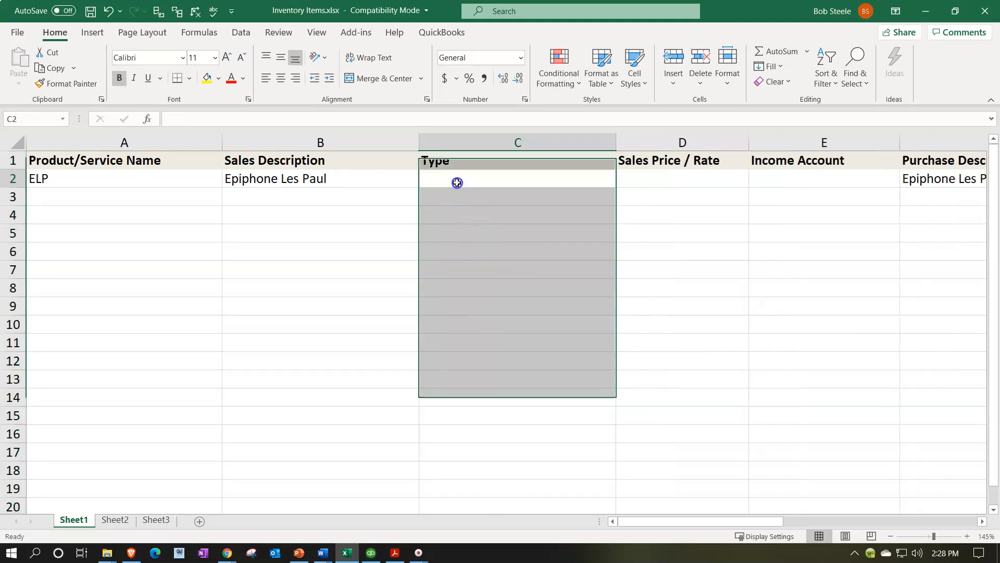
Step: Set the item's Type to Inventory and its Sales Price / Rate to 500
{"action": "left_click", "coordinate": [456, 181]}
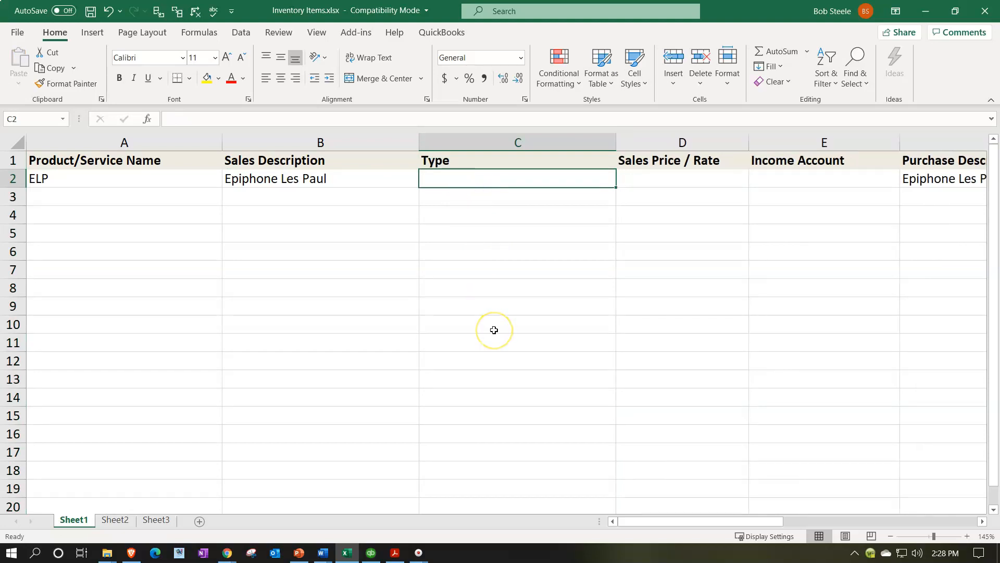
{"action": "type", "text": "Inventory"}
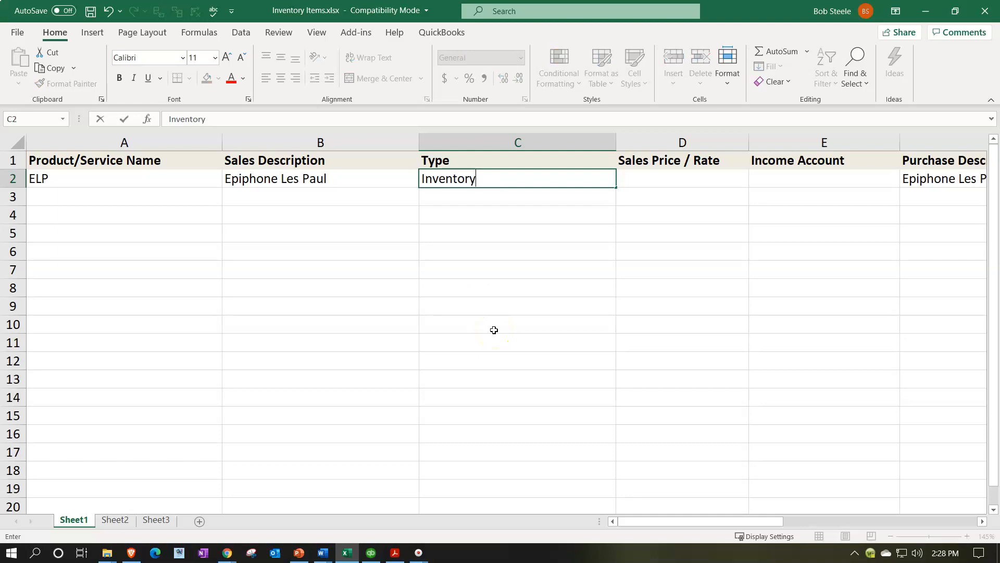
{"action": "key", "text": "Tab"}
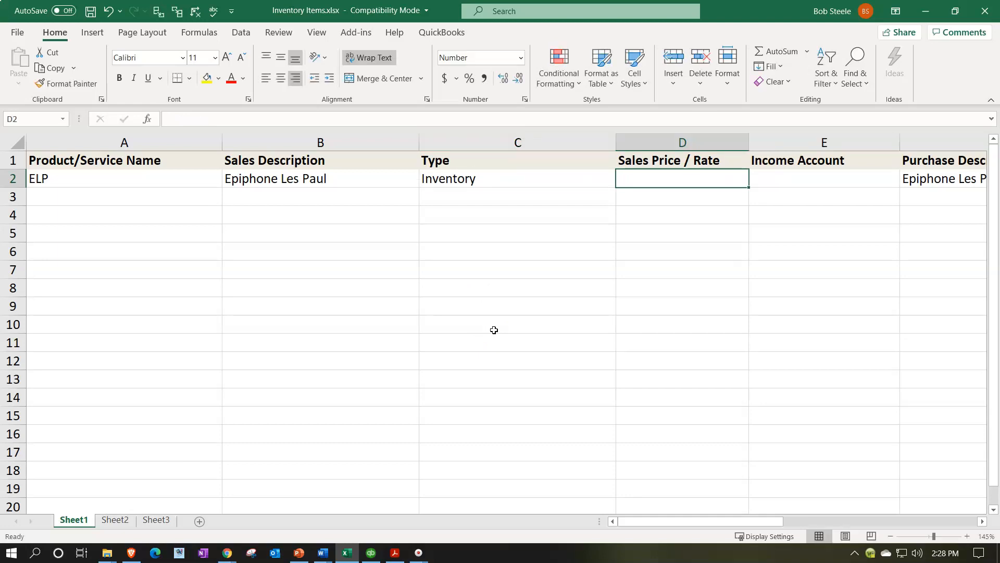
{"action": "type", "text": "500"}
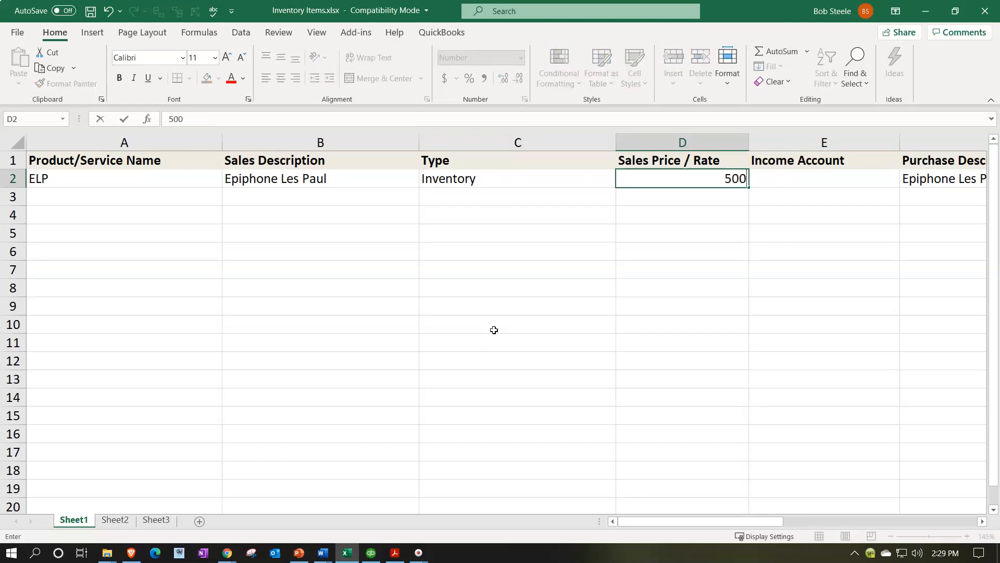
{"action": "key", "text": "Tab"}
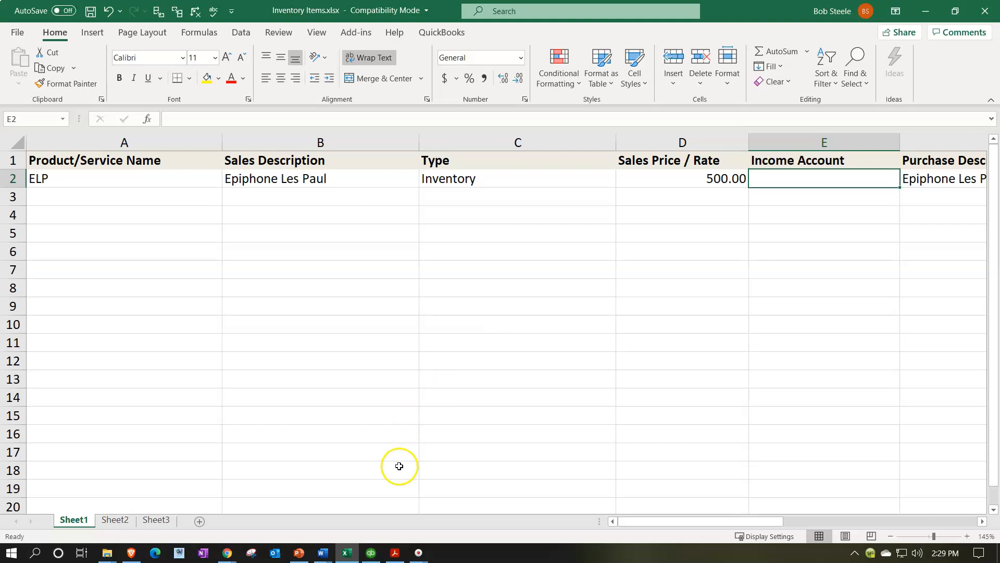
Step: Duplicate the browser tab showing the QuickBooks import page and close the import screen in the copy
{"action": "mouse_move", "coordinate": [225, 554]}
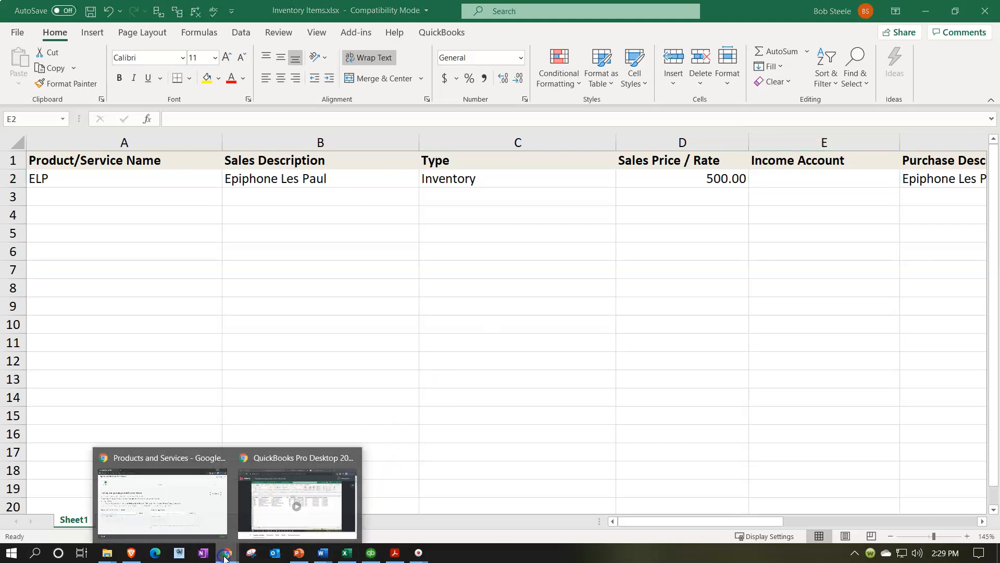
{"action": "left_click", "coordinate": [152, 513]}
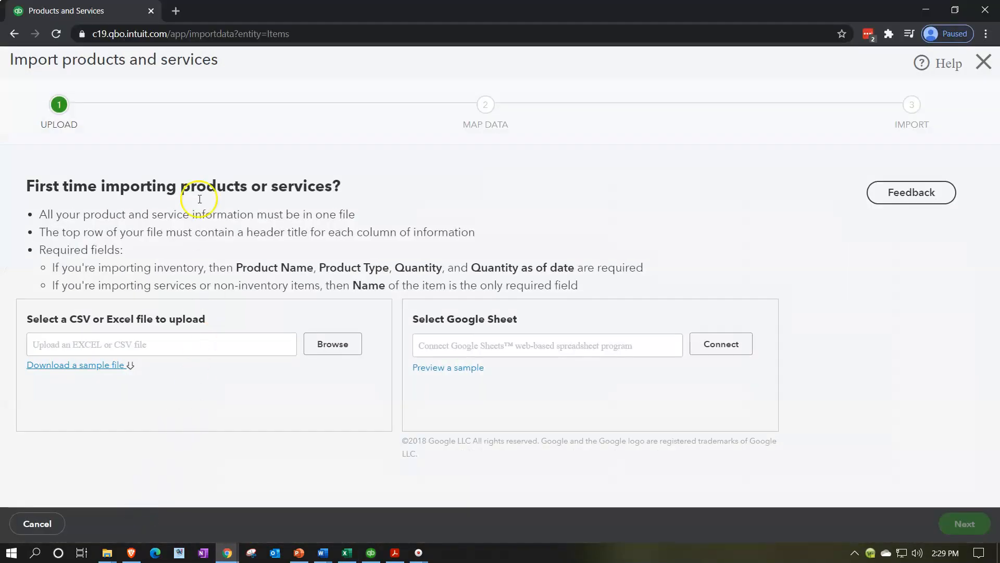
{"action": "right_click", "coordinate": [110, 14]}
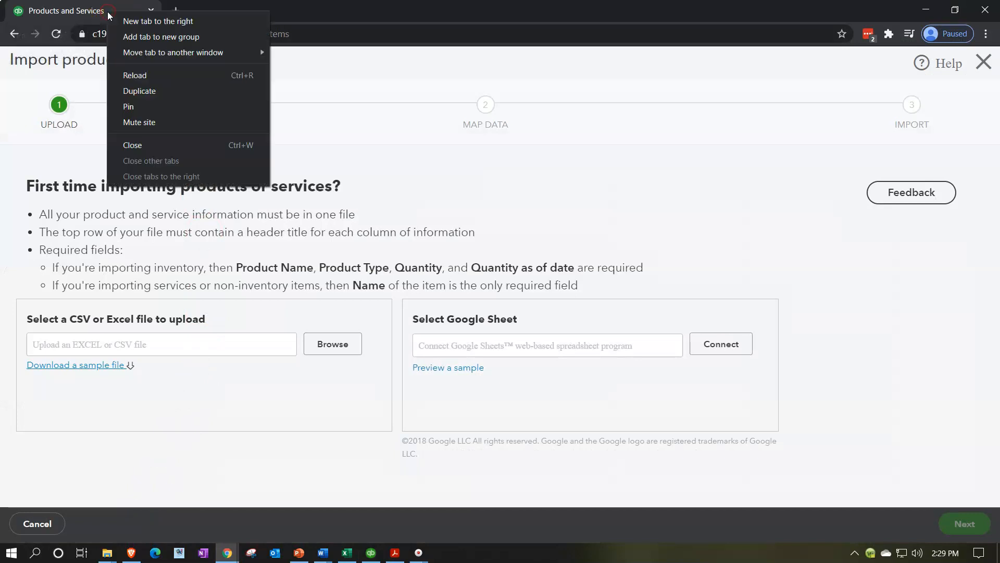
{"action": "left_click", "coordinate": [143, 93]}
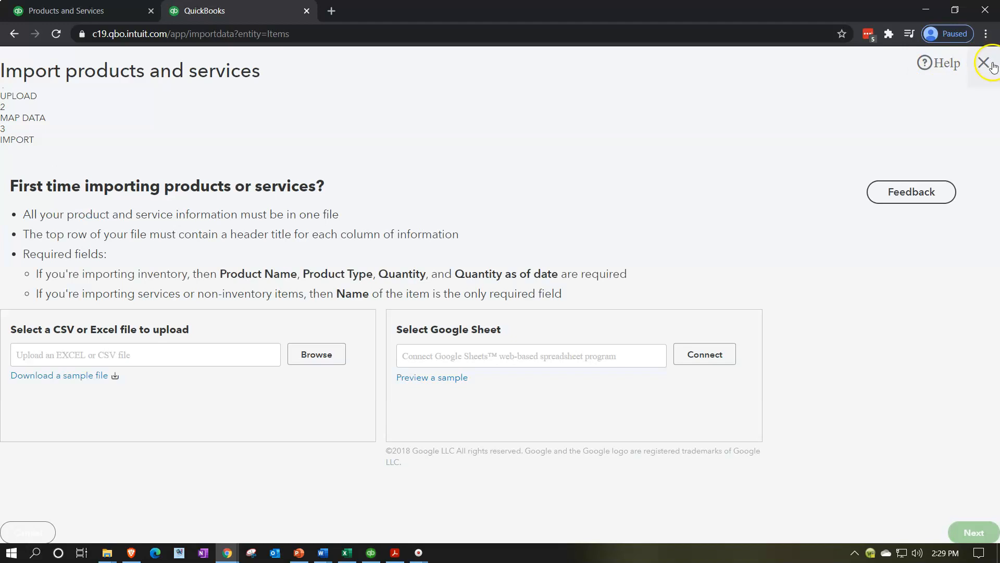
{"action": "left_click", "coordinate": [989, 63]}
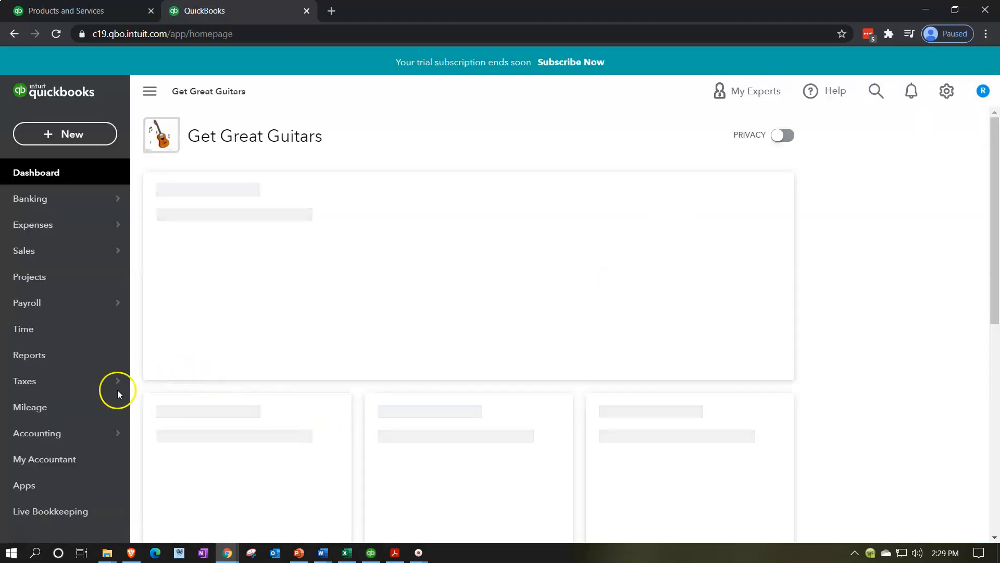
Step: Open the Chart of Accounts and review the income account names
{"action": "left_click", "coordinate": [73, 439]}
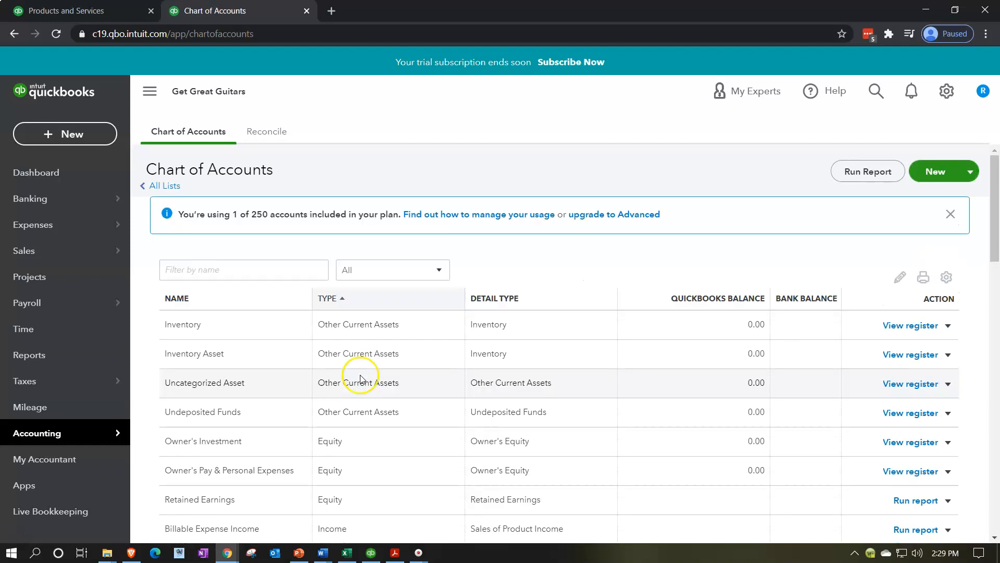
{"action": "scroll", "coordinate": [361, 379], "scroll_direction": "down", "scroll_amount": 2}
{"action": "scroll", "coordinate": [362, 379], "scroll_direction": "down", "scroll_amount": 5}
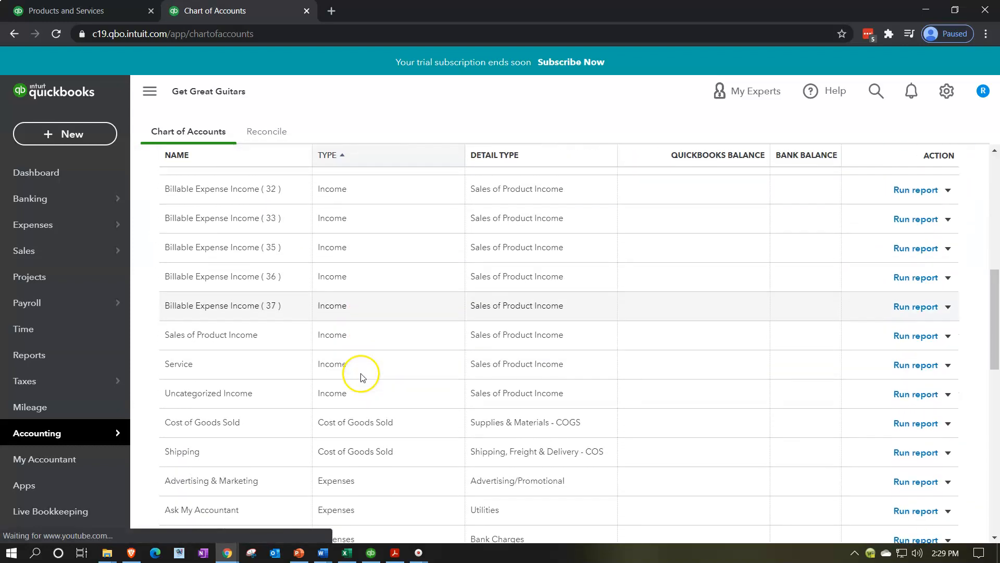
{"action": "scroll", "coordinate": [356, 377], "scroll_direction": "down", "scroll_amount": 1}
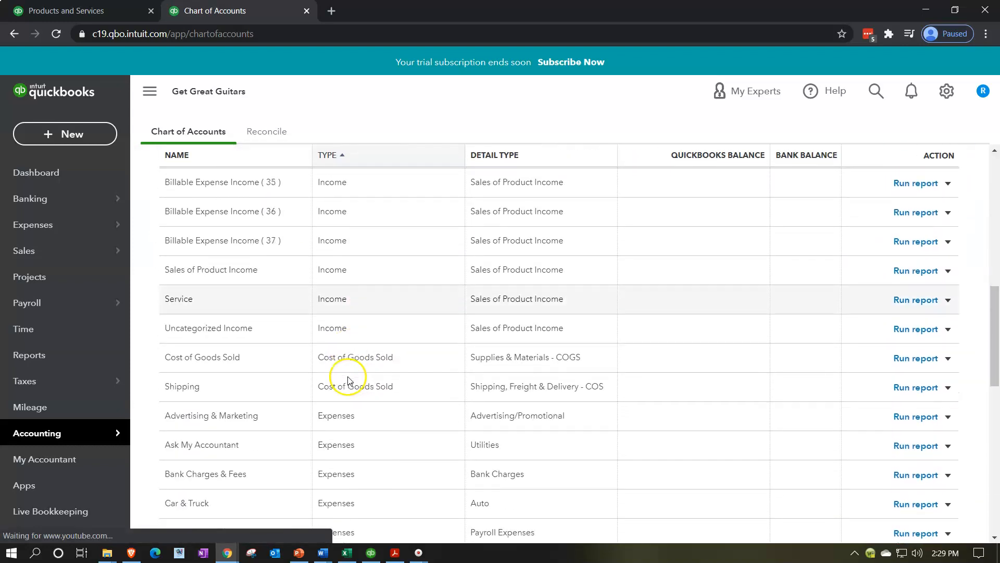
{"action": "left_click", "coordinate": [194, 294]}
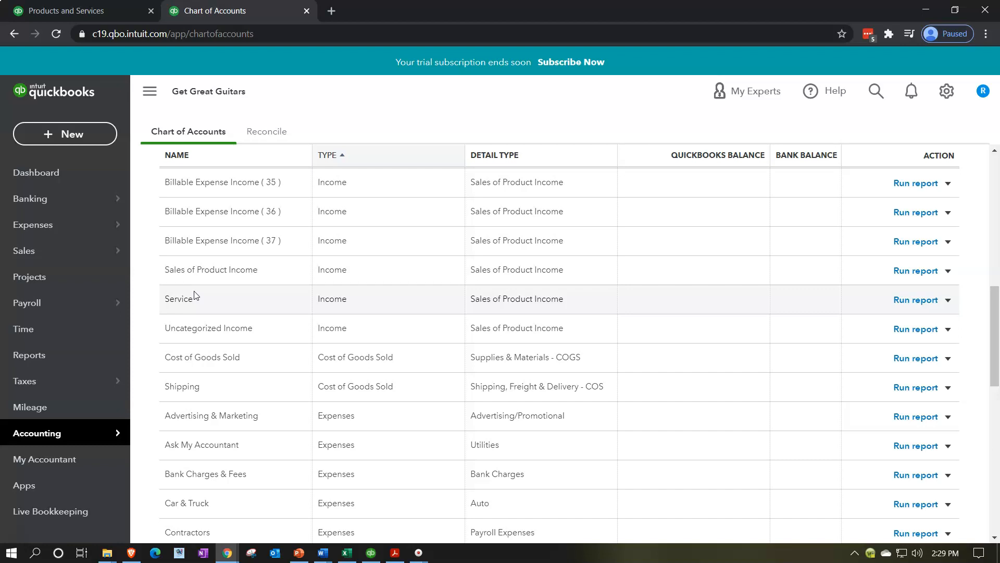
Step: Return to the spreadsheet and set the Income Account to Sale of Product Income
{"action": "left_click", "coordinate": [348, 553]}
{"action": "left_click", "coordinate": [818, 196]}
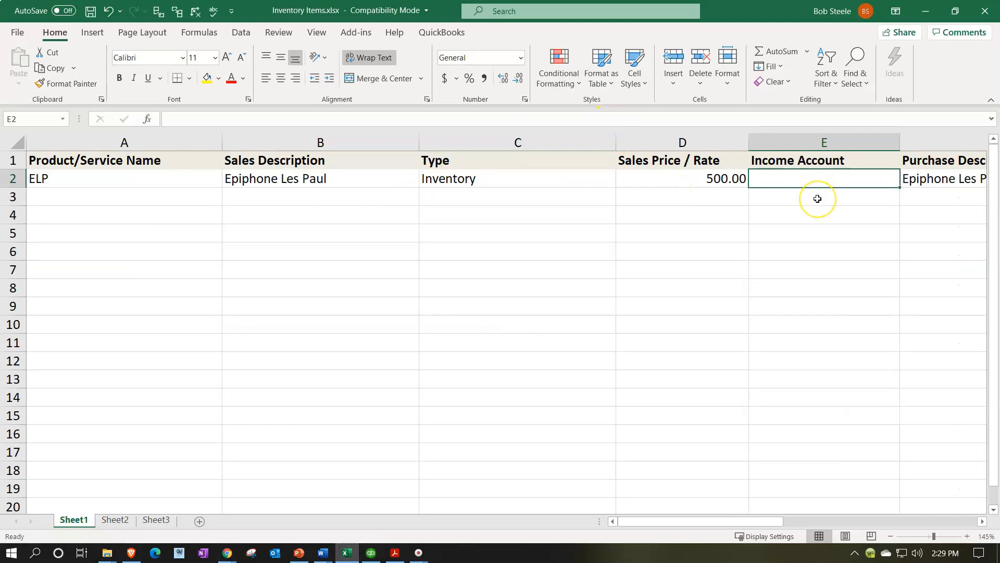
{"action": "type", "text": "Sale of Pro"}
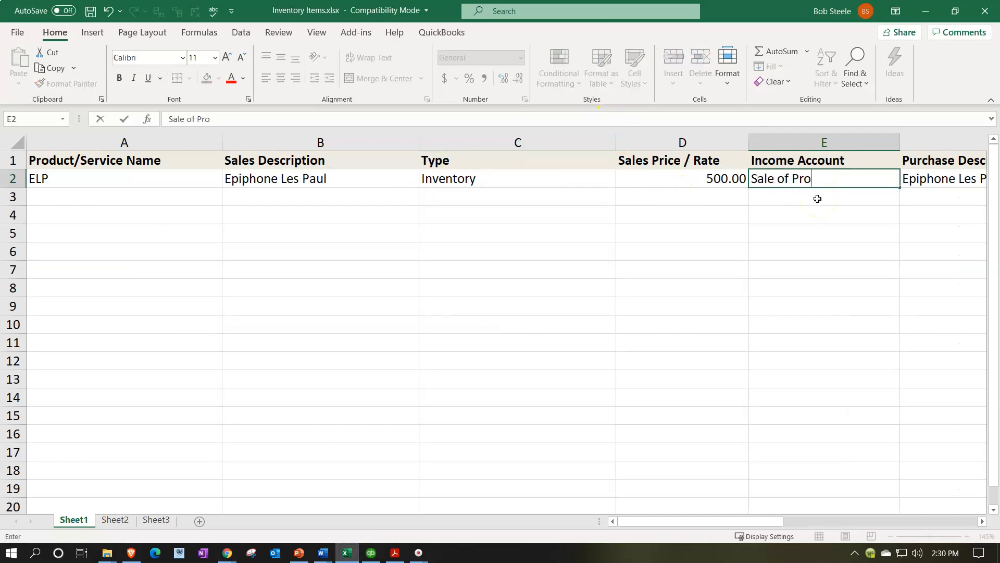
{"action": "type", "text": "duct Income"}
{"action": "key", "text": "Tab"}
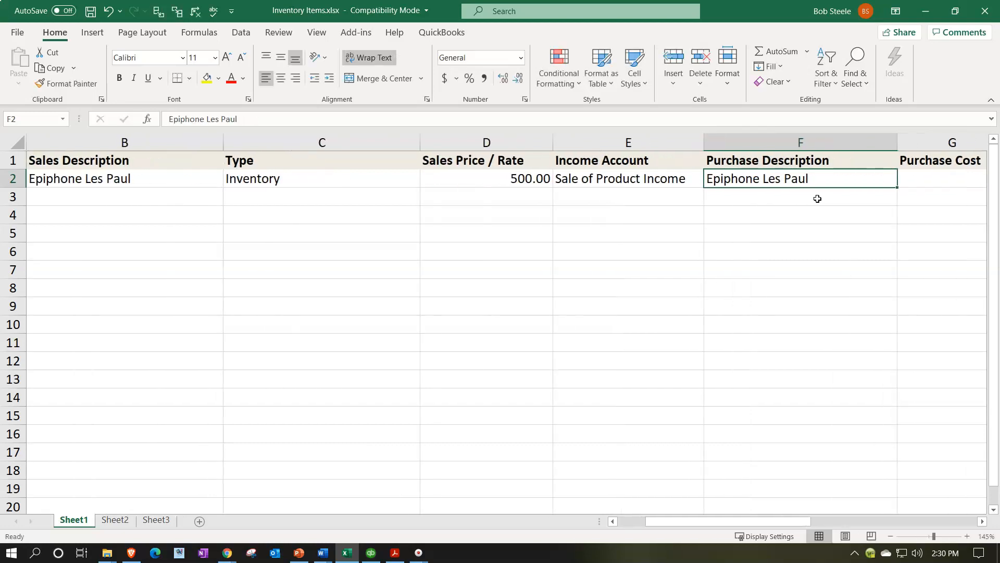
Step: Set the first item's Purchase Cost to 400 and its Expense Account to Cost of Good Sold
{"action": "key", "text": "Tab"}
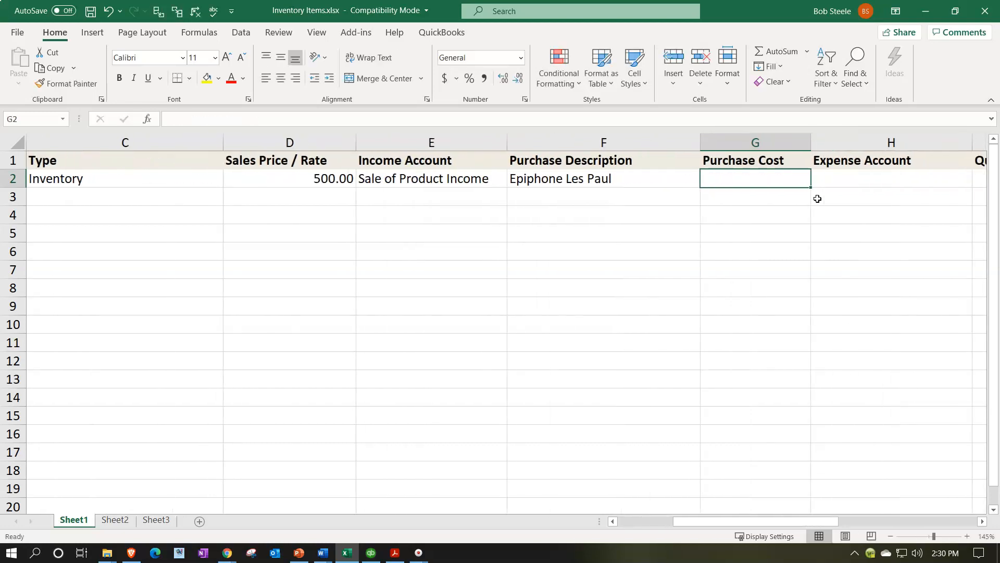
{"action": "type", "text": "400"}
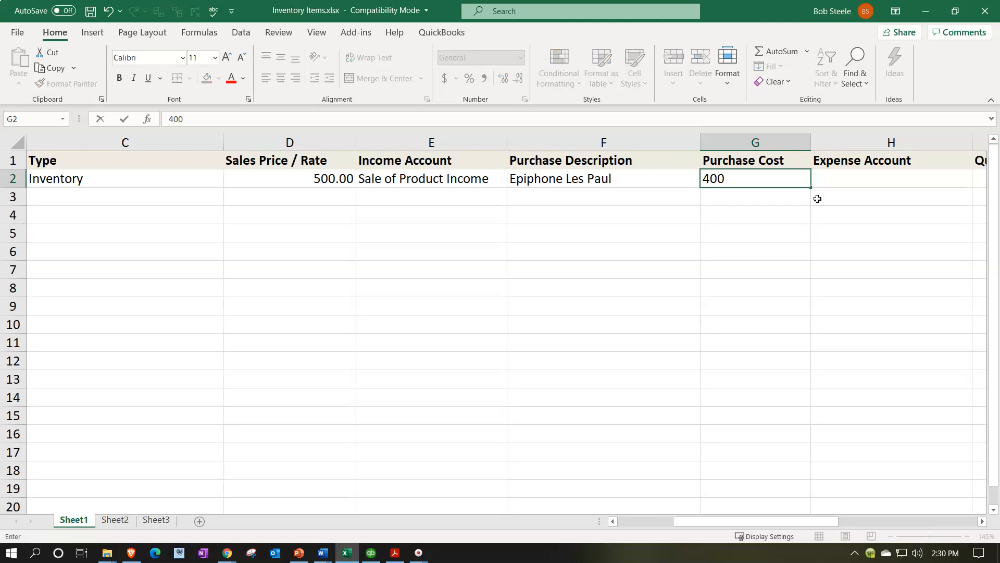
{"action": "key", "text": "Tab"}
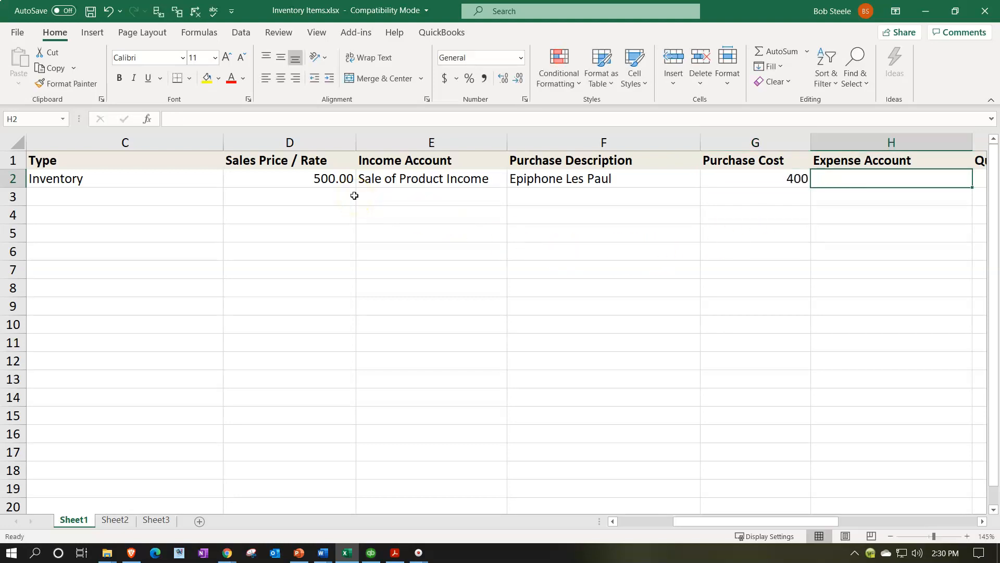
{"action": "type", "text": "C"}
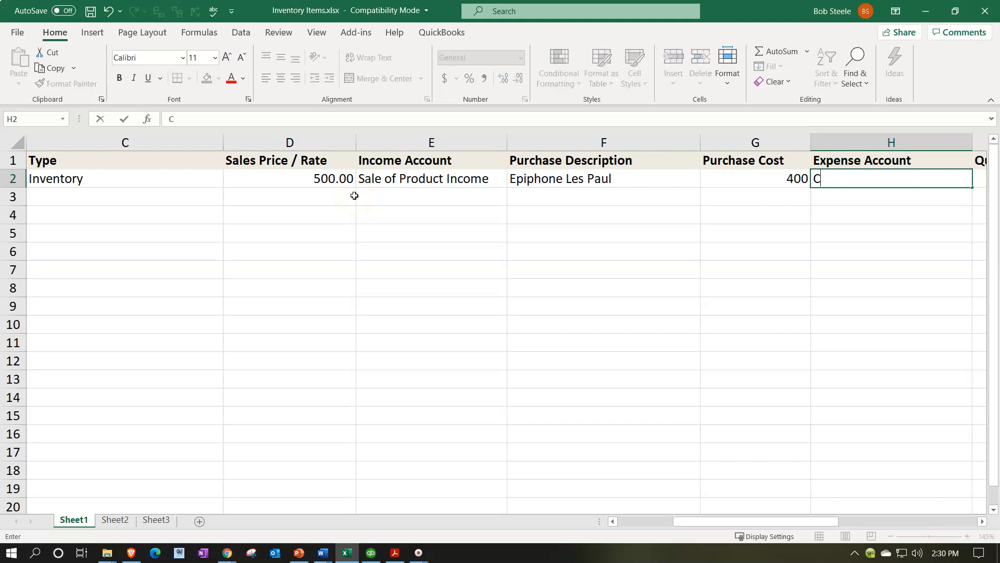
{"action": "type", "text": "ost of Good Sold"}
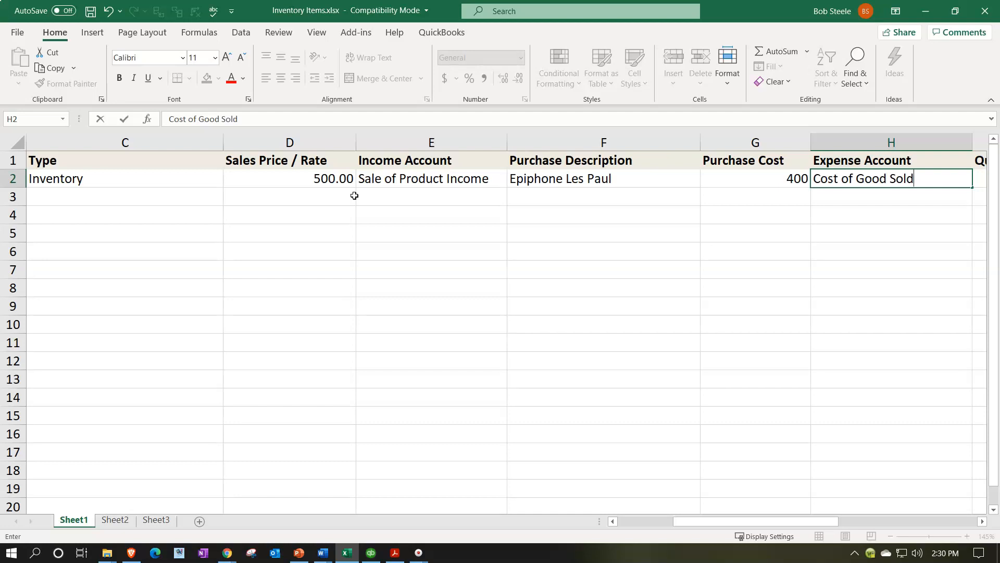
{"action": "key", "text": "Tab"}
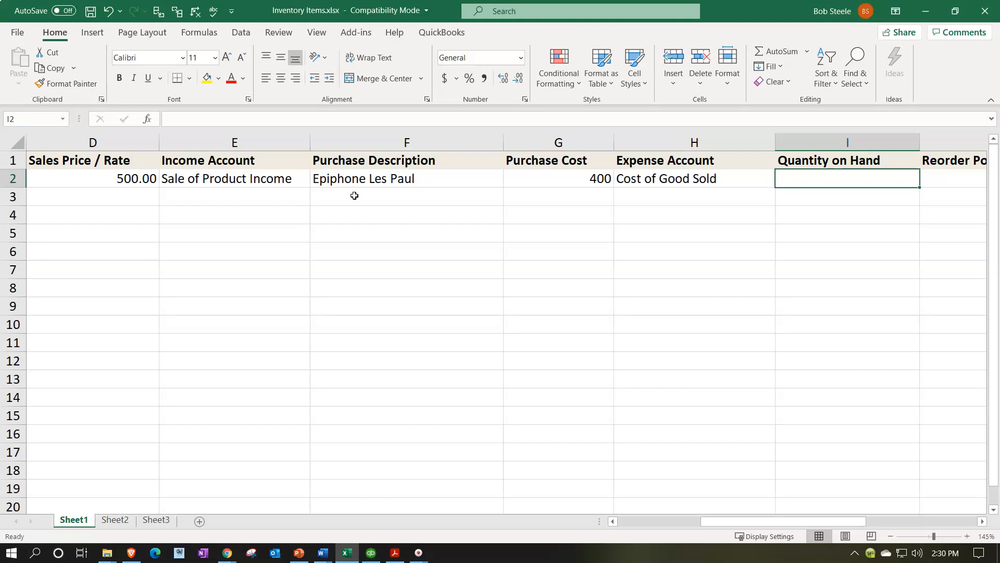
Step: Set the item's Quantity on Hand to 1 and its Reorder Point to 0
{"action": "key", "text": "Left"}
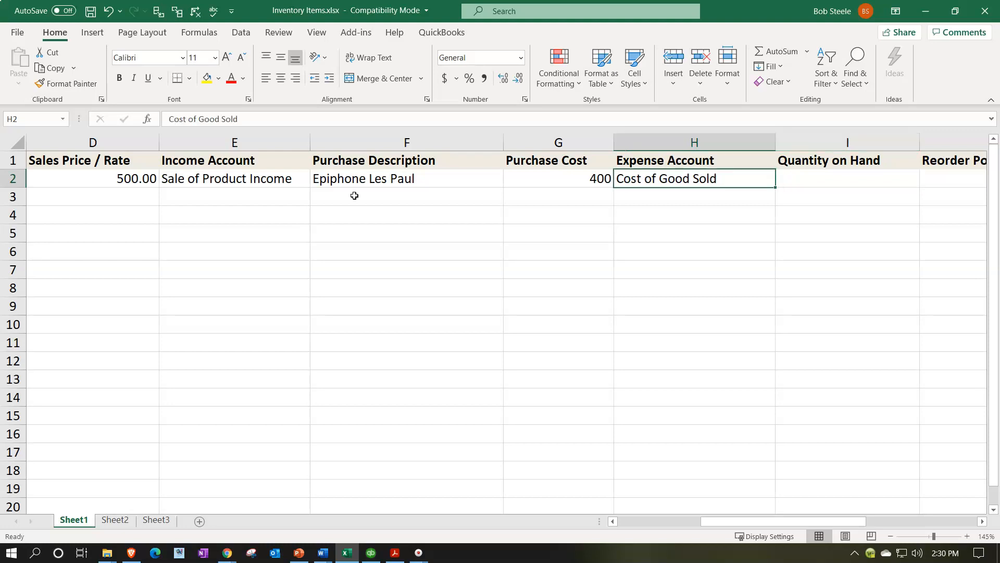
{"action": "key", "text": "Right"}
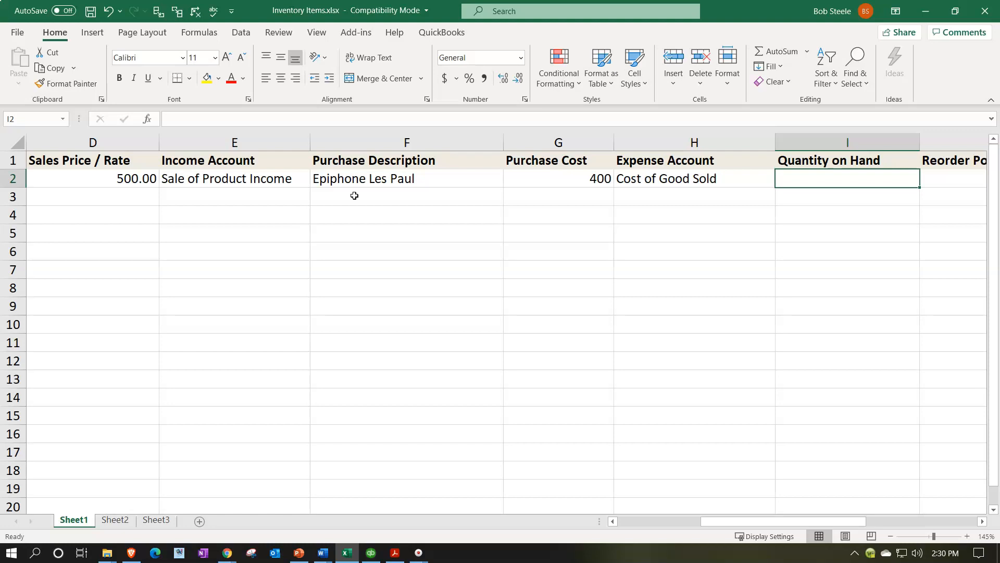
{"action": "type", "text": "1"}
{"action": "key", "text": "Tab"}
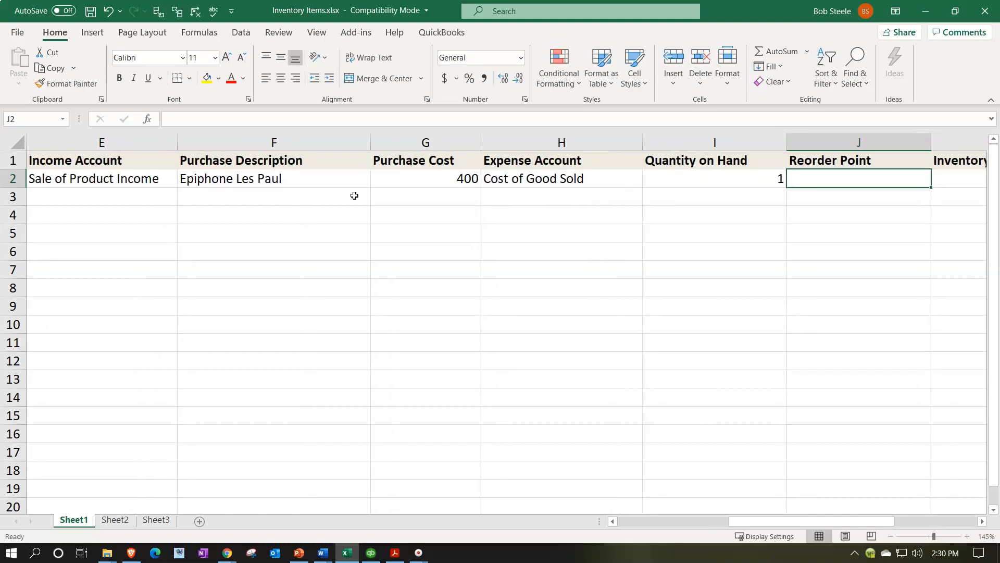
{"action": "type", "text": "0"}
{"action": "key", "text": "Tab"}
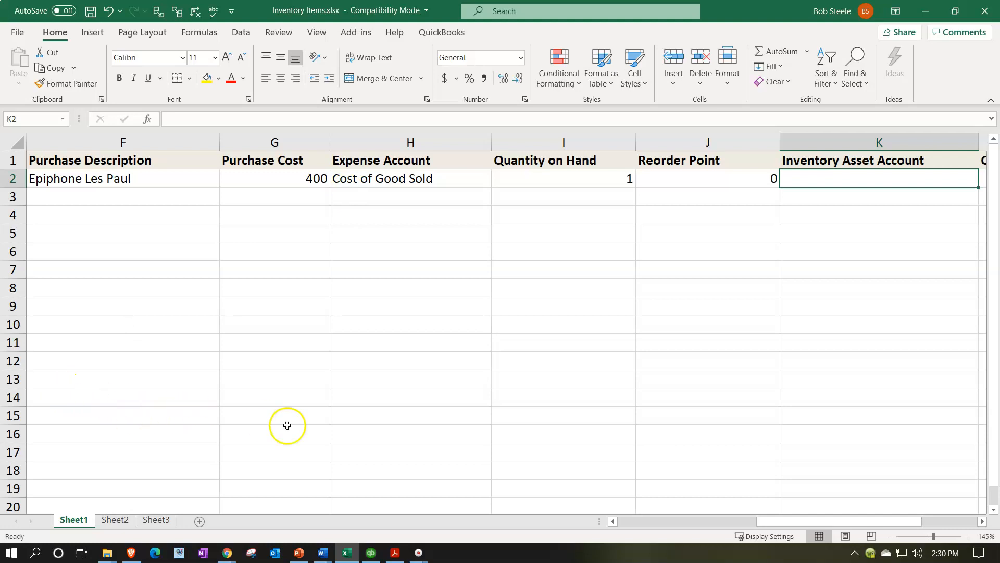
Step: Switch to the Chart of Accounts browser tab and make the Inventory Asset account inactive
{"action": "left_click", "coordinate": [229, 552]}
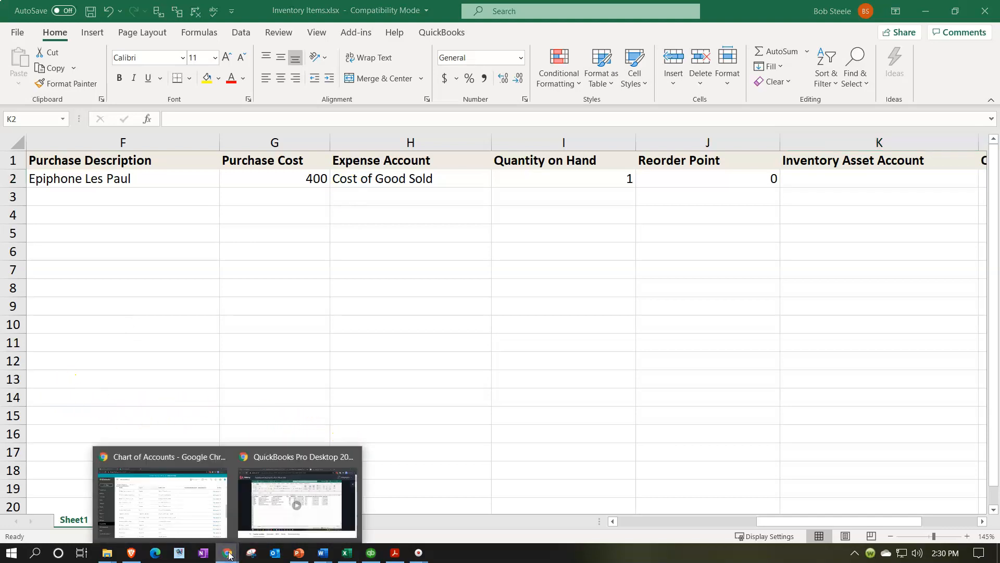
{"action": "left_click", "coordinate": [191, 459]}
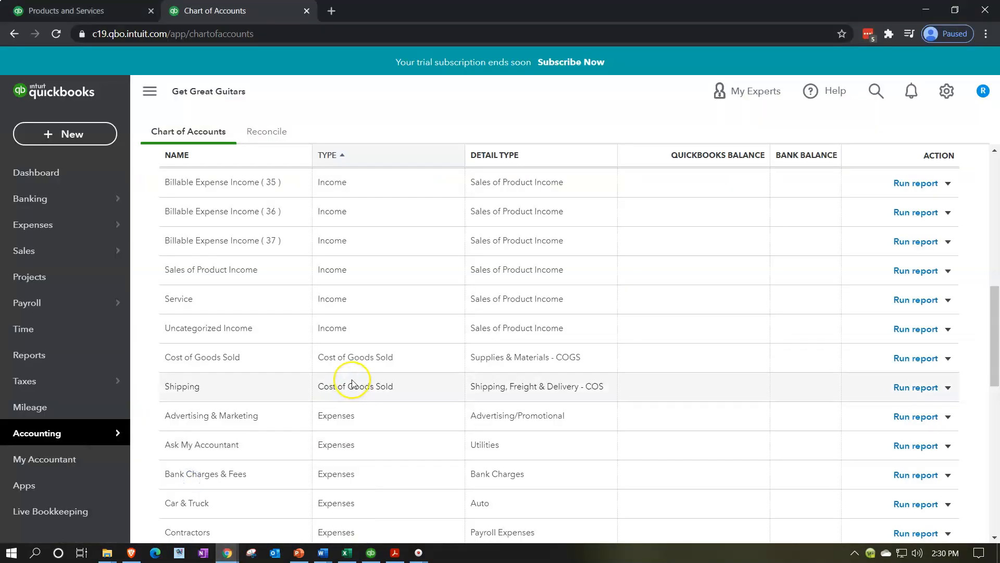
{"action": "scroll", "coordinate": [354, 384], "scroll_direction": "up", "scroll_amount": 4}
{"action": "scroll", "coordinate": [353, 384], "scroll_direction": "up", "scroll_amount": 5}
{"action": "scroll", "coordinate": [357, 394], "scroll_direction": "down", "scroll_amount": 4}
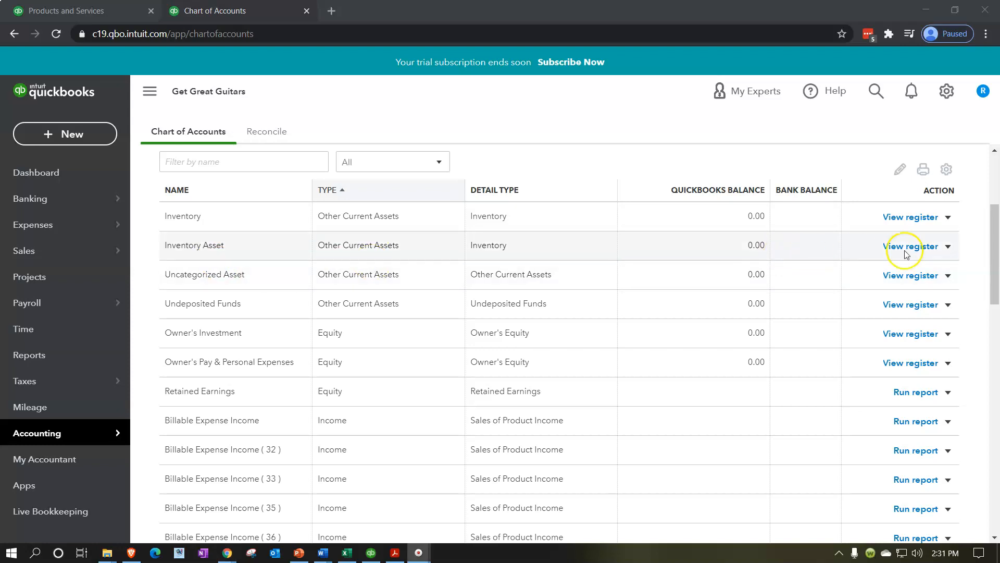
{"action": "left_click", "coordinate": [948, 246]}
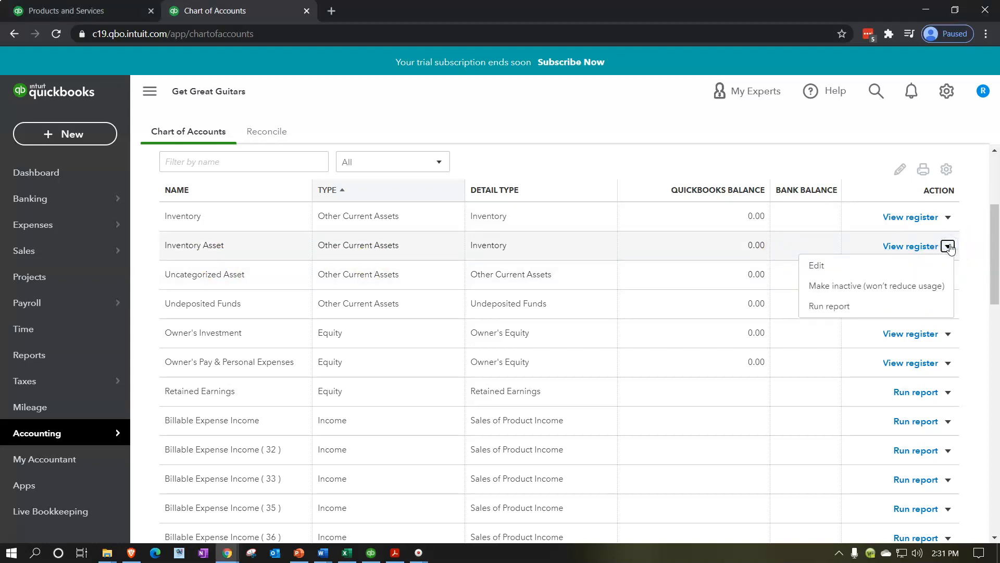
{"action": "left_click", "coordinate": [865, 287]}
{"action": "left_click", "coordinate": [599, 332]}
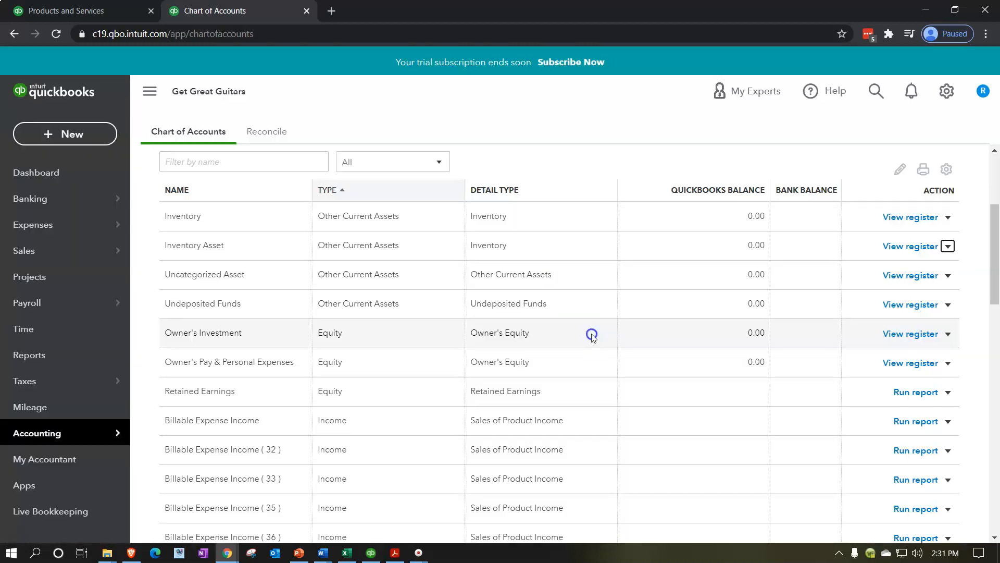
{"action": "scroll", "coordinate": [396, 401], "scroll_direction": "down", "scroll_amount": 2}
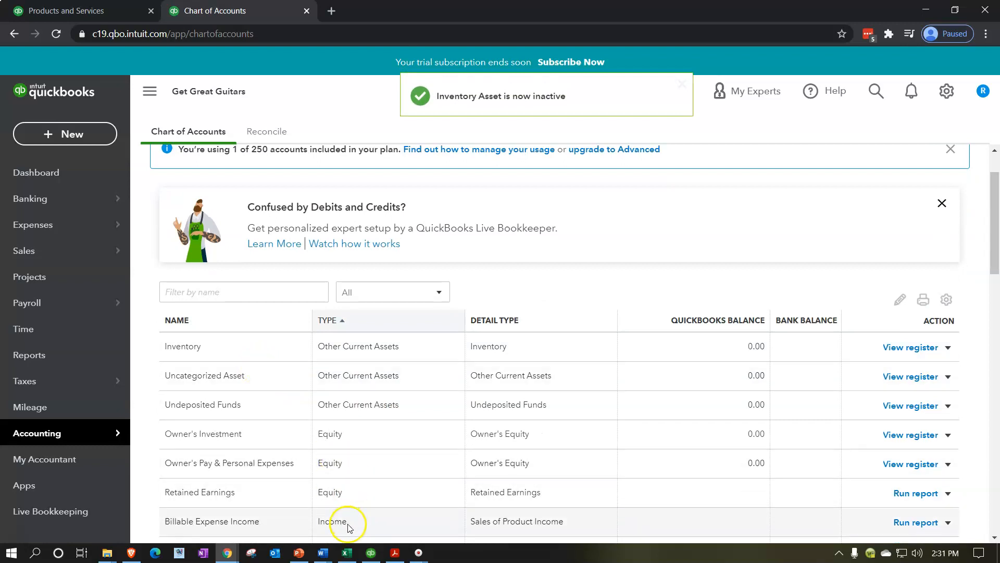
Step: Return to the spreadsheet and set the item's Inventory Asset Account to Inventory
{"action": "left_click", "coordinate": [347, 553]}
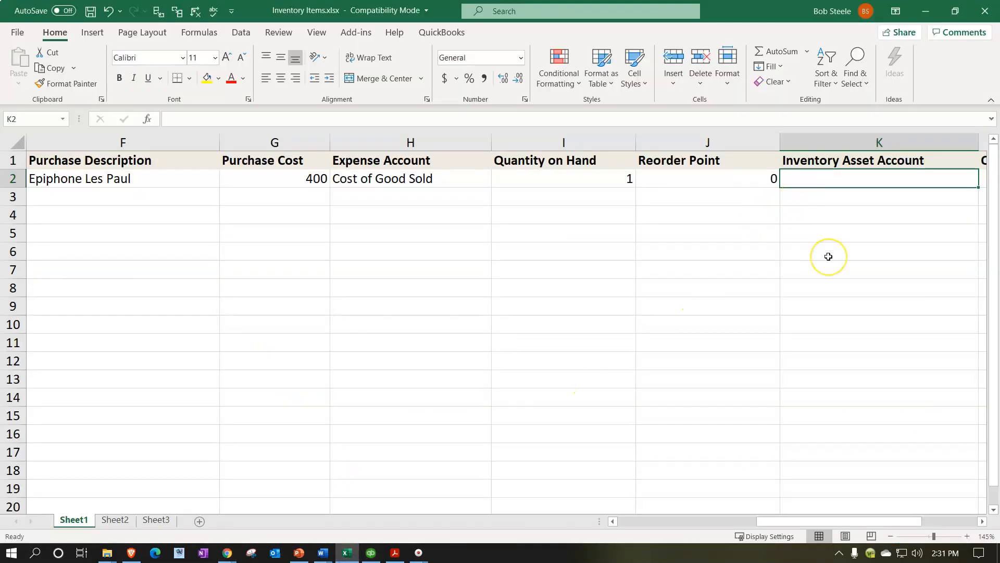
{"action": "type", "text": "Inventory"}
{"action": "key", "text": "Tab"}
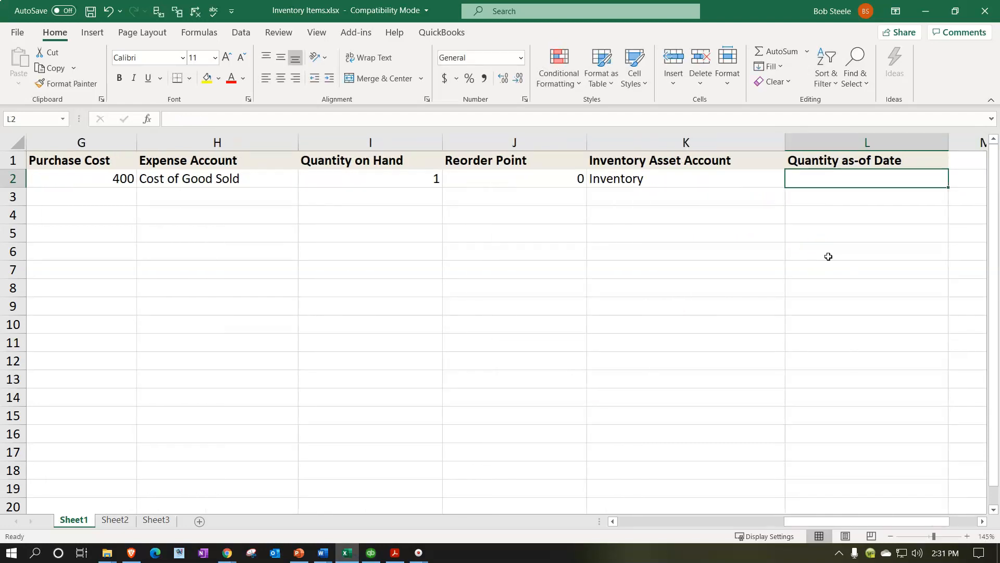
Step: Set the item's Quantity as-of Date value to 1
{"action": "type", "text": "1"}
{"action": "key", "text": "Return"}
{"action": "key", "text": "Right"}
{"action": "key", "text": "Right"}
{"action": "key", "text": "Right"}
{"action": "key", "text": "Right"}
{"action": "key", "text": "Right"}
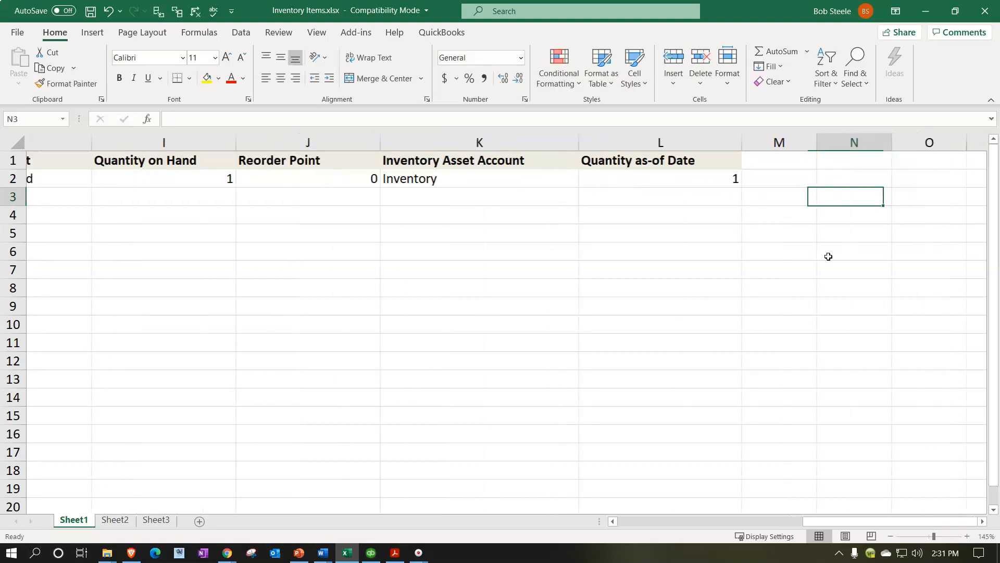
Step: Add a new column header named As of Date after Quantity as-of Date
{"action": "key", "text": "Up"}
{"action": "key", "text": "Up"}
{"action": "key", "text": "Left"}
{"action": "type", "text": "Ad"}
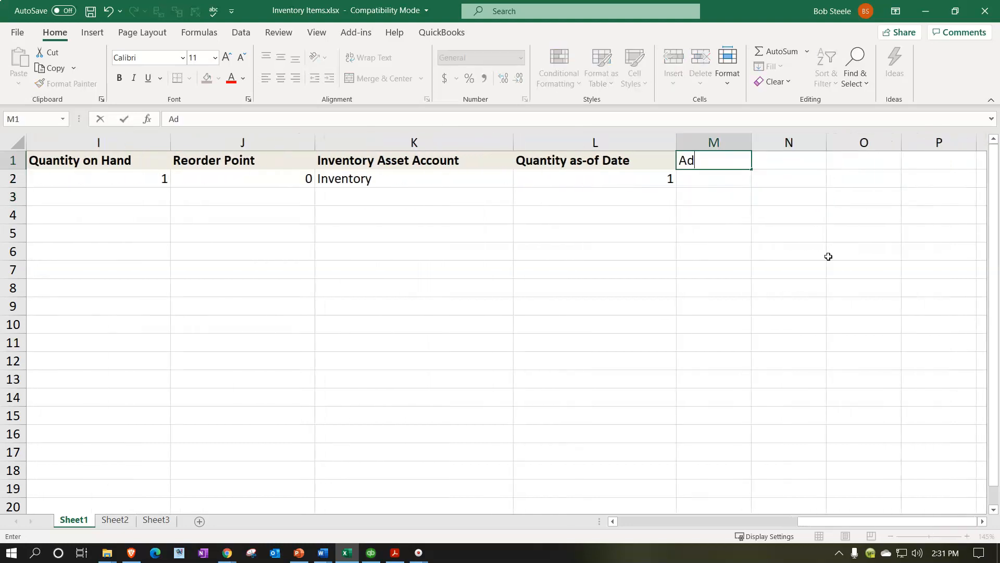
{"action": "type", "text": " o"}
{"action": "key", "text": "BackSpace"}
{"action": "key", "text": "BackSpace"}
{"action": "key", "text": "BackSpace"}
{"action": "type", "text": "s of Date"}
{"action": "key", "text": "Return"}
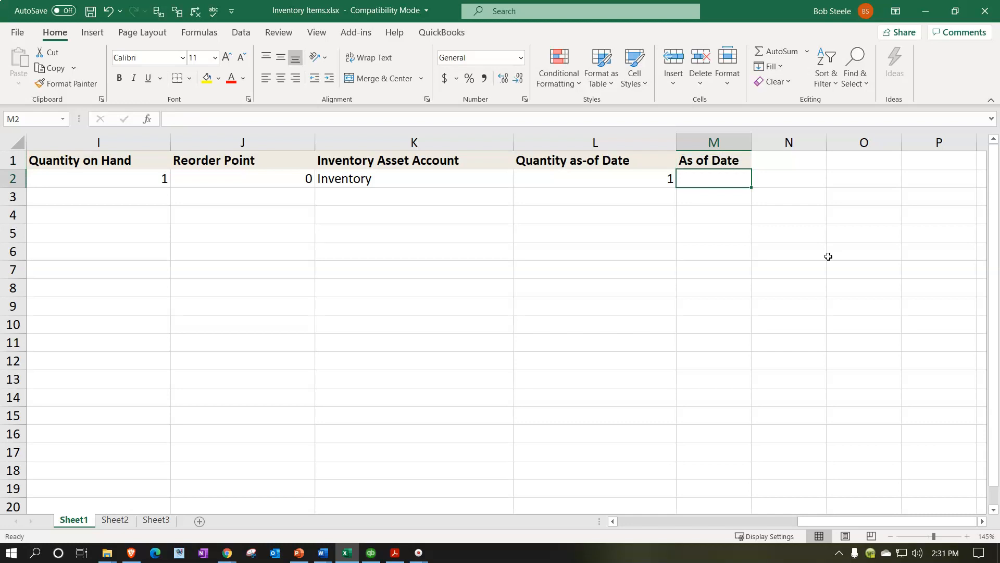
Step: Enter 12/31/2020 as the first item's As of Date
{"action": "key", "text": "Left"}
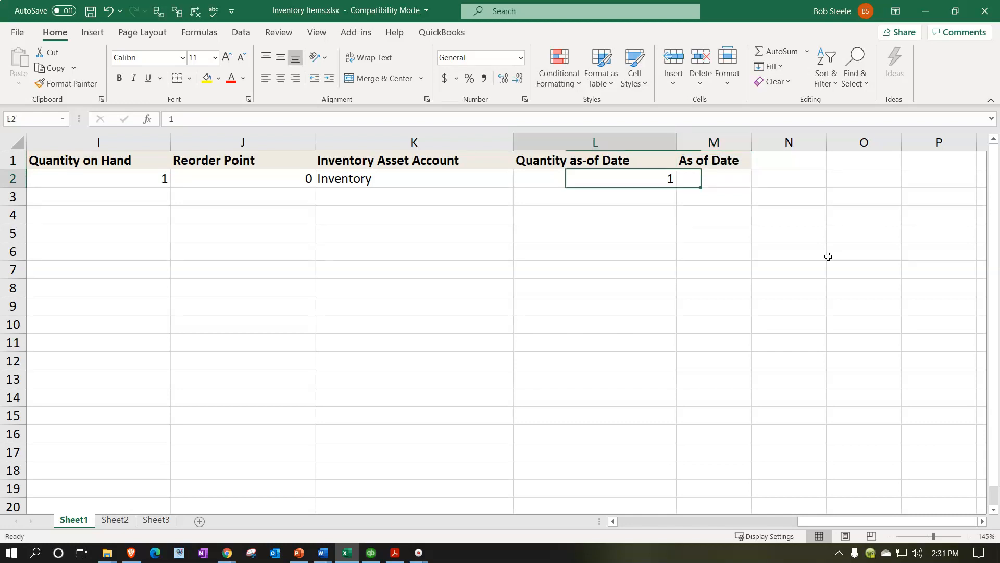
{"action": "key", "text": "Right"}
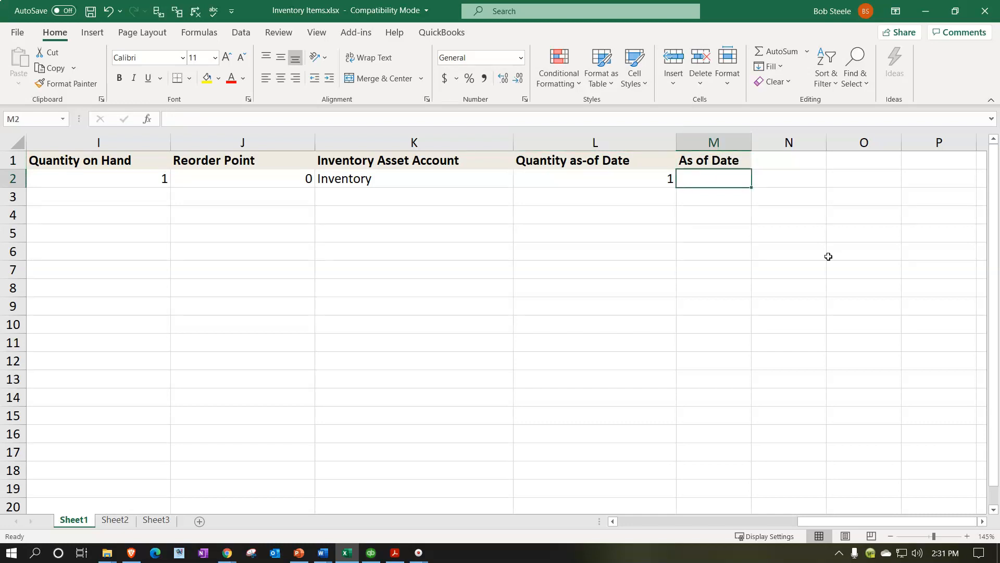
{"action": "type", "text": "12/3"}
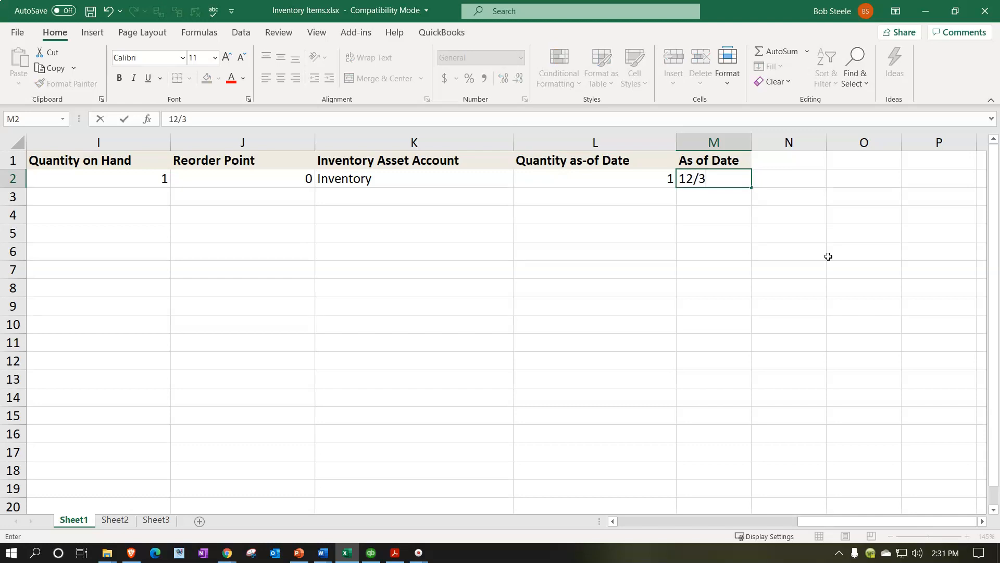
{"action": "type", "text": "1/20"}
{"action": "key", "text": "Return"}
{"action": "key", "text": "Up"}
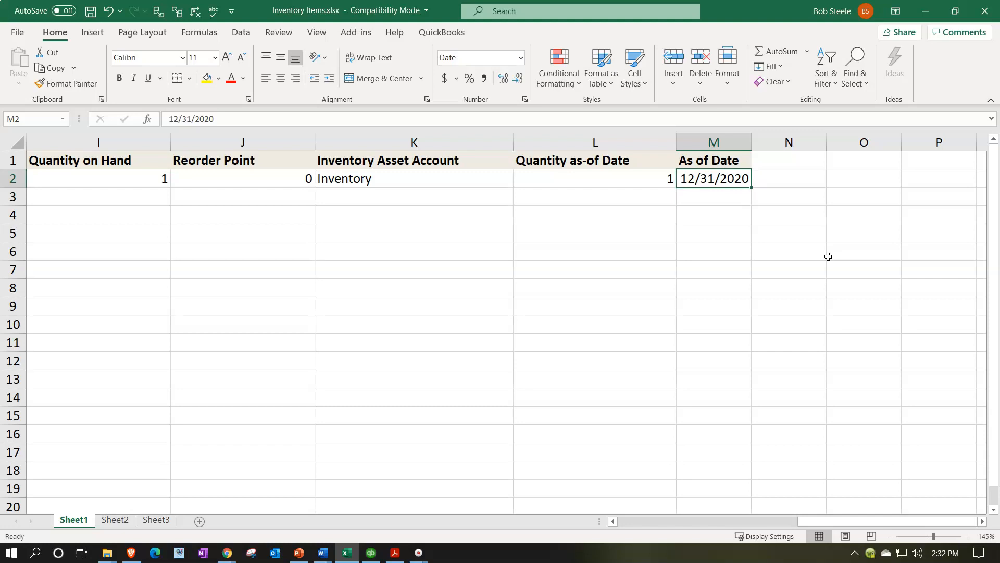
Step: Start a second item row named EPSP with the Sales Description Epiphone Standard Pro
{"action": "key", "text": "Down"}
{"action": "key", "text": "Left"}
{"action": "key", "text": "Home"}
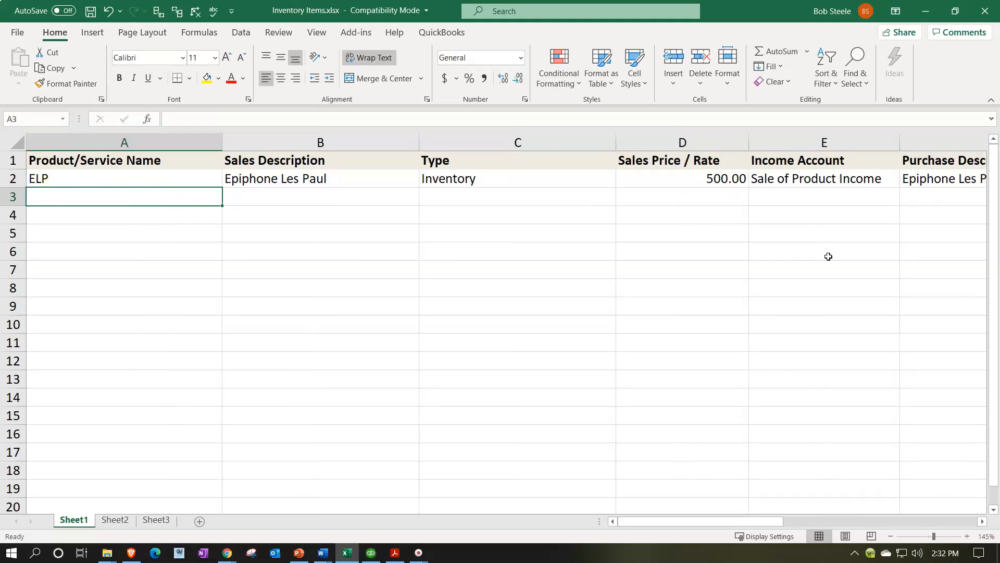
{"action": "type", "text": "EPSP"}
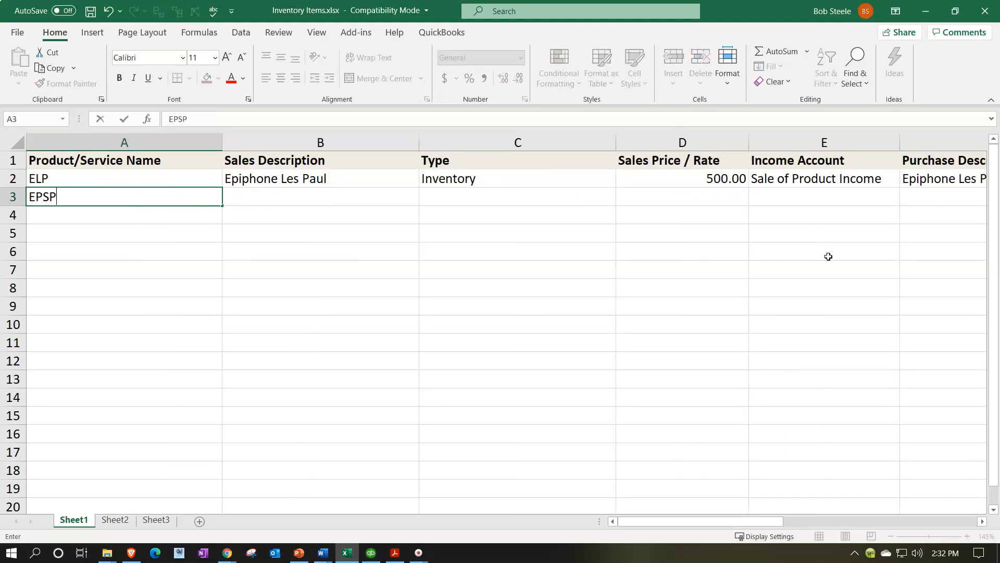
{"action": "key", "text": "Tab"}
{"action": "type", "text": "Eq"}
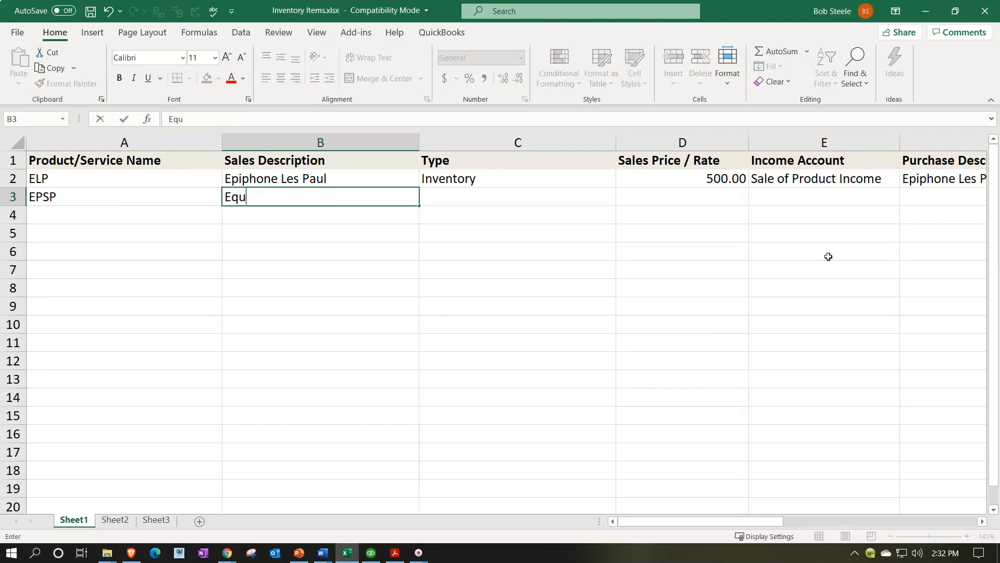
{"action": "type", "text": "piphone Standard Pro"}
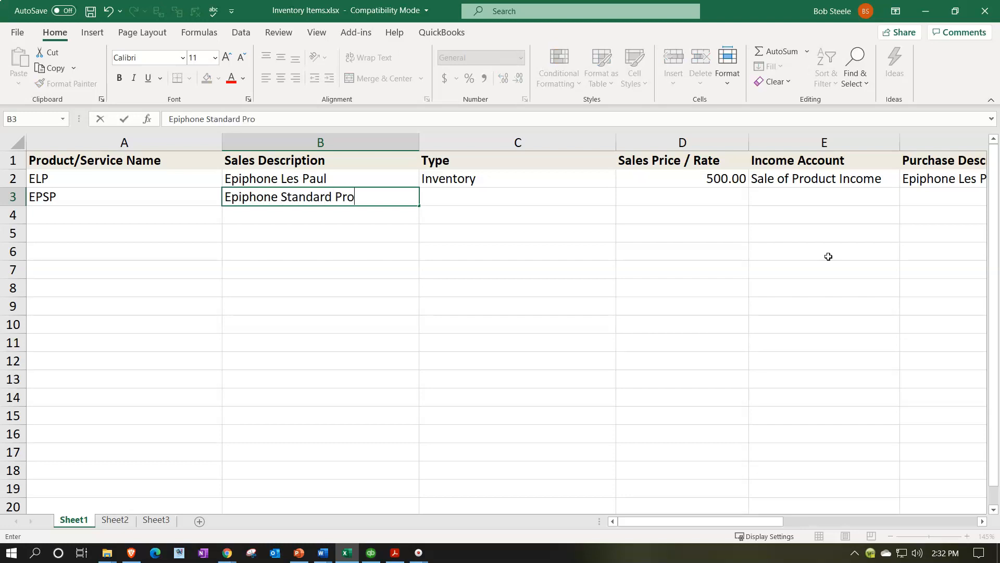
Step: Copy the second item's sales description into its Purchase Description
{"action": "key", "text": "shift+Left"}
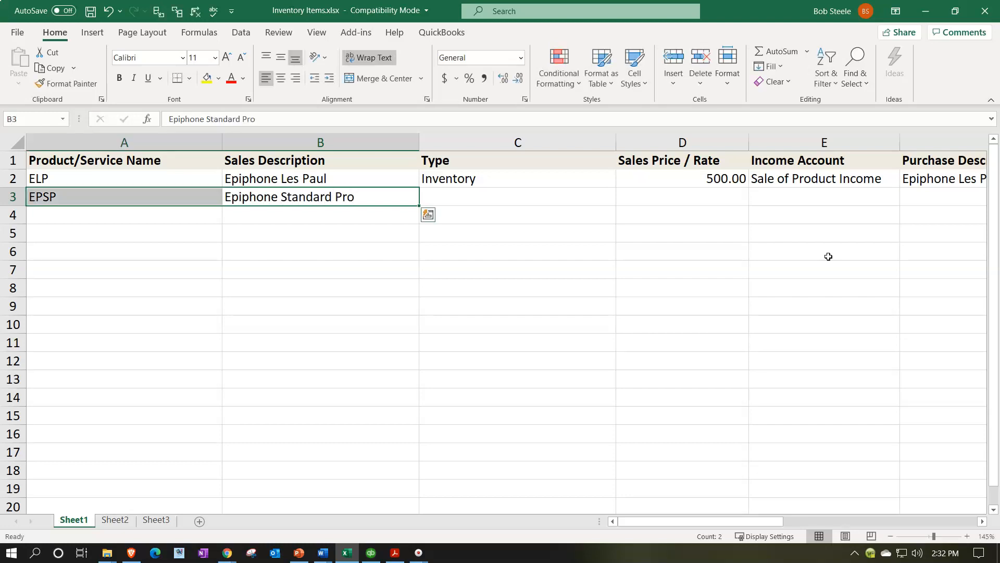
{"action": "key", "text": "shift+Tab"}
{"action": "key", "text": "Down"}
{"action": "key", "text": "Up"}
{"action": "key", "text": "Right"}
{"action": "key", "text": "ctrl+c"}
{"action": "key", "text": "Right"}
{"action": "key", "text": "Right"}
{"action": "key", "text": "Right"}
{"action": "key", "text": "Right"}
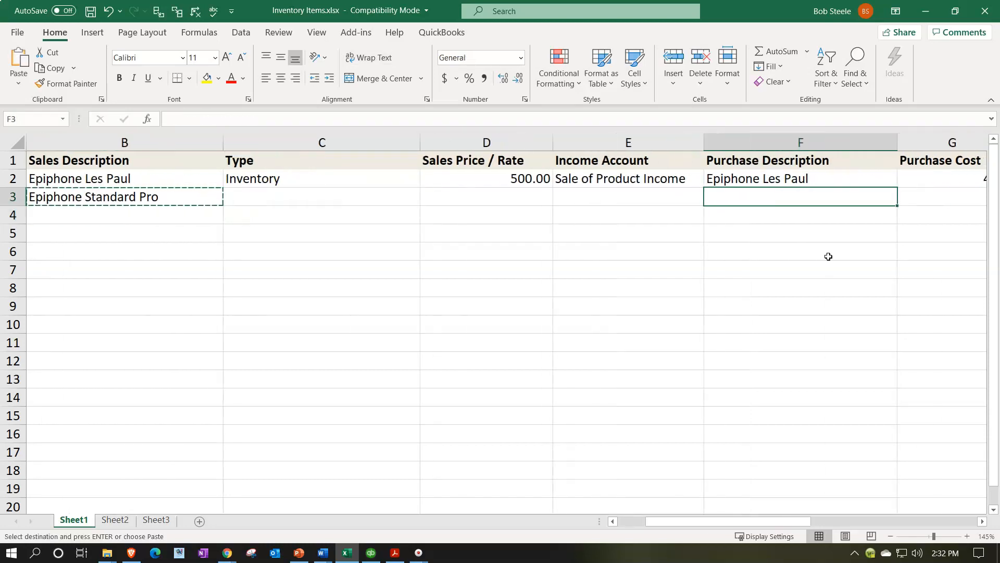
{"action": "key", "text": "ctrl+v"}
Step: Copy the Inventory type from the first item to the second item's Type
{"action": "key", "text": "Left"}
{"action": "key", "text": "Left"}
{"action": "key", "text": "Left"}
{"action": "key", "text": "Left"}
{"action": "key", "text": "Left"}
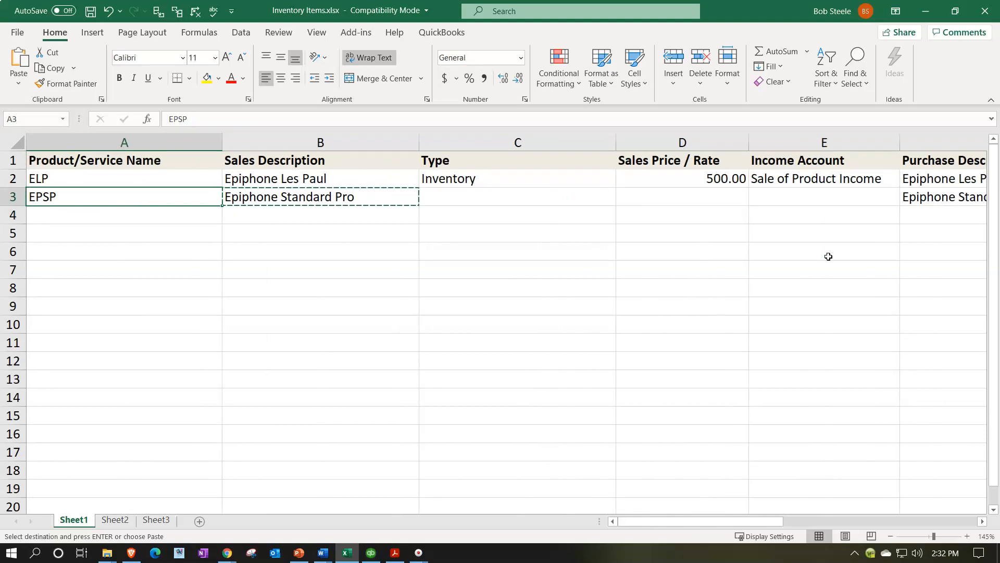
{"action": "key", "text": "Up"}
{"action": "key", "text": "Right"}
{"action": "key", "text": "Right"}
{"action": "key", "text": "ctrl+c"}
{"action": "key", "text": "Down"}
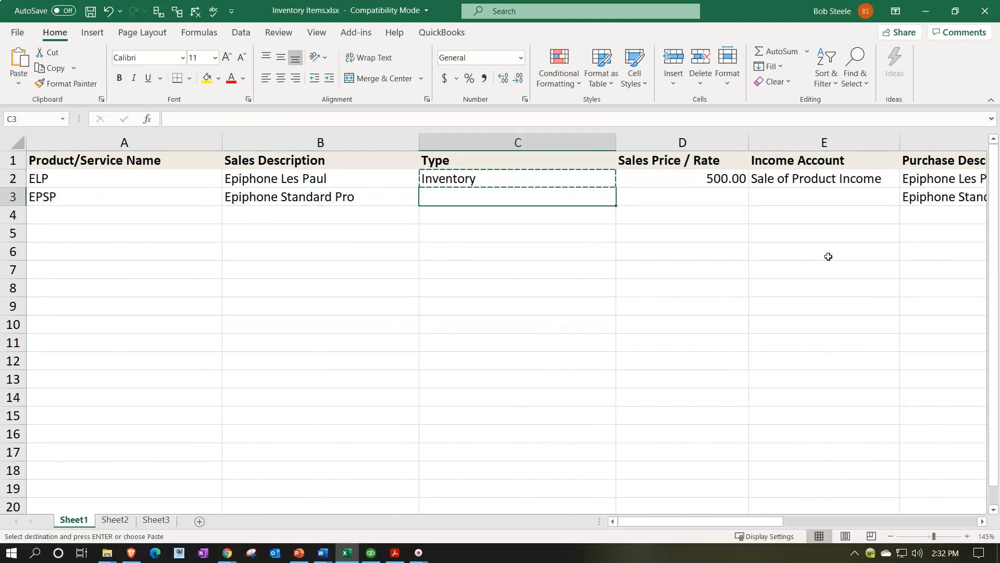
{"action": "key", "text": "ctrl+v"}
{"action": "key", "text": "Right"}
{"action": "key", "text": "Up"}
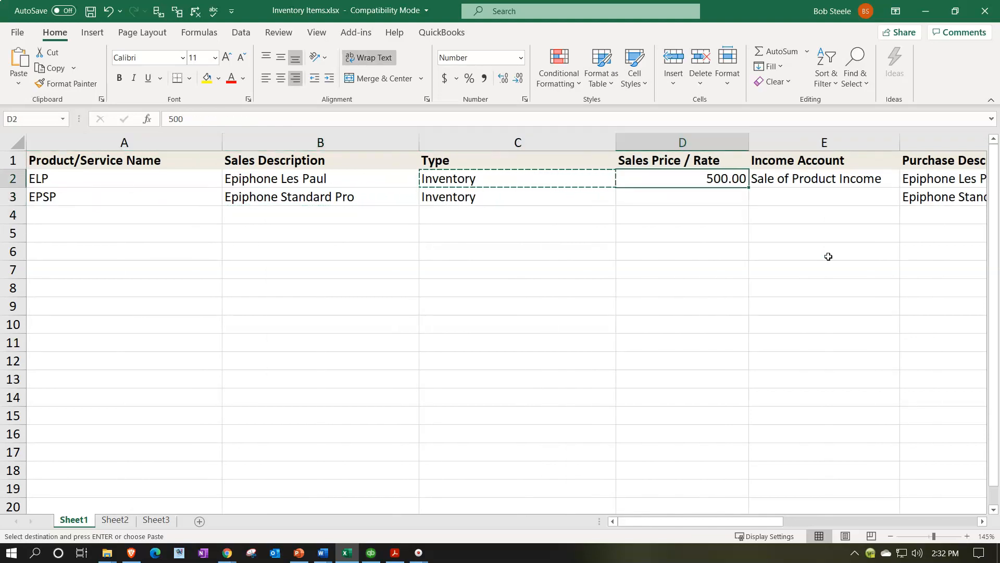
{"action": "key", "text": "Down"}
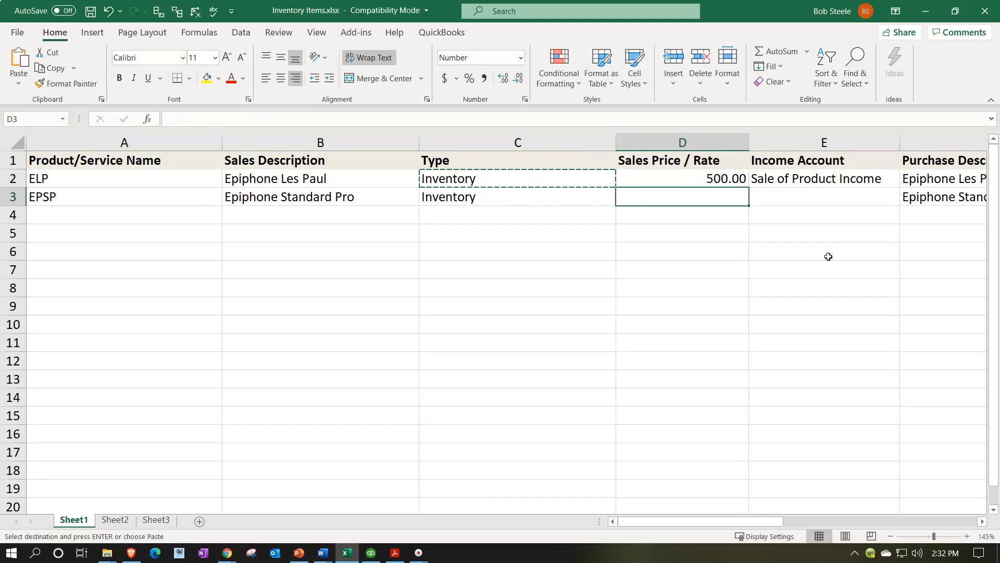
Step: Enter 480 as the second item's Sales Price / Rate
{"action": "type", "text": "480"}
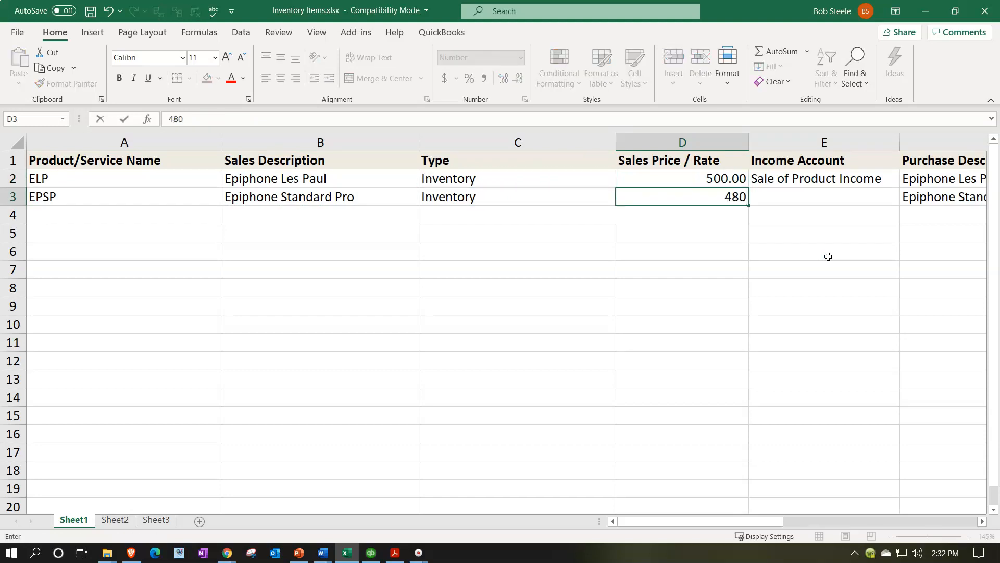
{"action": "key", "text": "Tab"}
Step: Copy Sale of Product Income into the second item's Income Account
{"action": "key", "text": "Up"}
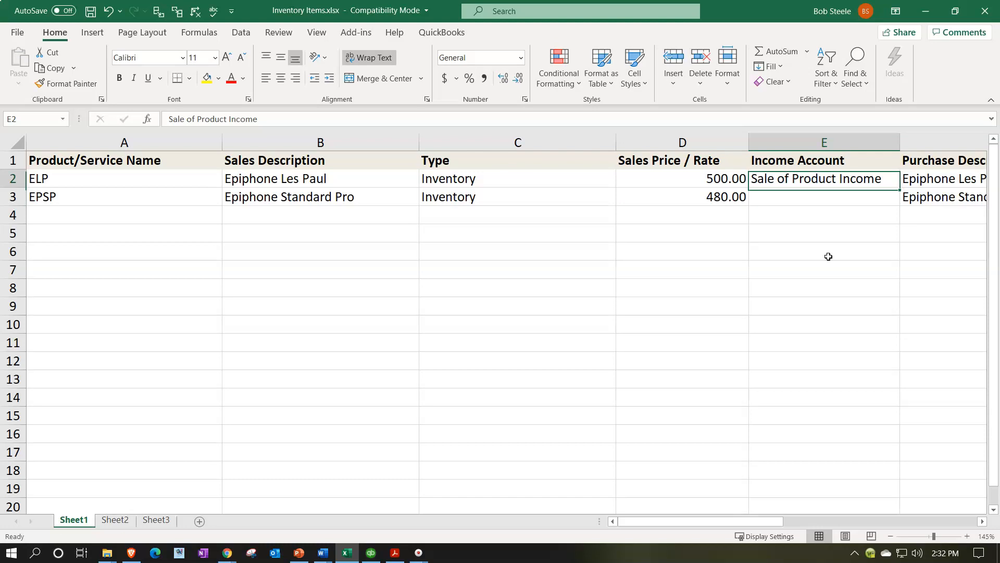
{"action": "key", "text": "ctrl+c"}
{"action": "key", "text": "Down"}
{"action": "key", "text": "ctrl+v"}
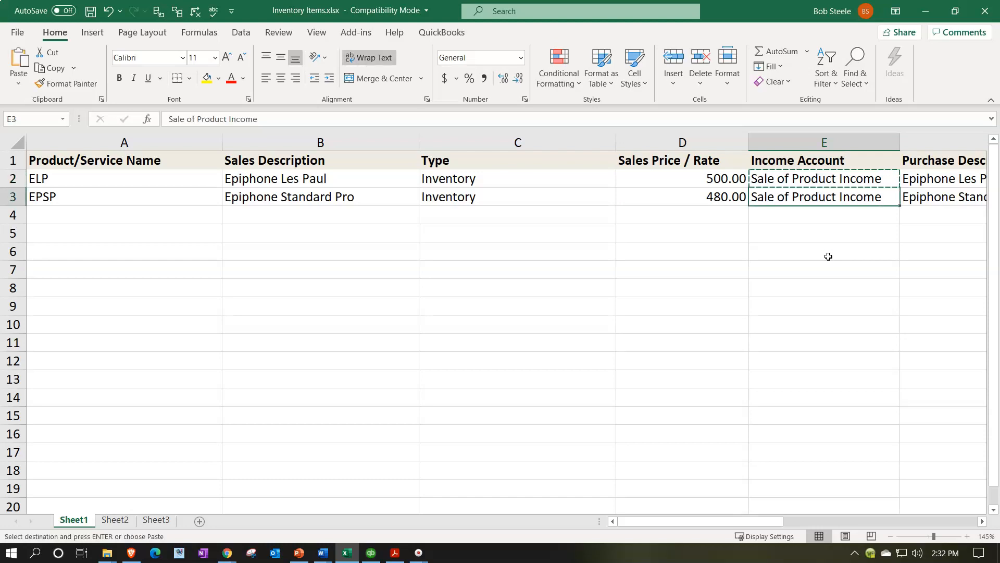
Step: Change the second item's Sales Price / Rate to 600
{"action": "key", "text": "Right"}
{"action": "key", "text": "Right"}
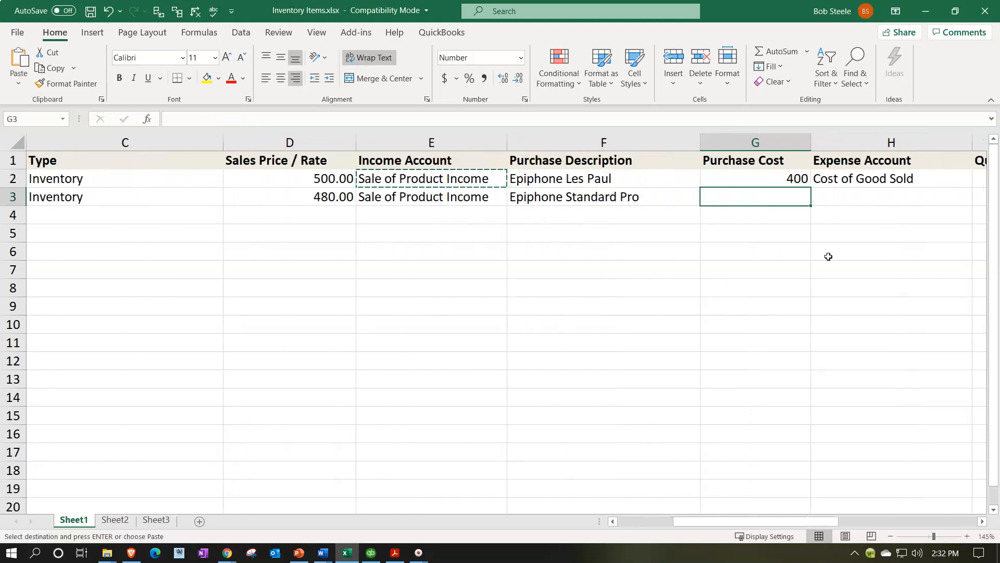
{"action": "key", "text": "Left"}
{"action": "key", "text": "Left"}
{"action": "key", "text": "Left"}
{"action": "key", "text": "Left"}
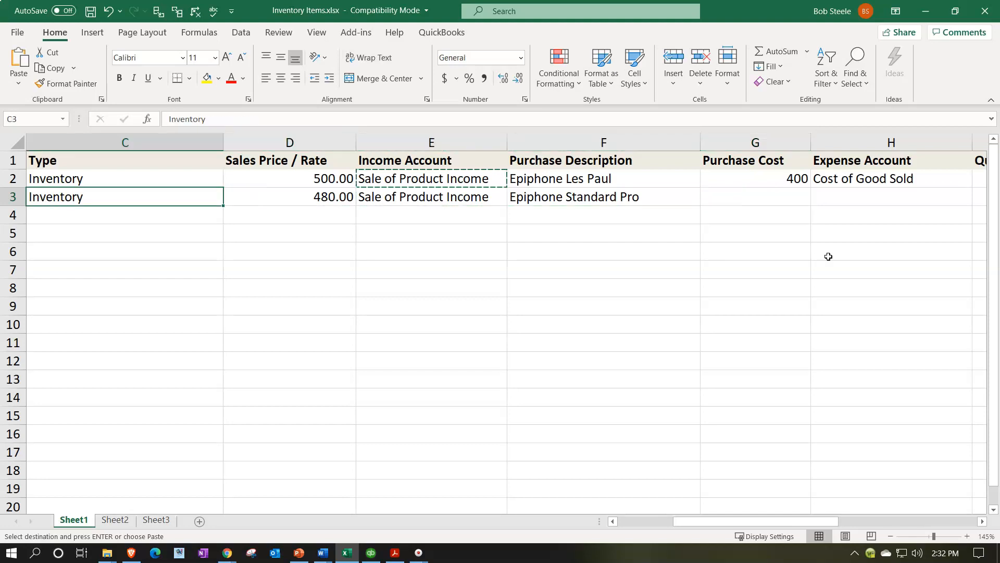
{"action": "key", "text": "Right"}
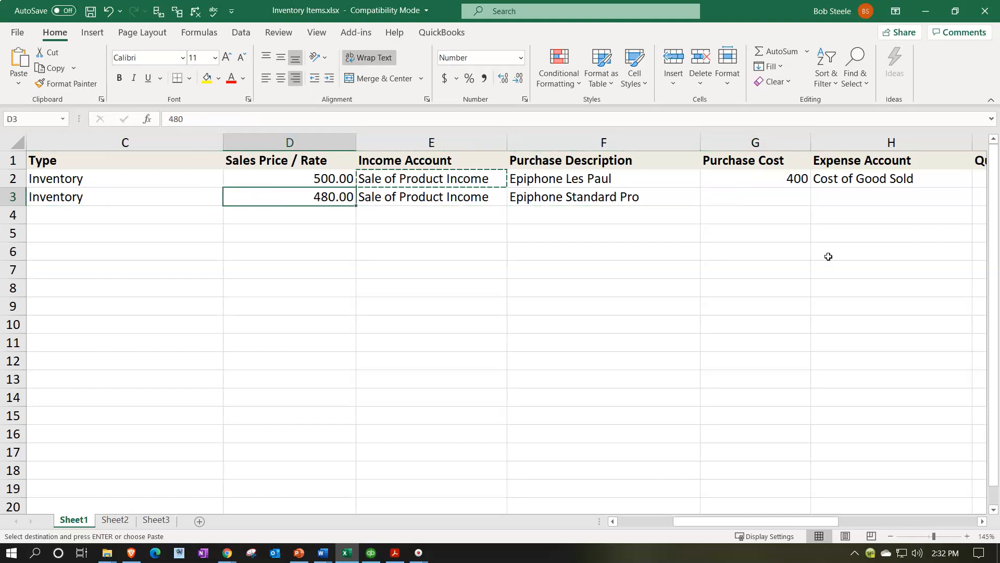
{"action": "type", "text": "600"}
{"action": "key", "text": "Right"}
{"action": "key", "text": "Right"}
{"action": "key", "text": "Right"}
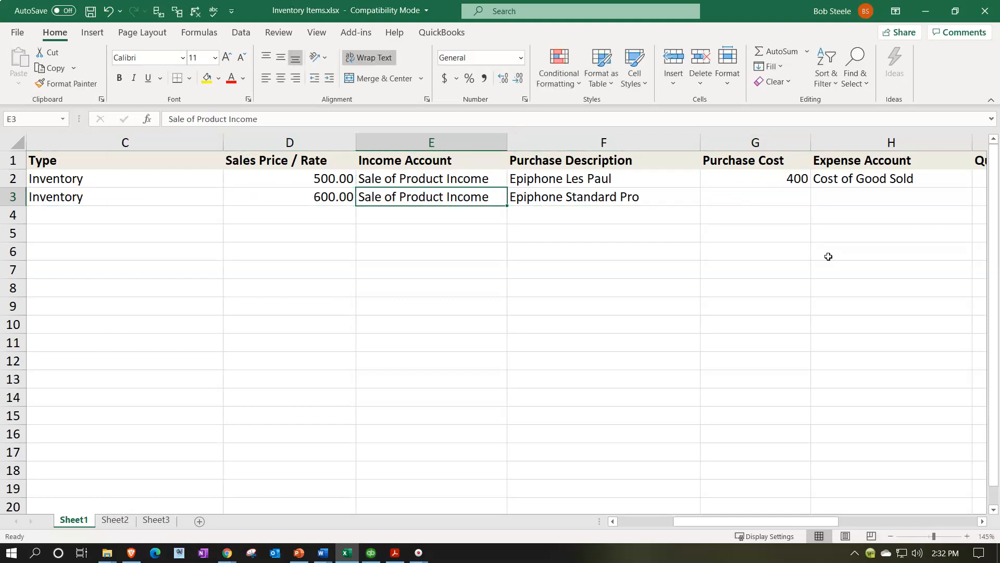
Step: Enter 480 as the second item's Purchase Cost
{"action": "type", "text": "480"}
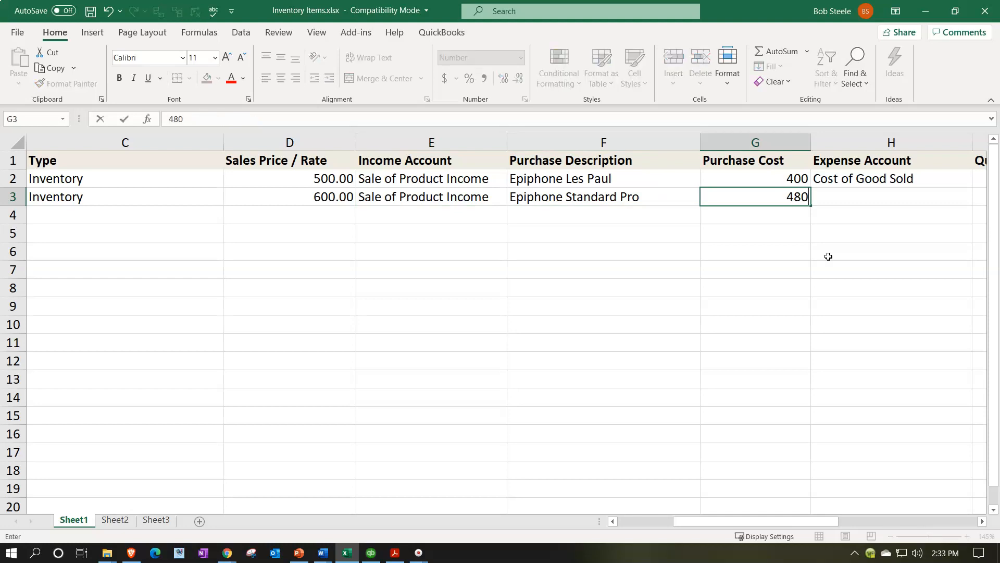
{"action": "key", "text": "Return"}
Step: Copy Cost of Good Sold into the second item's Expense Account
{"action": "key", "text": "Right"}
{"action": "key", "text": "Right"}
{"action": "key", "text": "Right"}
{"action": "key", "text": "Right"}
{"action": "key", "text": "Up"}
{"action": "key", "text": "Up"}
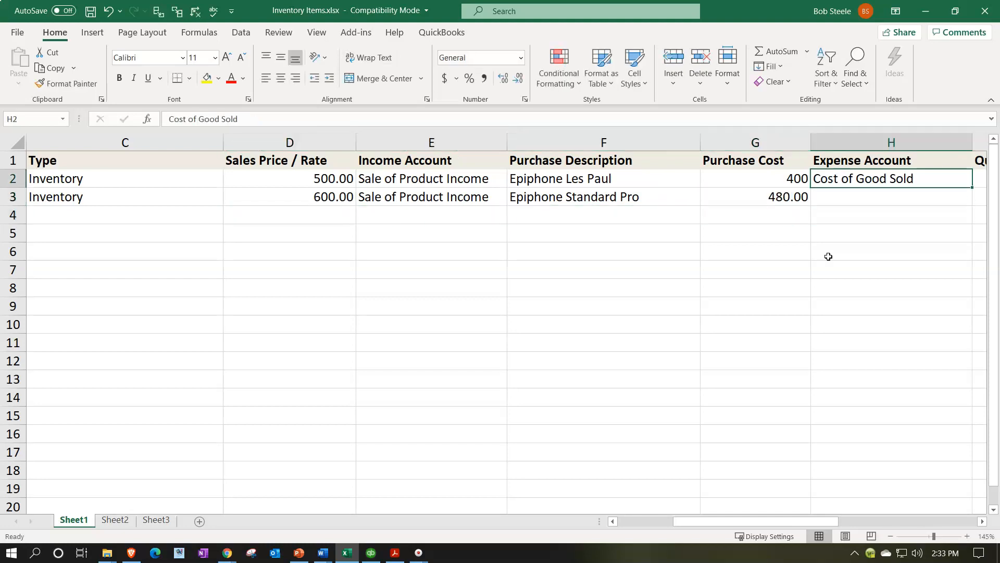
{"action": "key", "text": "ctrl+c"}
{"action": "key", "text": "Down"}
{"action": "key", "text": "ctrl+v"}
{"action": "key", "text": "Down"}
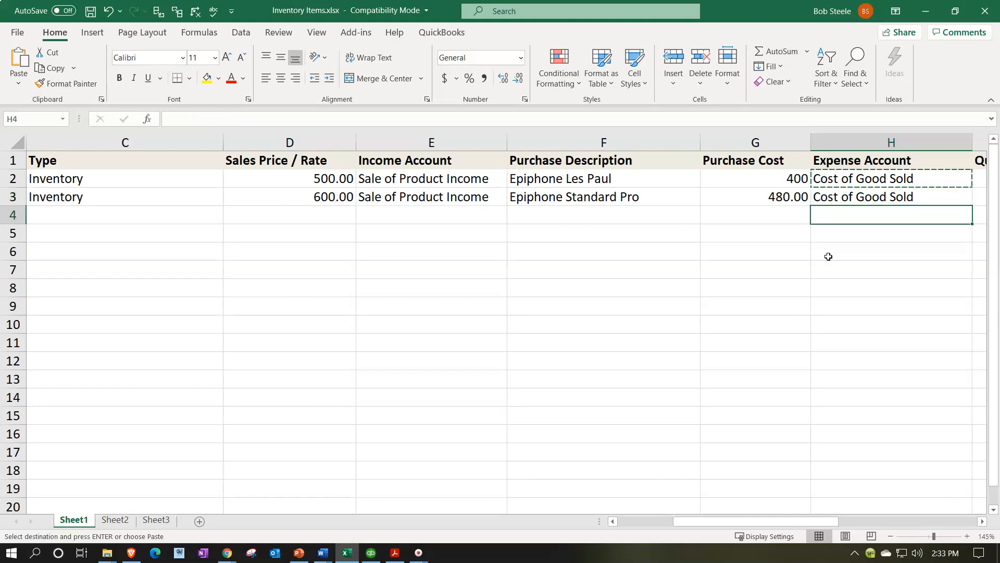
Step: Set the second item's Quantity on Hand to 1 and Reorder Point to 0
{"action": "key", "text": "Right"}
{"action": "key", "text": "Right"}
{"action": "key", "text": "Up"}
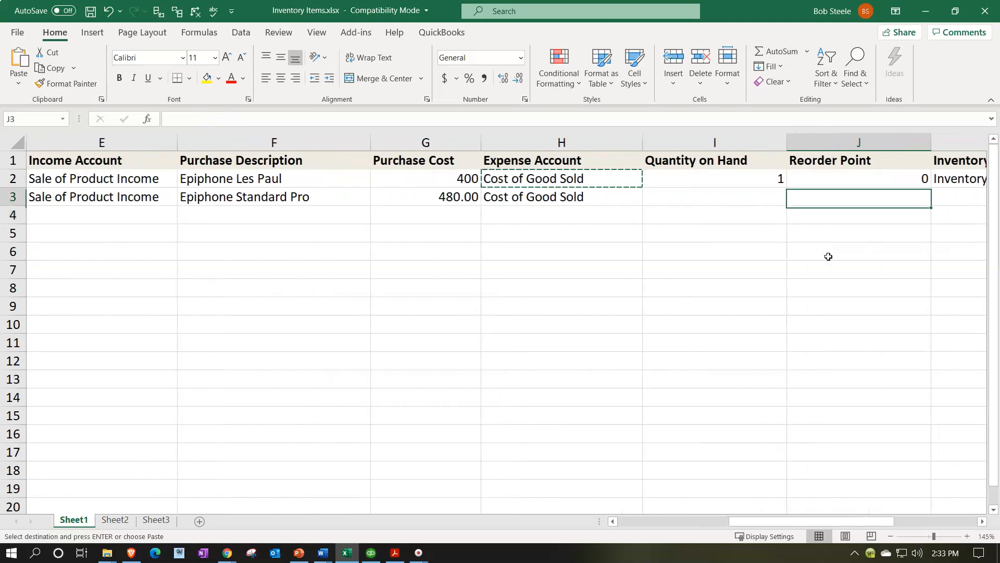
{"action": "key", "text": "Left"}
{"action": "type", "text": "1"}
{"action": "key", "text": "Right"}
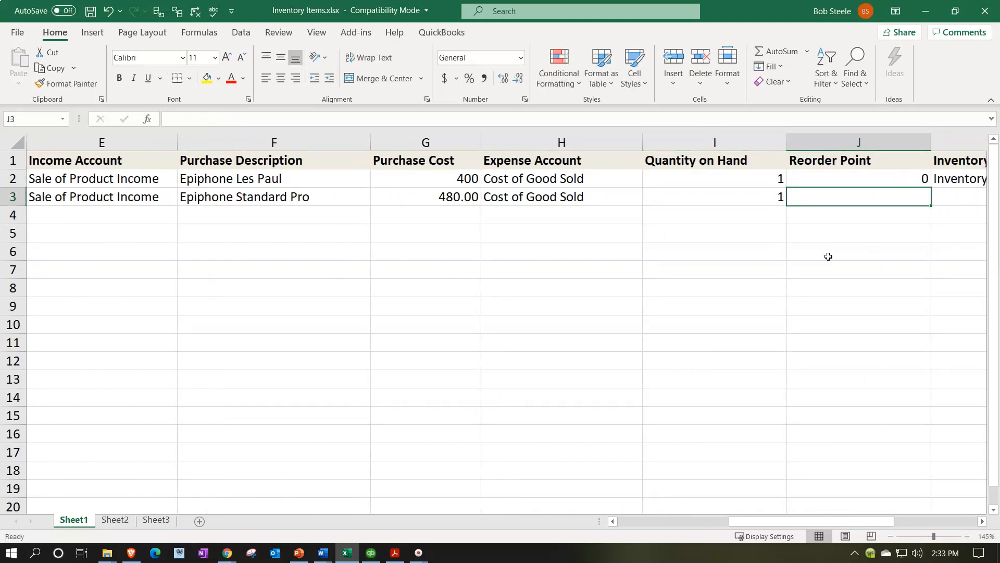
{"action": "type", "text": "0"}
Step: Copy Inventory into the second item's Inventory Asset Account
{"action": "key", "text": "Right"}
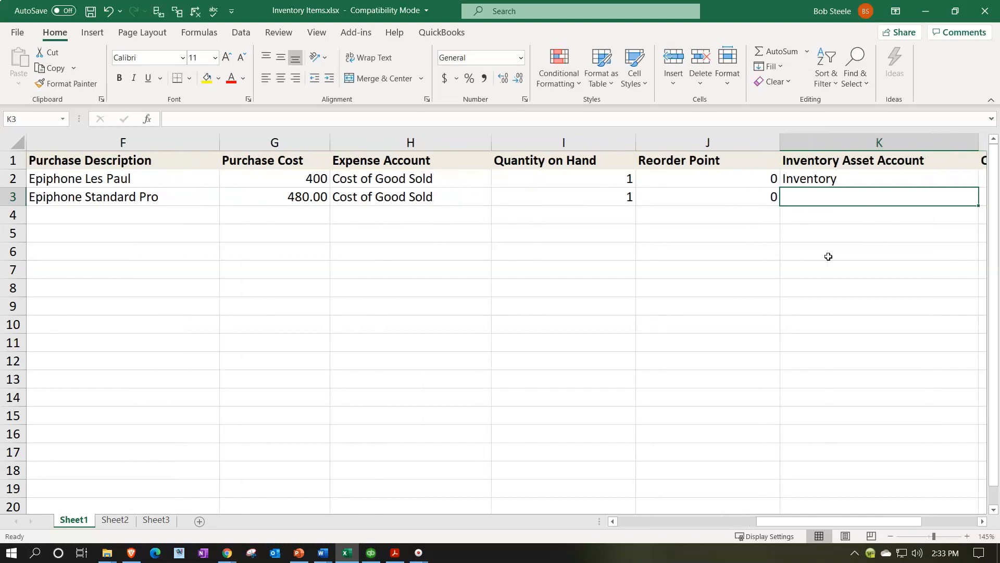
{"action": "key", "text": "Up"}
{"action": "key", "text": "ctrl+c"}
{"action": "key", "text": "Down"}
{"action": "key", "text": "ctrl+v"}
Step: Enter 1 as the second item's Quantity as-of Date
{"action": "key", "text": "Right"}
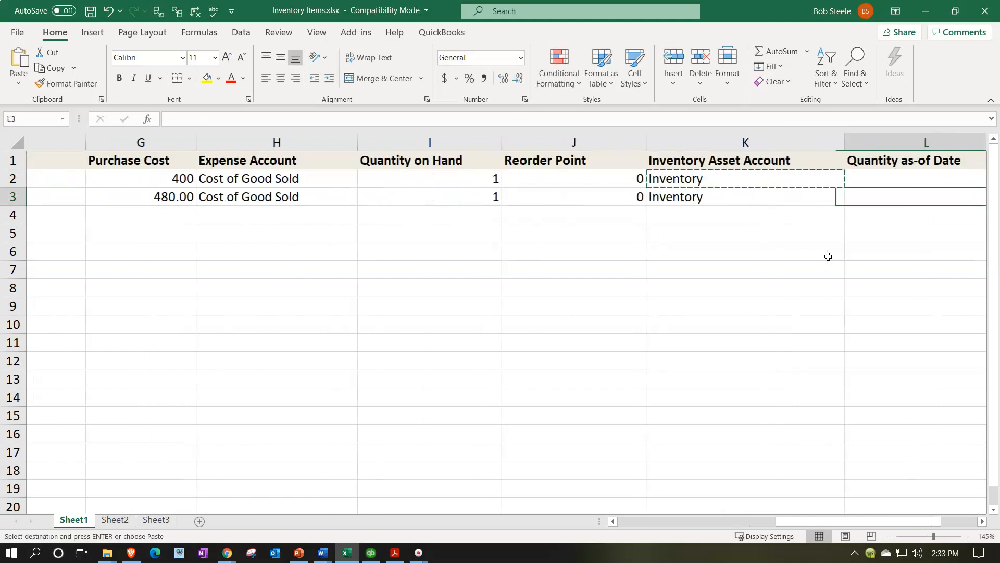
{"action": "key", "text": "Right"}
{"action": "key", "text": "Left"}
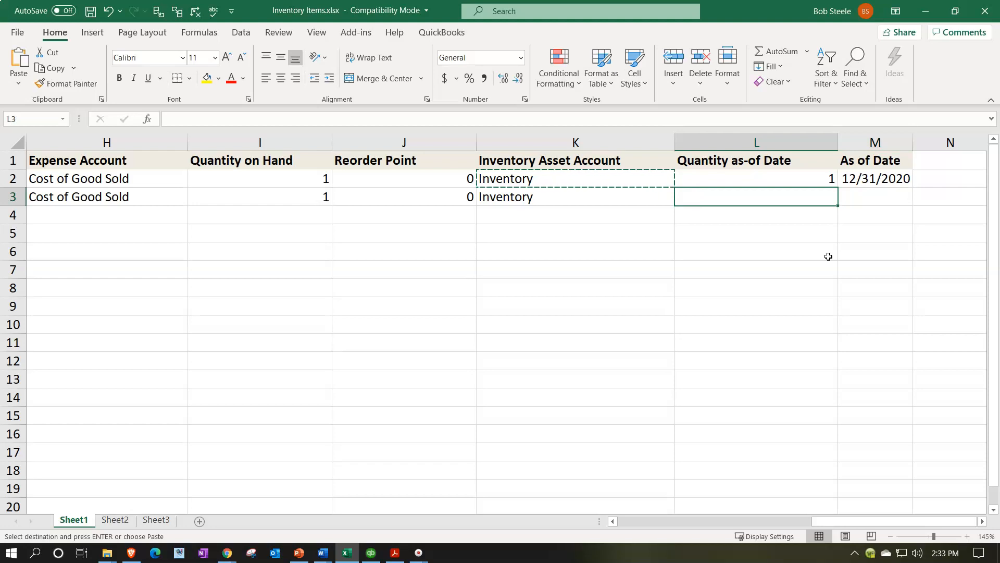
{"action": "type", "text": "1"}
{"action": "key", "text": "Right"}
Step: Copy the 12/31/2020 As of Date down to the second item
{"action": "key", "text": "Up"}
{"action": "key", "text": "ctrl+c"}
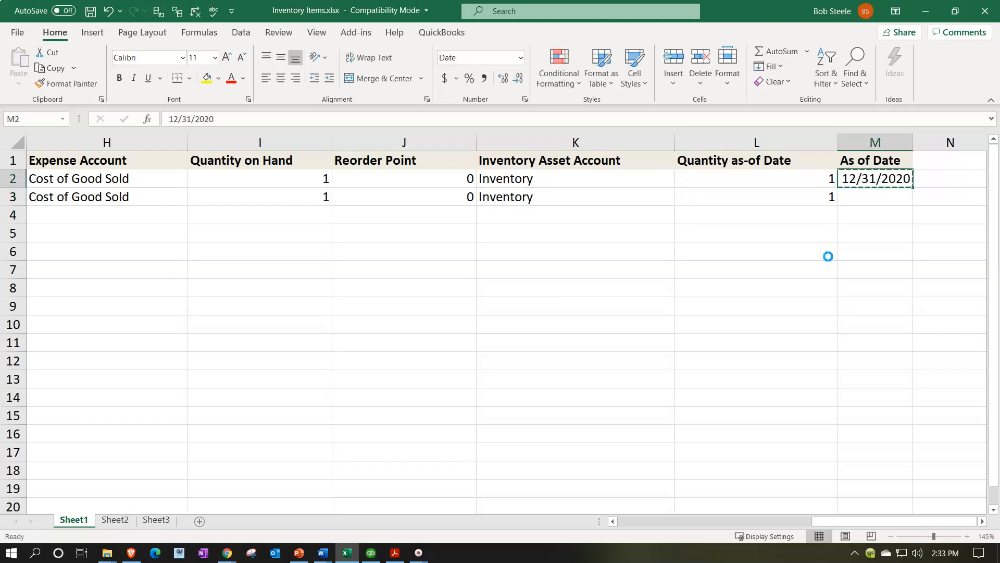
{"action": "key", "text": "Down"}
{"action": "key", "text": "ctrl+v"}
{"action": "key", "text": "Down"}
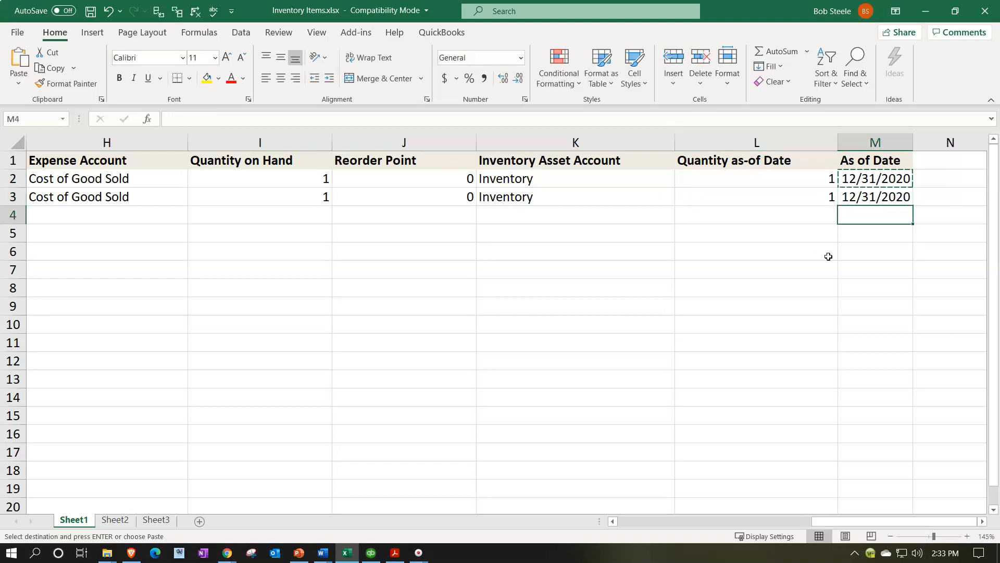
Step: Start a third item row named EPR with the Sales Description Epiphone Riviera
{"action": "key", "text": "Left"}
{"action": "key", "text": "Left"}
{"action": "key", "text": "Left"}
{"action": "key", "text": "Left"}
{"action": "key", "text": "Left"}
{"action": "key", "text": "Left"}
{"action": "key", "text": "Left"}
{"action": "key", "text": "Left"}
{"action": "key", "text": "Left"}
{"action": "key", "text": "Left"}
{"action": "key", "text": "Left"}
{"action": "key", "text": "Left"}
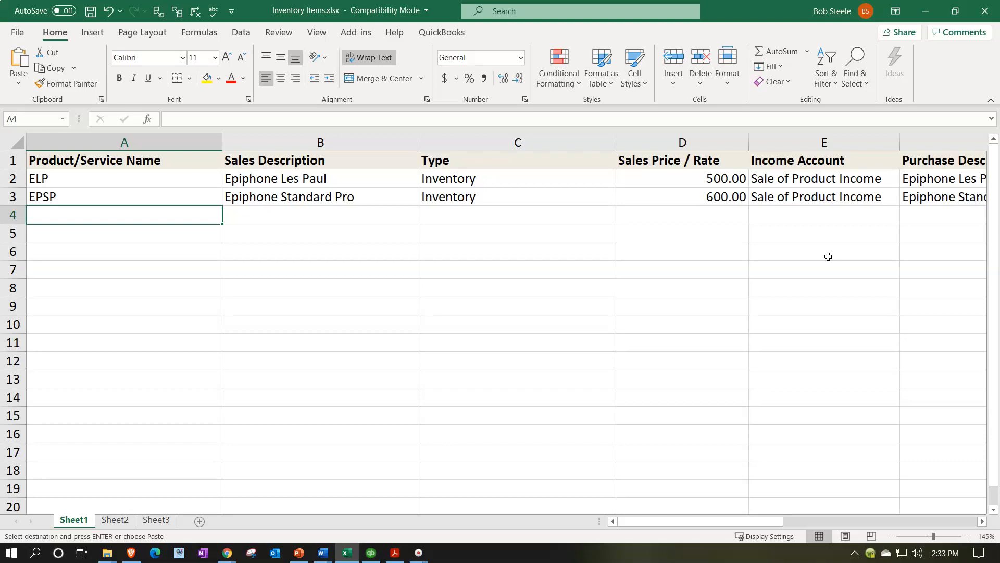
{"action": "type", "text": "EPR"}
{"action": "key", "text": "Tab"}
{"action": "type", "text": "Epiph"}
{"action": "key", "text": "BackSpace"}
{"action": "type", "text": "ipho"}
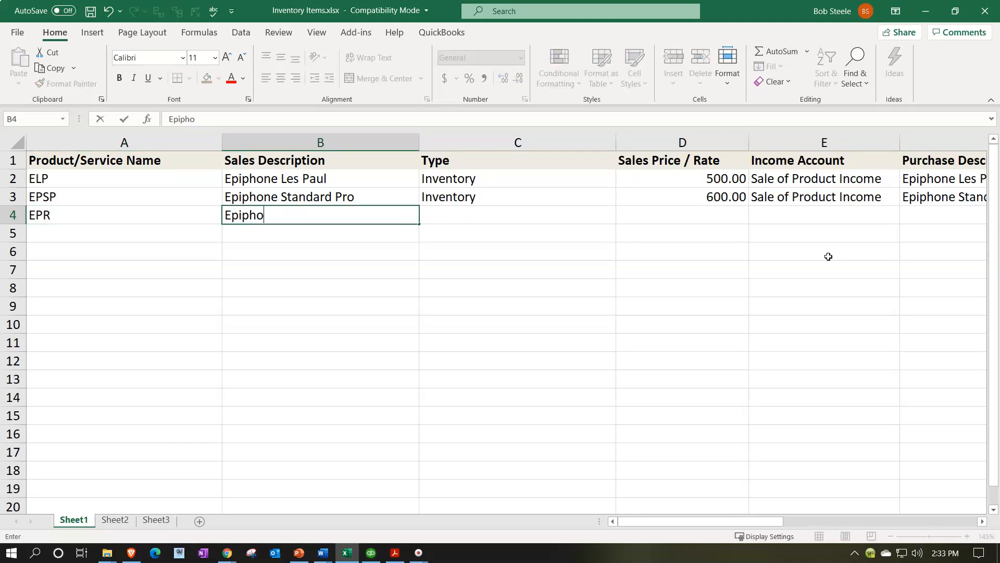
{"action": "type", "text": "ne Riviear"}
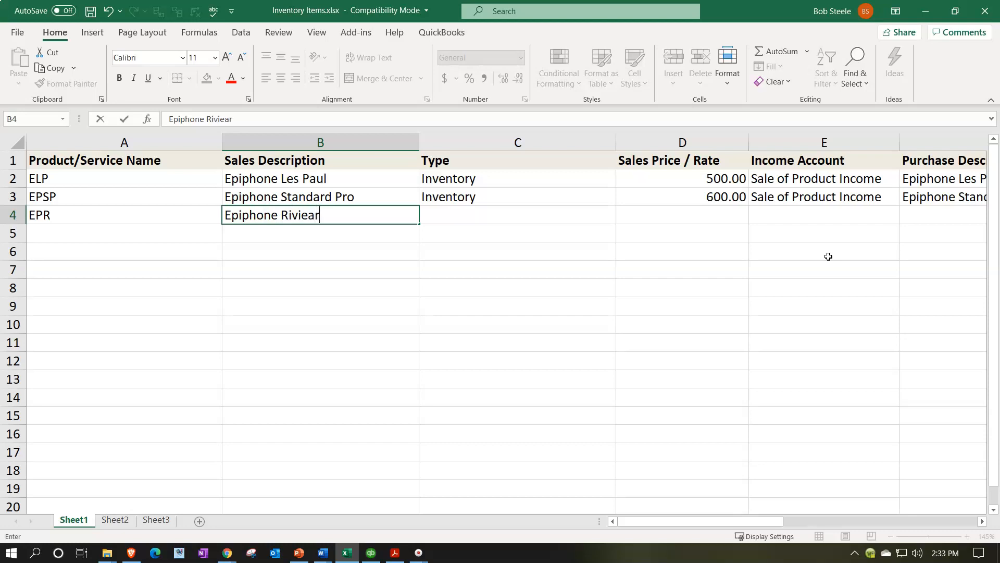
{"action": "key", "text": "BackSpace"}
{"action": "key", "text": "BackSpace"}
{"action": "key", "text": "Return"}
Step: Copy the third item's sales description into its Purchase Description
{"action": "key", "text": "Up"}
{"action": "key", "text": "Right"}
{"action": "key", "text": "ctrl+c"}
{"action": "key", "text": "Right"}
{"action": "key", "text": "Right"}
{"action": "key", "text": "Right"}
{"action": "key", "text": "Right"}
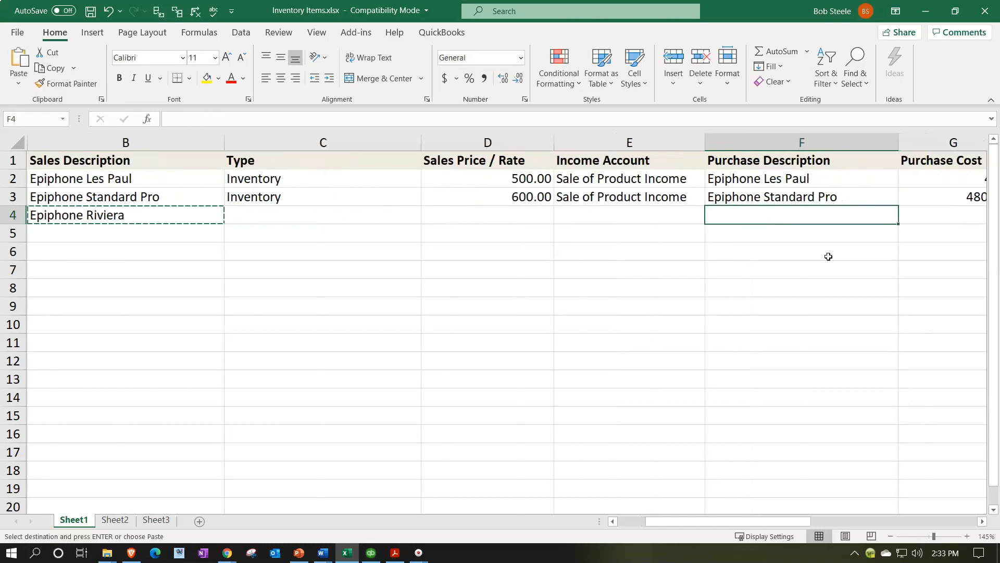
{"action": "key", "text": "ctrl+v"}
Step: Copy the Inventory type from the second item to the third item's Type
{"action": "key", "text": "Left"}
{"action": "key", "text": "Left"}
{"action": "key", "text": "Left"}
{"action": "key", "text": "Left"}
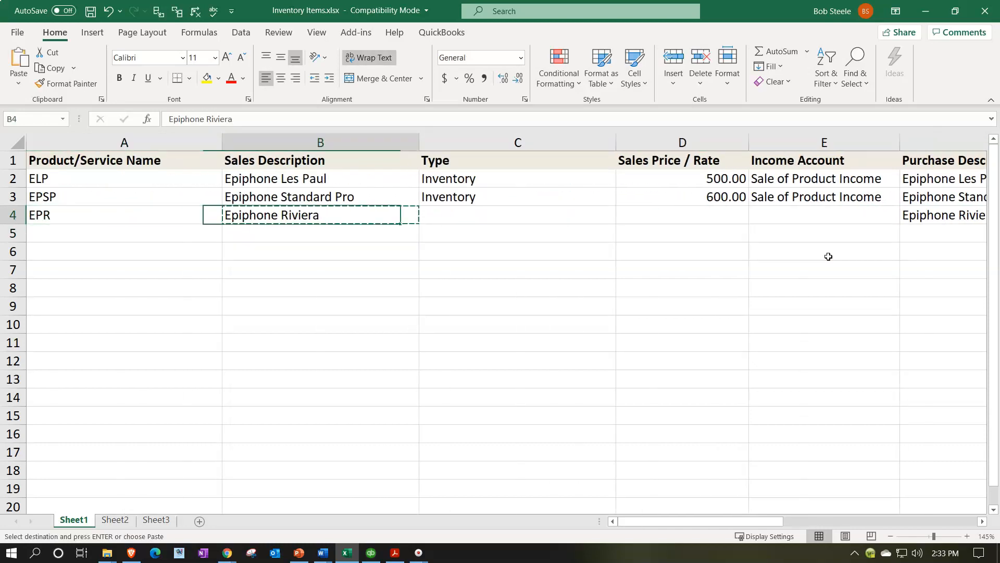
{"action": "key", "text": "Up"}
{"action": "key", "text": "Right"}
{"action": "key", "text": "ctrl+c"}
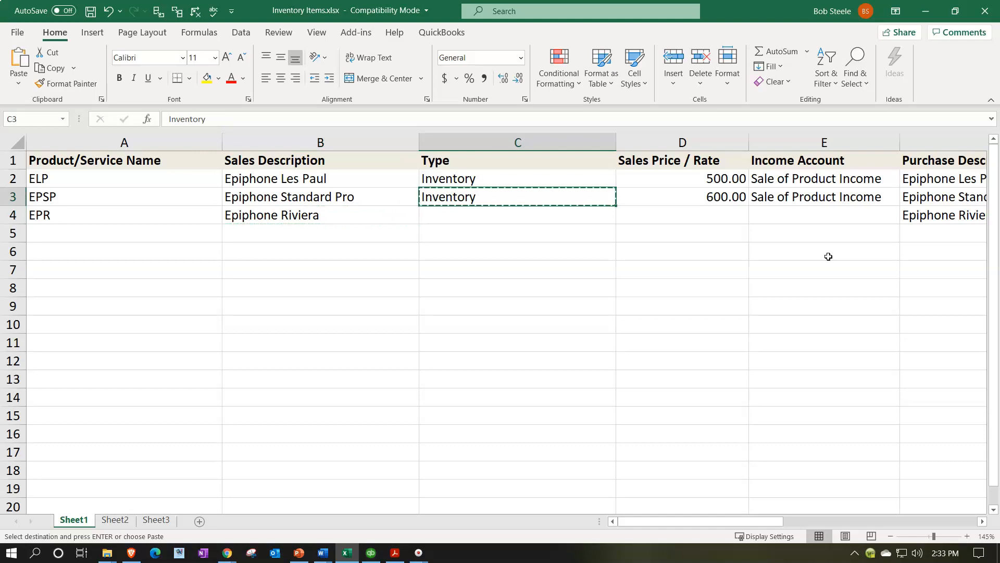
{"action": "key", "text": "Down"}
{"action": "key", "text": "ctrl+v"}
{"action": "key", "text": "Right"}
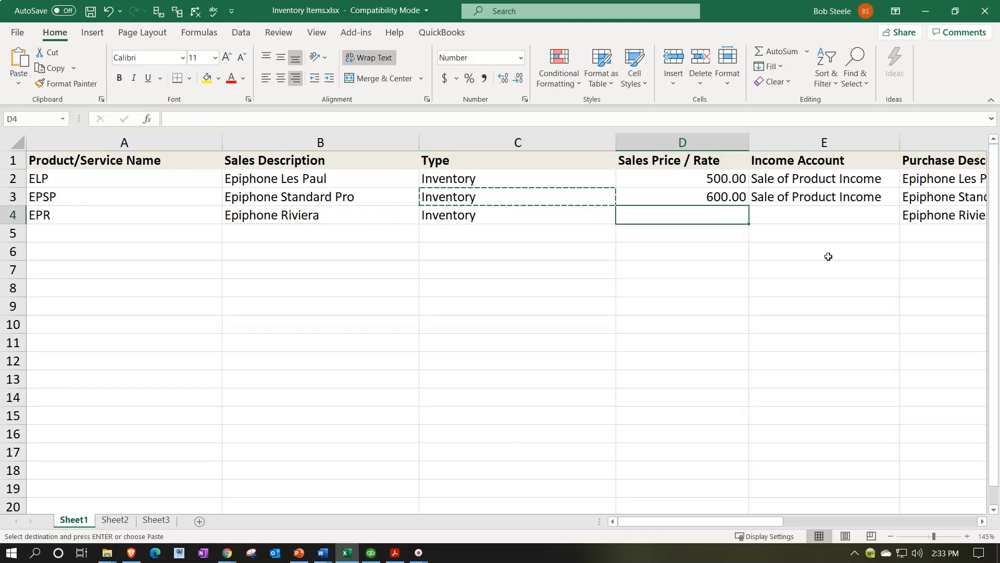
Step: Set the third item's Sales Price / Rate to 550 and copy Sale of Product Income into its Income Account
{"action": "type", "text": "550"}
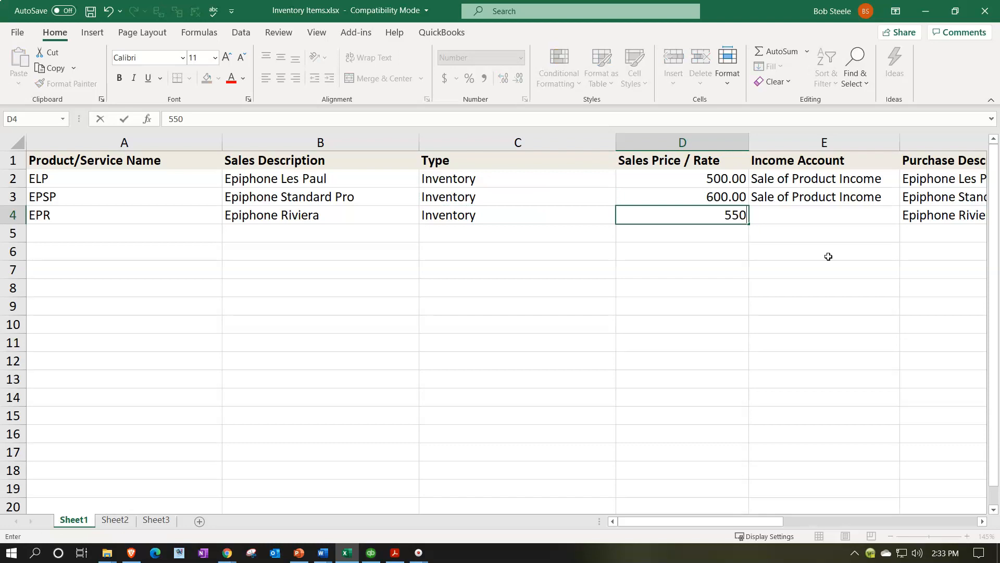
{"action": "key", "text": "Tab"}
{"action": "key", "text": "Up"}
{"action": "key", "text": "ctrl+c"}
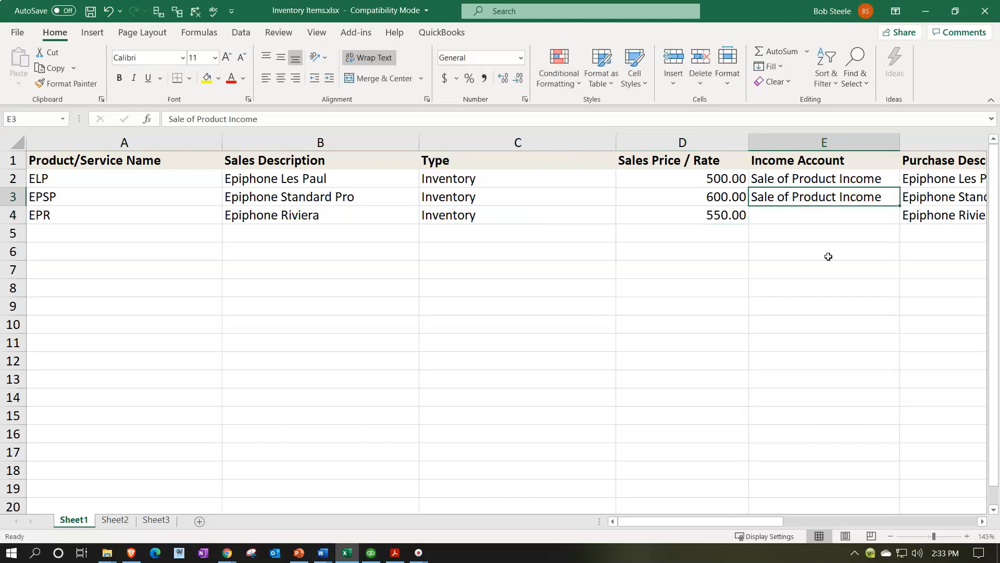
{"action": "key", "text": "Down"}
{"action": "key", "text": "ctrl+v"}
Step: Enter 440 as the third item's Purchase Cost
{"action": "key", "text": "Right"}
{"action": "key", "text": "Right"}
{"action": "key", "text": "Right"}
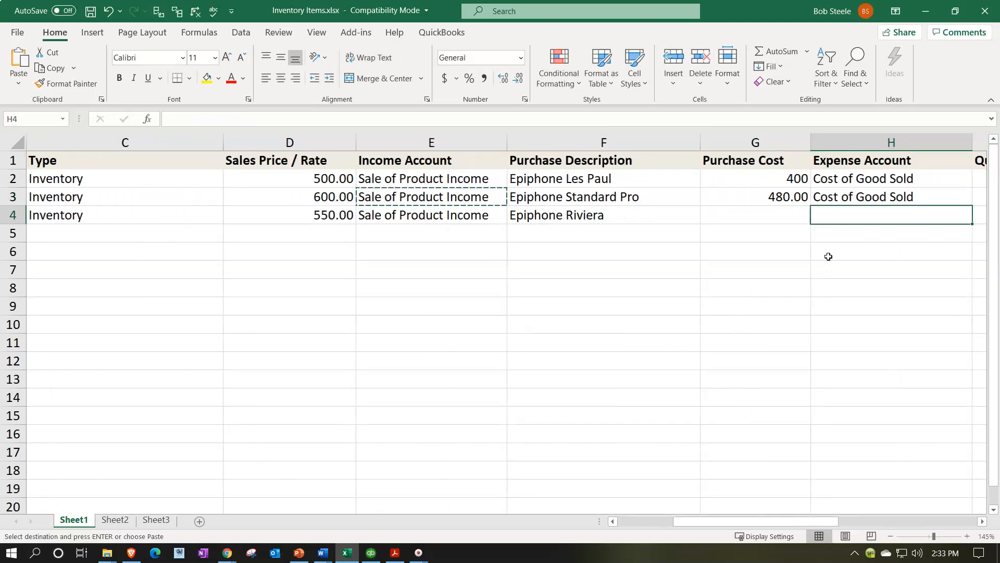
{"action": "key", "text": "Left"}
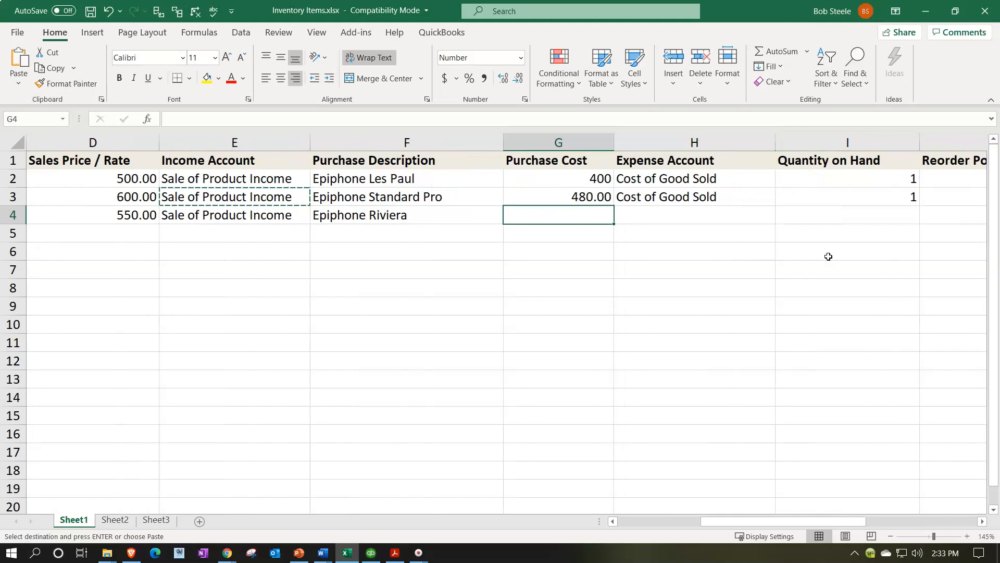
{"action": "type", "text": "44"}
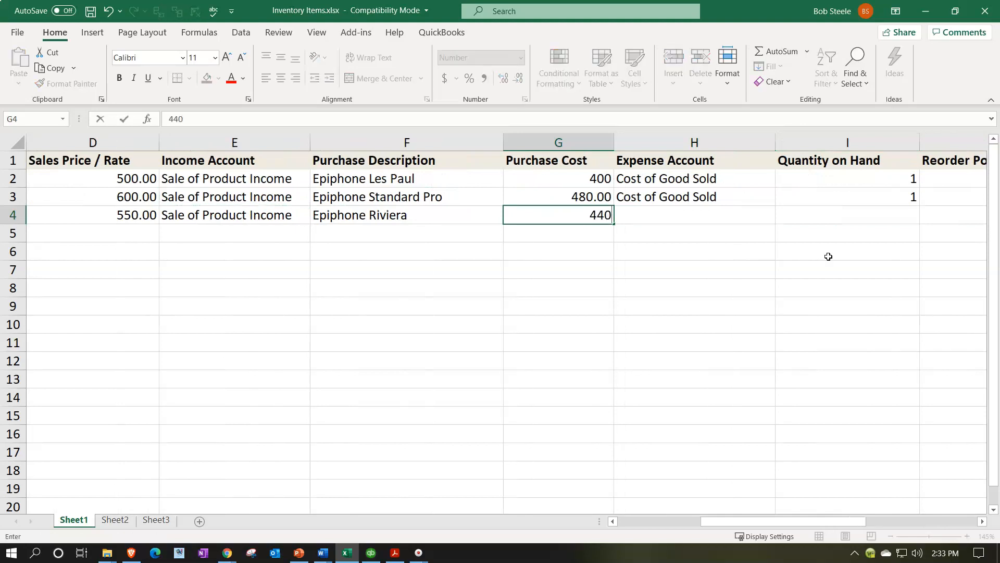
{"action": "type", "text": "00"}
Step: Copy Cost of Good Sold into the third item's Expense Account
{"action": "key", "text": "Right"}
{"action": "key", "text": "Up"}
{"action": "key", "text": "ctrl+c"}
{"action": "key", "text": "Down"}
{"action": "key", "text": "ctrl+v"}
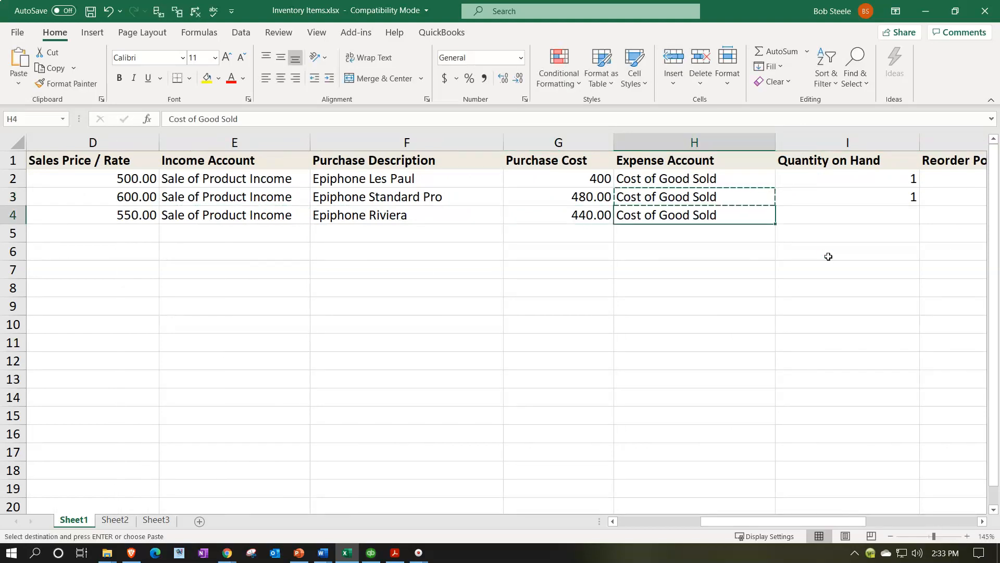
Step: Set the third item's Quantity on Hand to 1 and Reorder Point to 0
{"action": "key", "text": "Right"}
{"action": "key", "text": "Up"}
{"action": "key", "text": "Down"}
{"action": "type", "text": "1"}
{"action": "key", "text": "Right"}
{"action": "key", "text": "Right"}
{"action": "key", "text": "Left"}
{"action": "type", "text": "0"}
Step: Copy the As of Date values of the first two items into their Quantity as-of Date cells
{"action": "key", "text": "Right"}
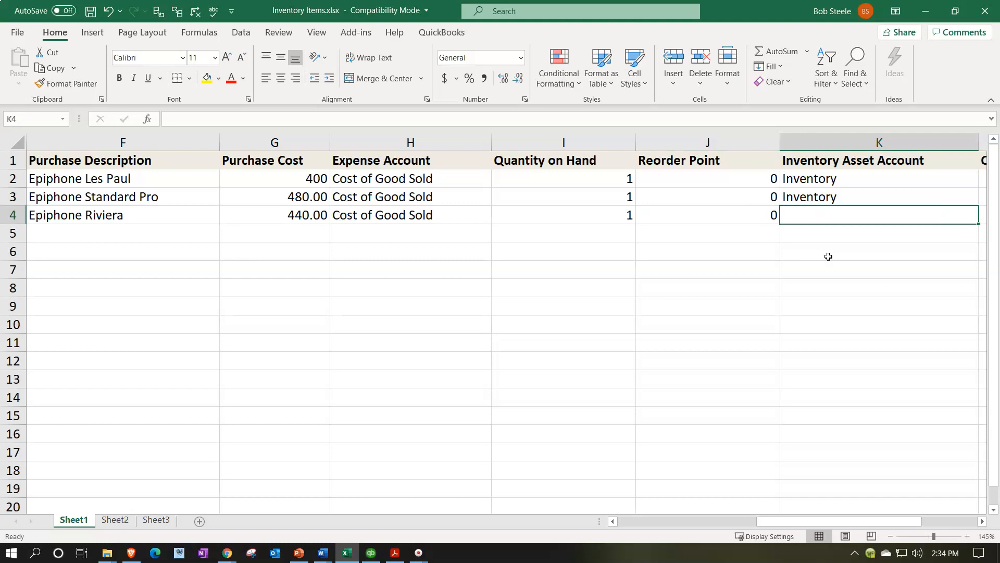
Step: Copy Inventory into the third item's Inventory Asset Account
{"action": "key", "text": "Up"}
{"action": "key", "text": "ctrl+c"}
{"action": "key", "text": "Down"}
{"action": "key", "text": "ctrl+v"}
{"action": "key", "text": "Right"}
{"action": "key", "text": "Right"}
{"action": "key", "text": "Left"}
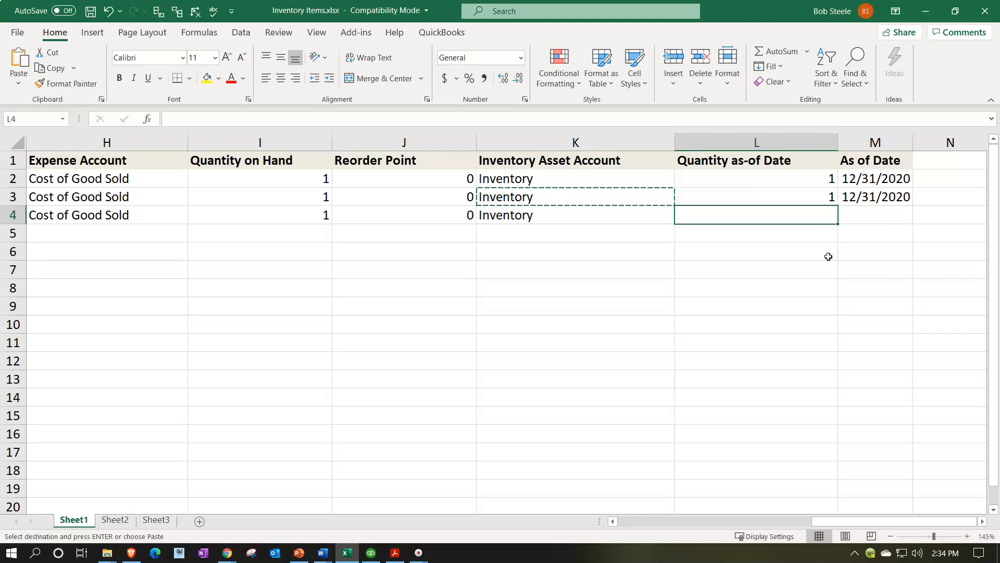
{"action": "left_click", "coordinate": [876, 143]}
{"action": "left_click_drag", "start_coordinate": [869, 183], "coordinate": [868, 195]}
{"action": "key", "text": "ctrl+c"}
{"action": "left_click", "coordinate": [810, 181]}
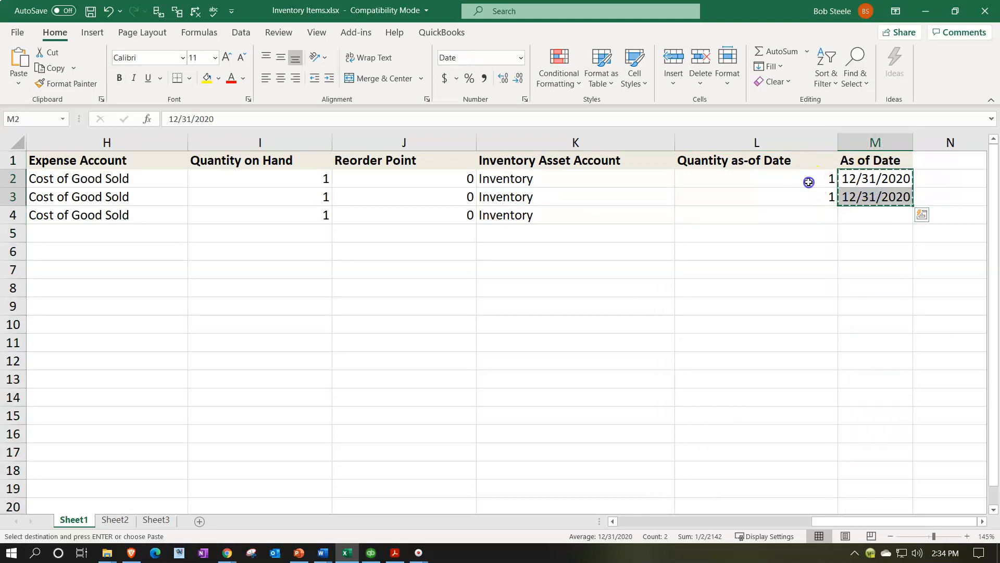
{"action": "key", "text": "ctrl+v"}
Step: Delete the As of Date column
{"action": "left_click", "coordinate": [880, 136]}
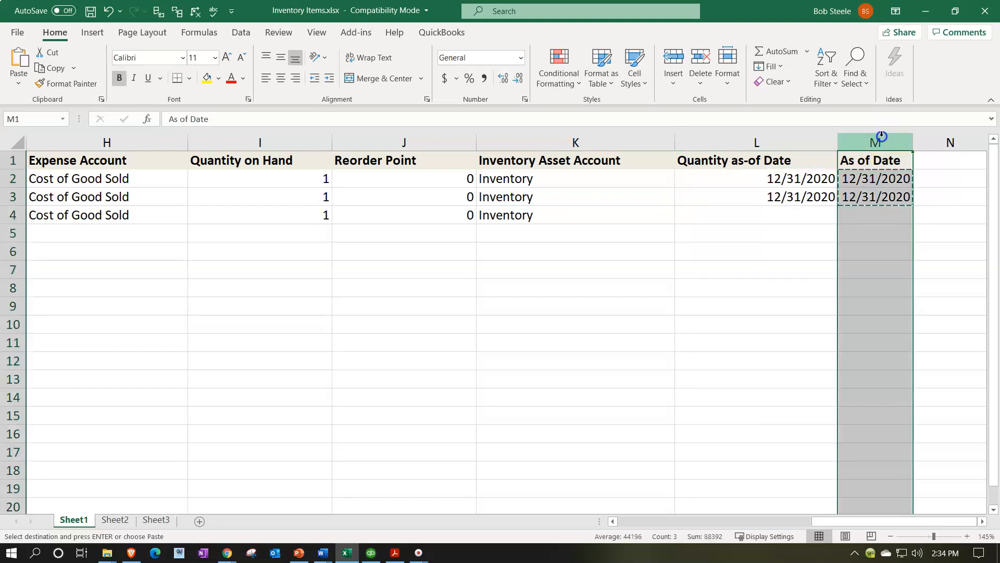
{"action": "right_click", "coordinate": [887, 275]}
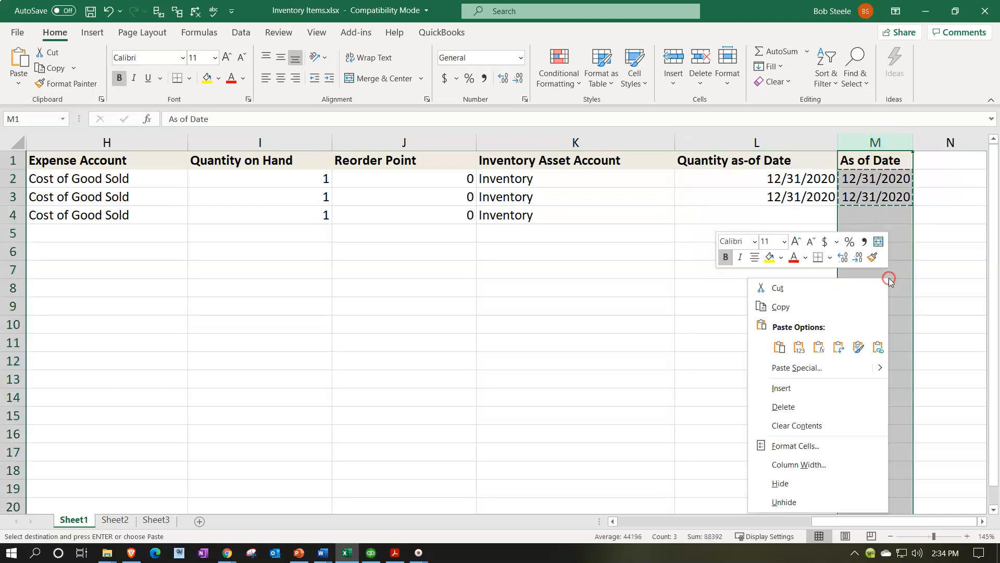
{"action": "left_click", "coordinate": [835, 405]}
{"action": "left_click", "coordinate": [862, 244]}
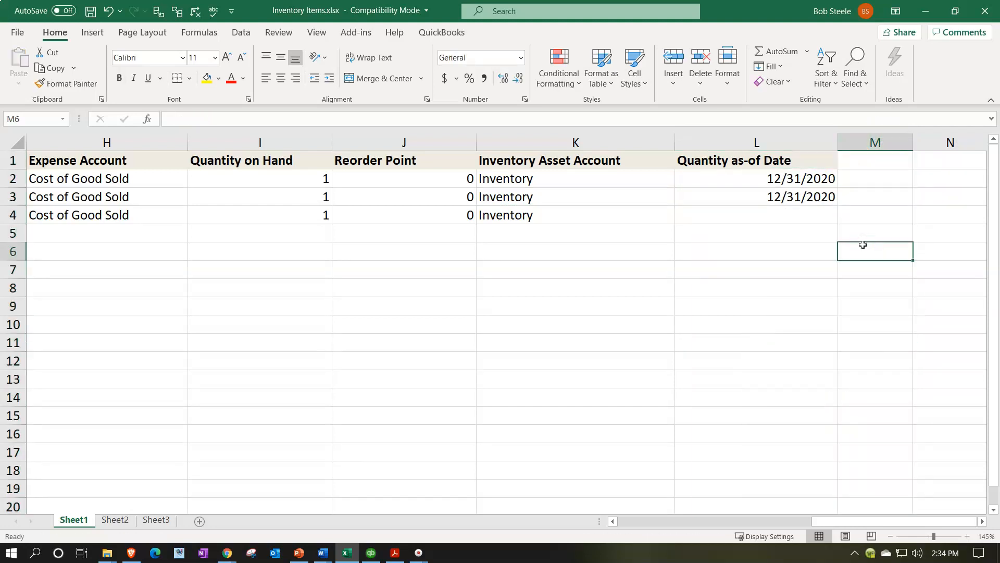
Step: Enter EPSH as the fourth item's Product/Service Name
{"action": "key", "text": "Left"}
{"action": "key", "text": "Left"}
{"action": "key", "text": "Home"}
{"action": "key", "text": "Up"}
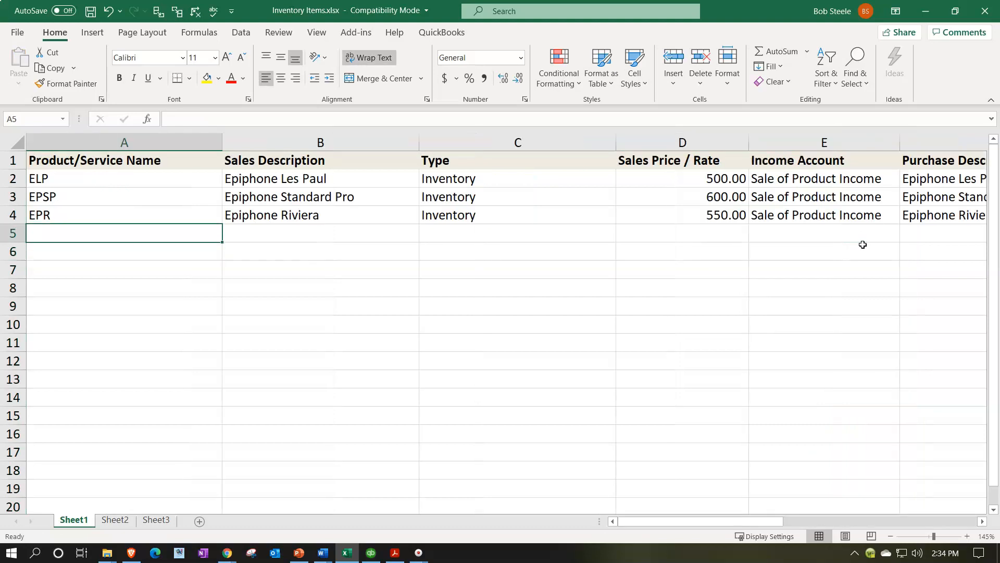
{"action": "type", "text": "E"}
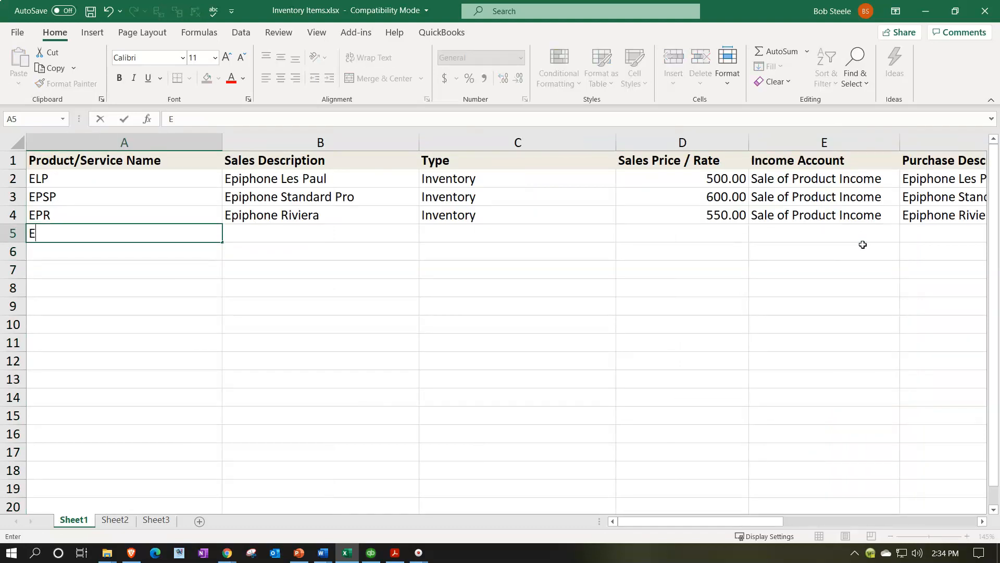
{"action": "type", "text": "PSH"}
{"action": "key", "text": "Tab"}
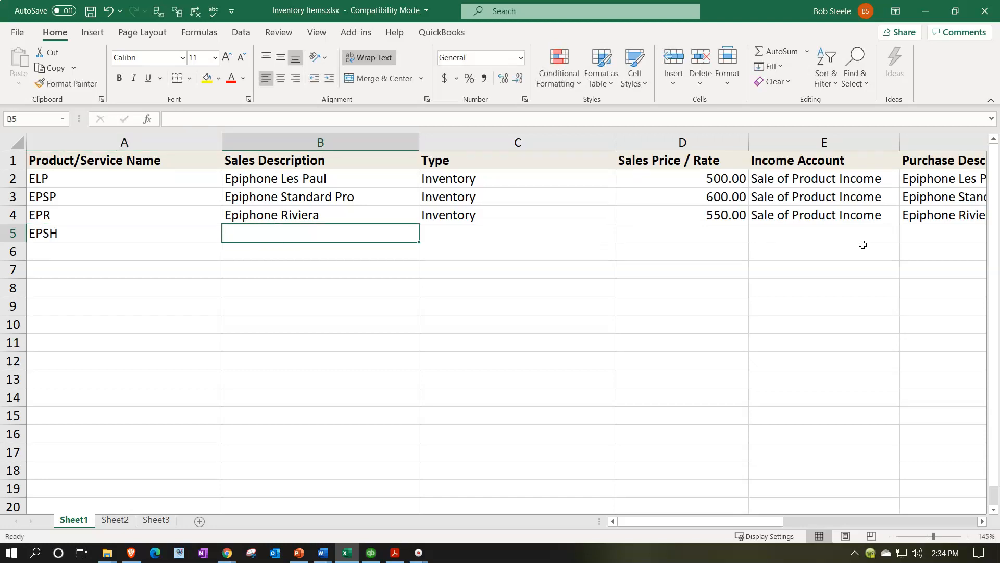
Step: Enter Epiphone Semi-Hollow Body as the fourth item's Sales Description
{"action": "type", "text": "Epiphone S"}
{"action": "key", "text": "Delete"}
{"action": "type", "text": "emi-Hollow Bod"}
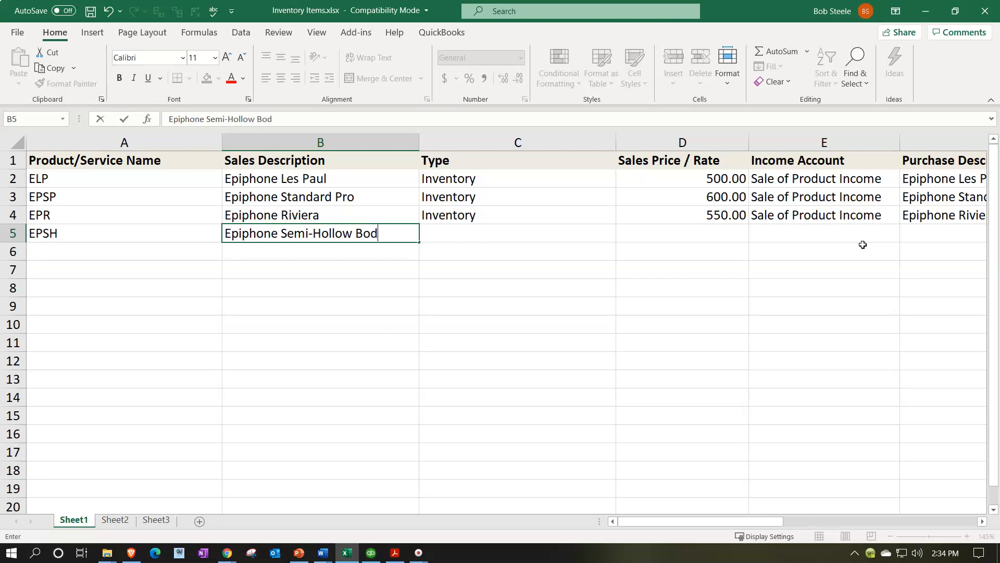
{"action": "key", "text": "Return"}
Step: Copy the fourth item's sales description into its Purchase Description
{"action": "key", "text": "Up"}
{"action": "key", "text": "Right"}
{"action": "key", "text": "ctrl+c"}
{"action": "key", "text": "Right"}
{"action": "key", "text": "Right"}
{"action": "key", "text": "Right"}
{"action": "key", "text": "Right"}
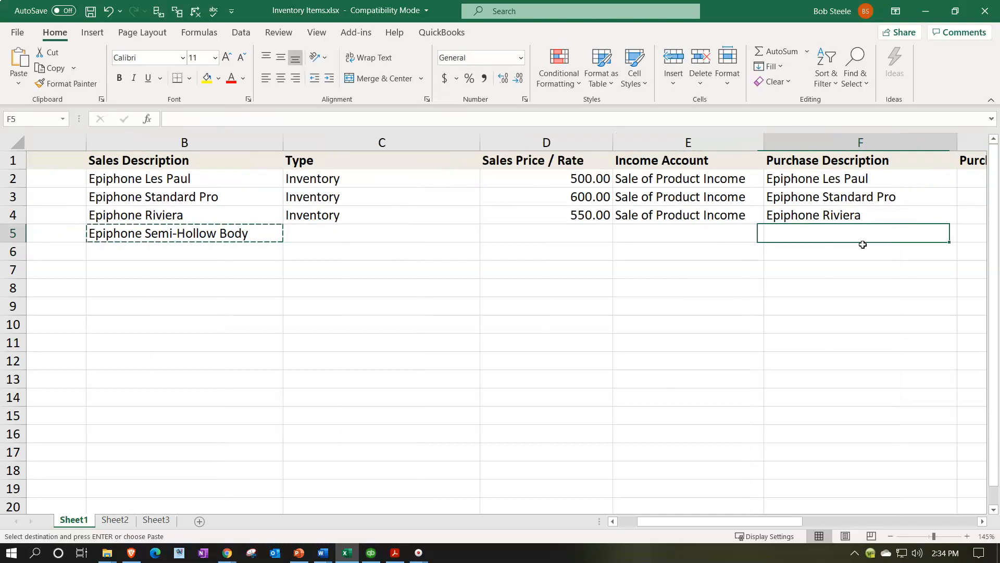
{"action": "key", "text": "ctrl+v"}
Step: Copy Inventory into the fourth item's Type
{"action": "key", "text": "Left"}
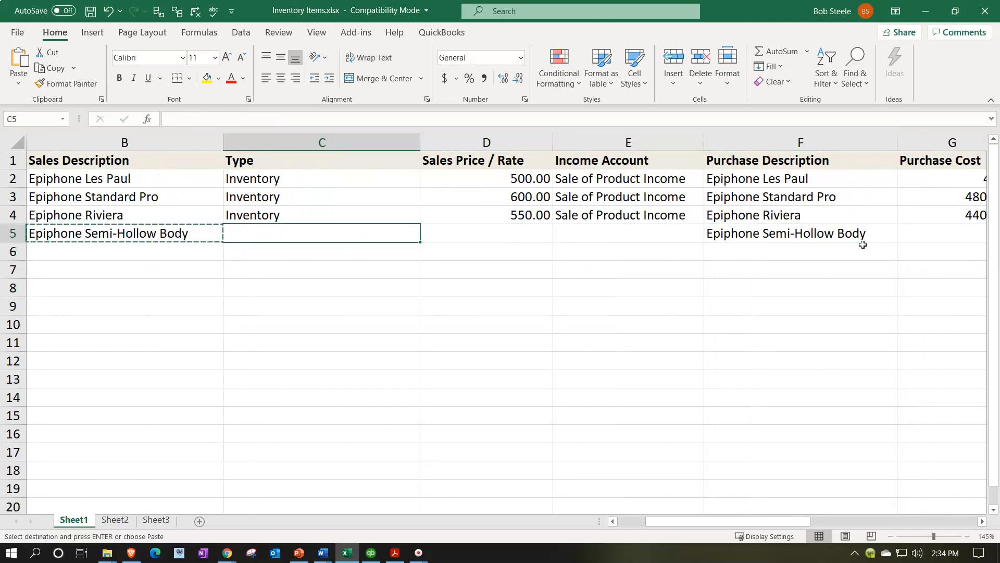
{"action": "key", "text": "Up"}
{"action": "key", "text": "ctrl+c"}
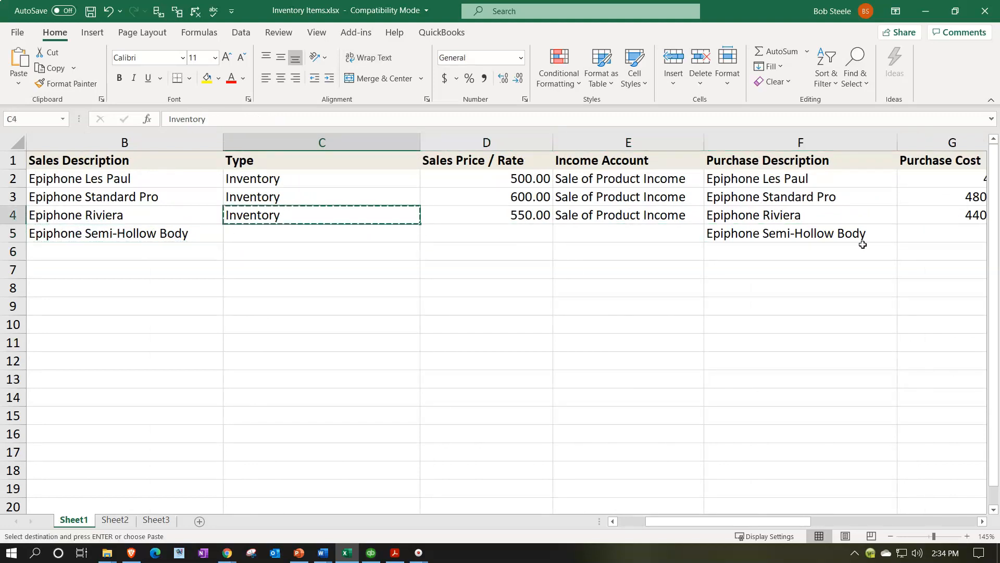
{"action": "key", "text": "Down"}
{"action": "key", "text": "ctrl+v"}
Step: Set the fourth item's Sales Price / Rate to 400
{"action": "key", "text": "Right"}
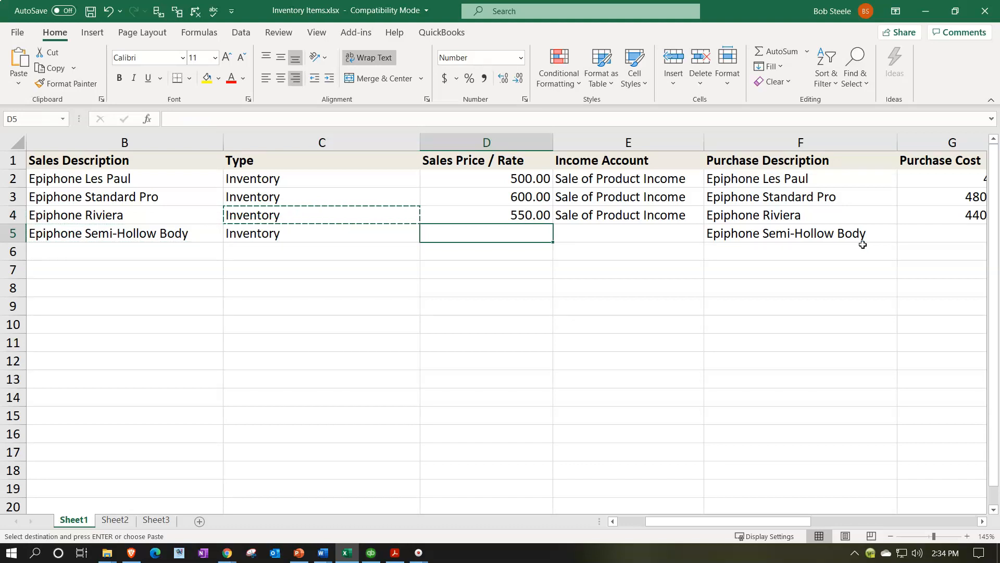
{"action": "type", "text": "400"}
{"action": "key", "text": "Tab"}
Step: Copy Sale of Product Income into the fourth item's Income Account
{"action": "type", "text": "`"}
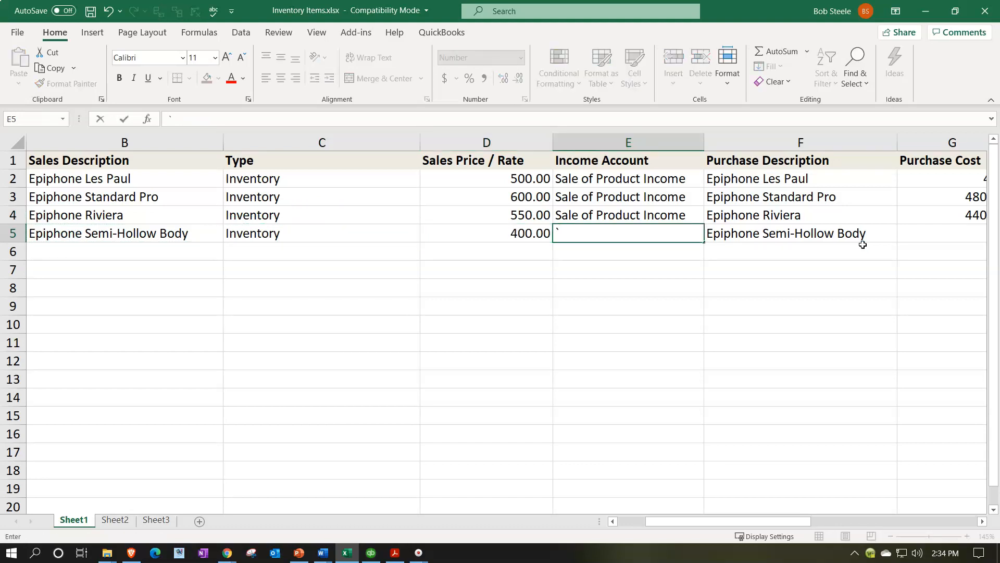
{"action": "key", "text": "Up"}
{"action": "key", "text": "ctrl+c"}
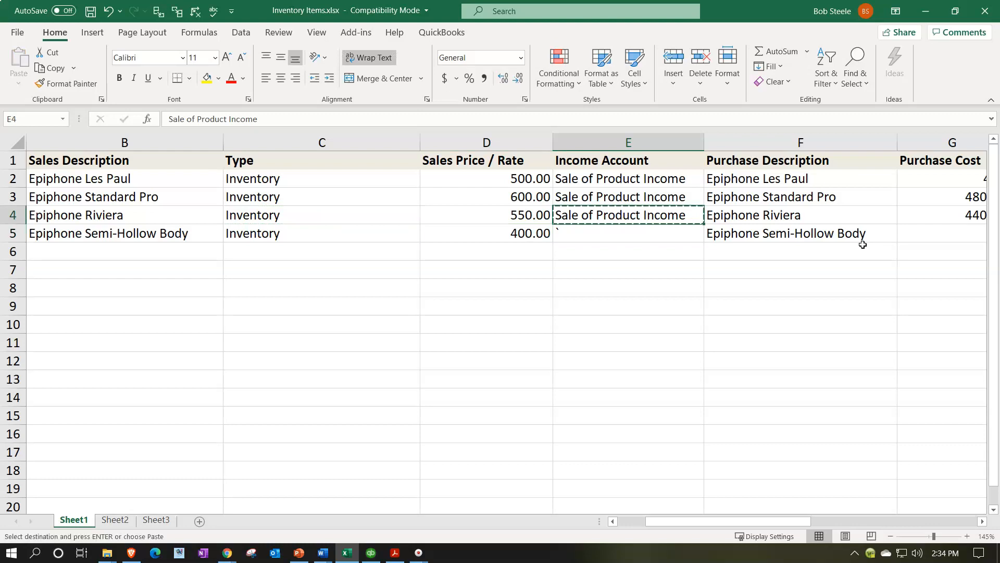
{"action": "key", "text": "Down"}
{"action": "key", "text": "ctrl+v"}
Step: Set the fourth item's Purchase Cost to 320
{"action": "key", "text": "Right"}
{"action": "key", "text": "Right"}
{"action": "key", "text": "Right"}
{"action": "key", "text": "Left"}
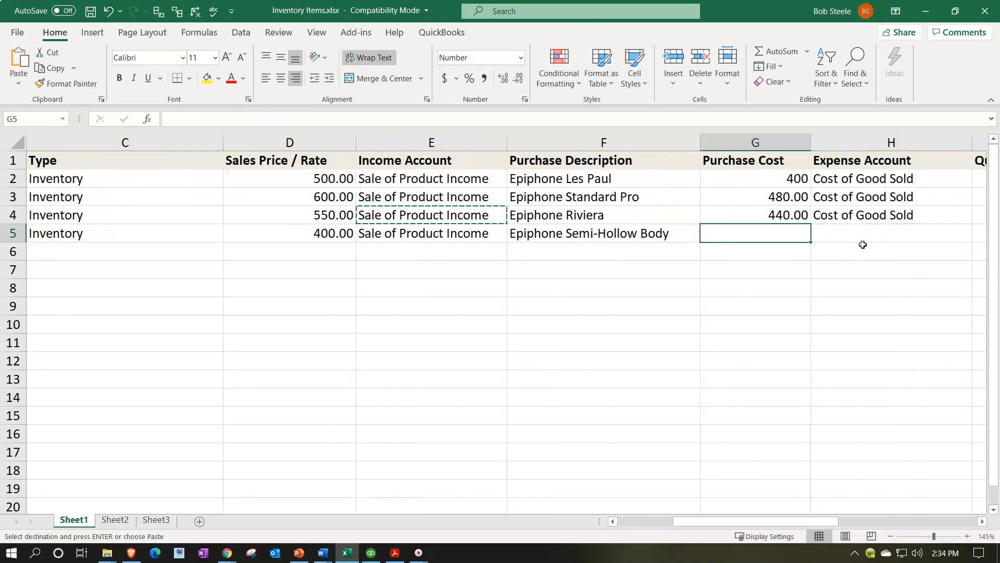
{"action": "type", "text": "320"}
{"action": "left_click", "coordinate": [863, 245]}
{"action": "key", "text": "Up"}
{"action": "key", "text": "Right"}
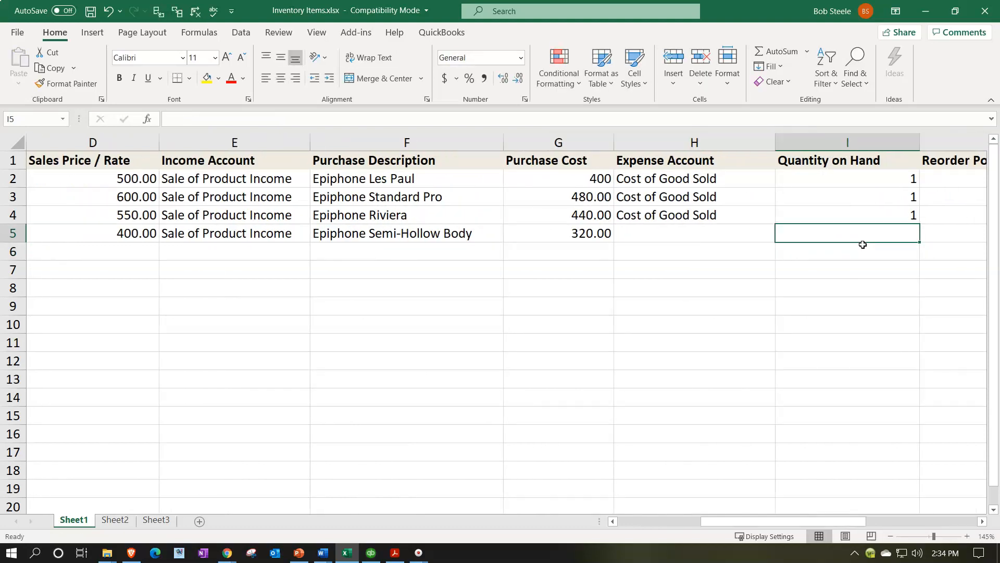
Step: Copy Cost of Good Sold into the fourth item's Expense Account
{"action": "key", "text": "Left"}
{"action": "key", "text": "Up"}
{"action": "key", "text": "ctrl+c"}
{"action": "key", "text": "Down"}
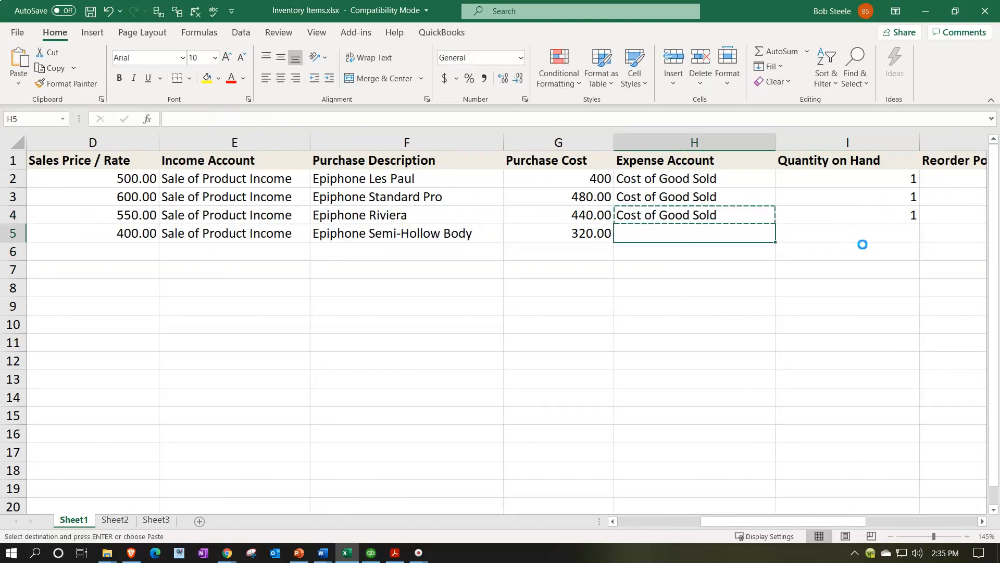
{"action": "key", "text": "ctrl+v"}
Step: Set the fourth item's Quantity on Hand to 2 and Reorder Point to 0
{"action": "key", "text": "Right"}
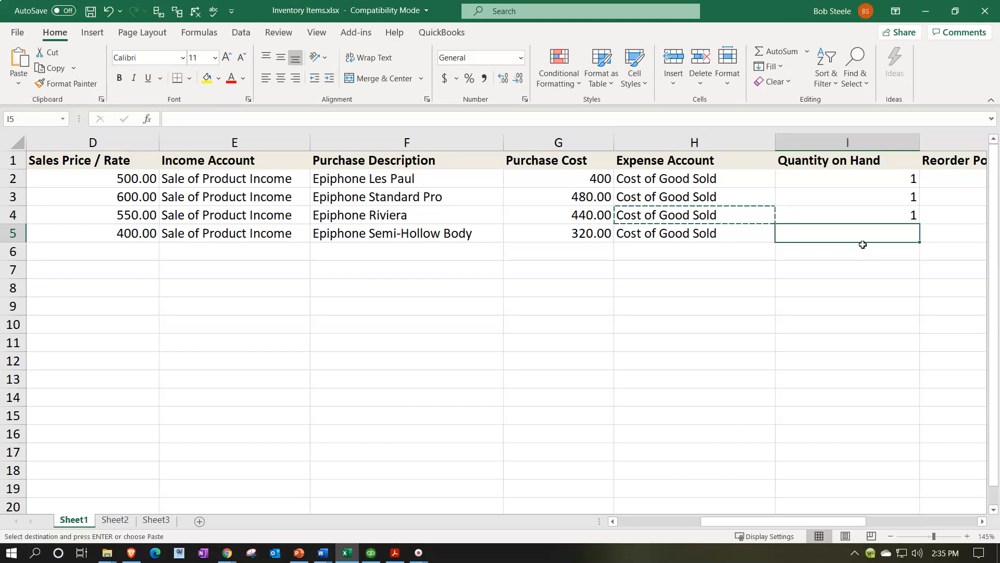
{"action": "type", "text": "2"}
{"action": "key", "text": "ctrl+Return"}
{"action": "key", "text": "Right"}
{"action": "key", "text": "Right"}
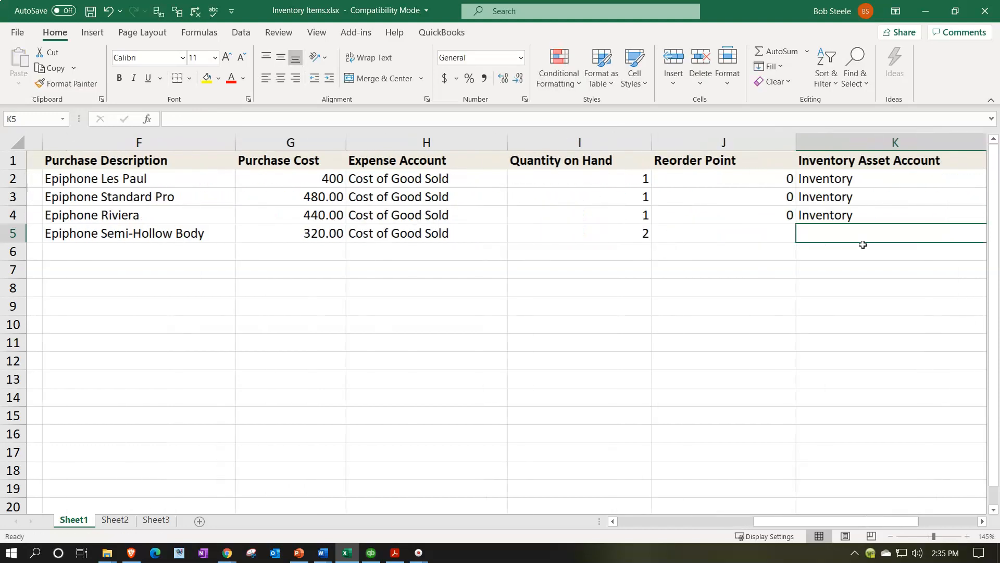
{"action": "key", "text": "Left"}
{"action": "type", "text": "0"}
{"action": "key", "text": "Return"}
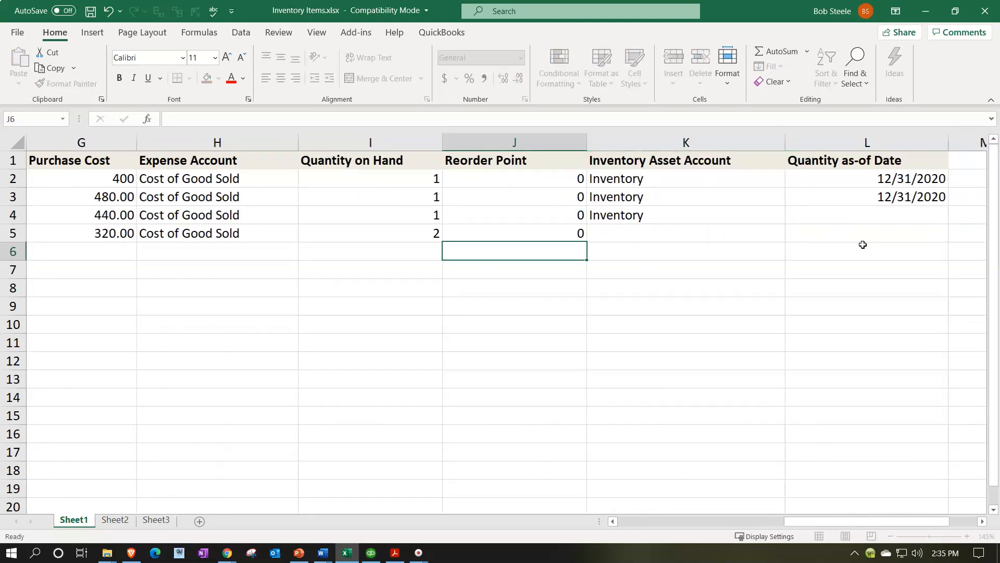
Step: Copy Inventory into the fourth item's Inventory Asset Account
{"action": "key", "text": "Right"}
{"action": "key", "text": "Up"}
{"action": "key", "text": "Up"}
{"action": "key", "text": "ctrl+c"}
{"action": "key", "text": "Down"}
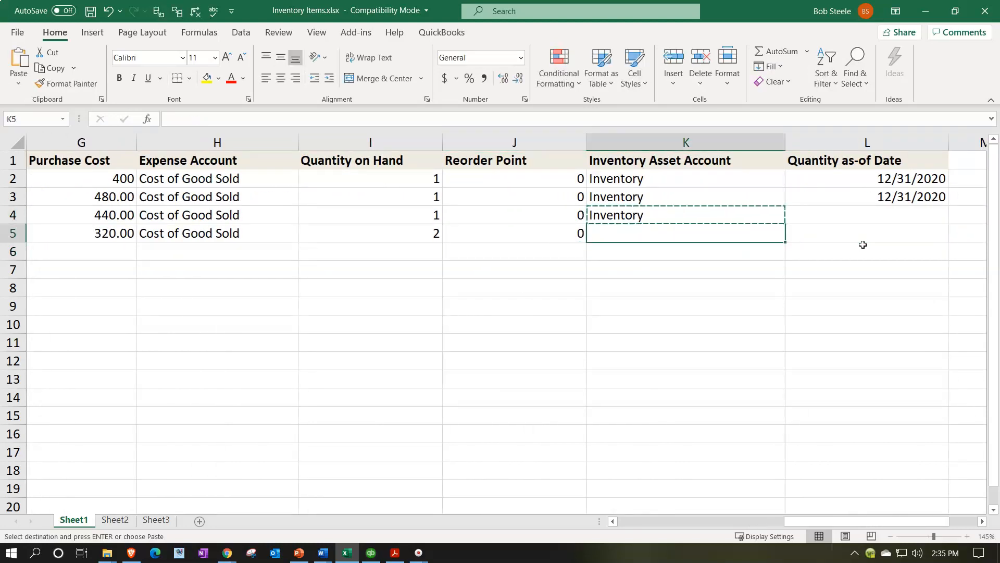
{"action": "key", "text": "ctrl+v"}
Step: Copy 12/31/2020 into the Quantity as-of Date cells of the third and fourth items
{"action": "key", "text": "Right"}
{"action": "key", "text": "Up"}
{"action": "key", "text": "Up"}
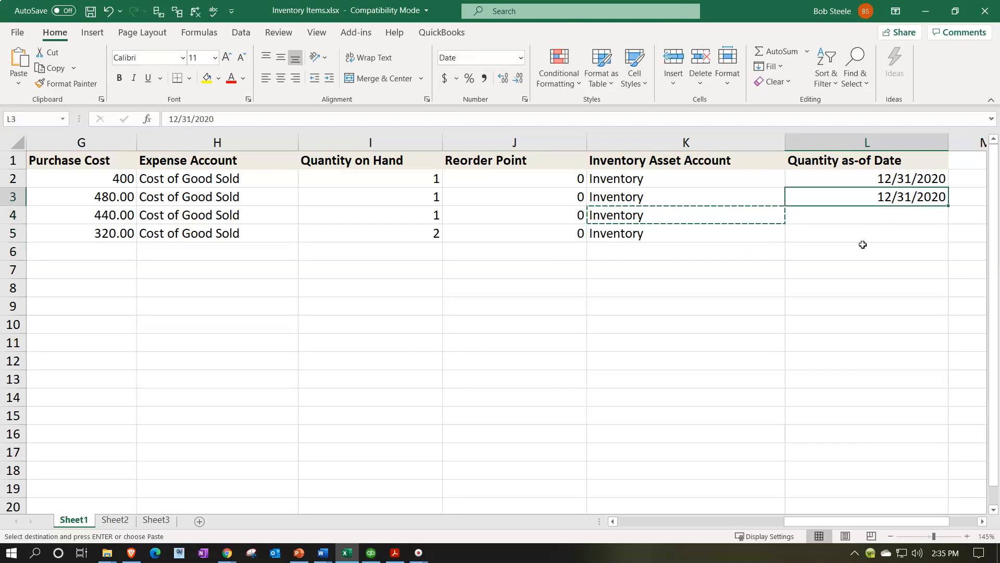
{"action": "key", "text": "ctrl+c"}
{"action": "key", "text": "Down"}
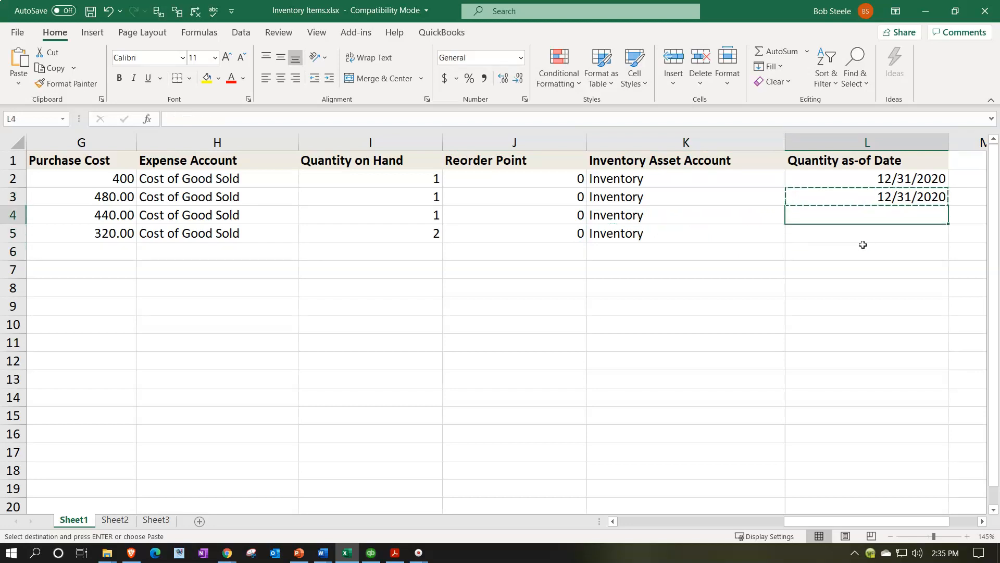
{"action": "key", "text": "shift+Down"}
{"action": "key", "text": "ctrl+v"}
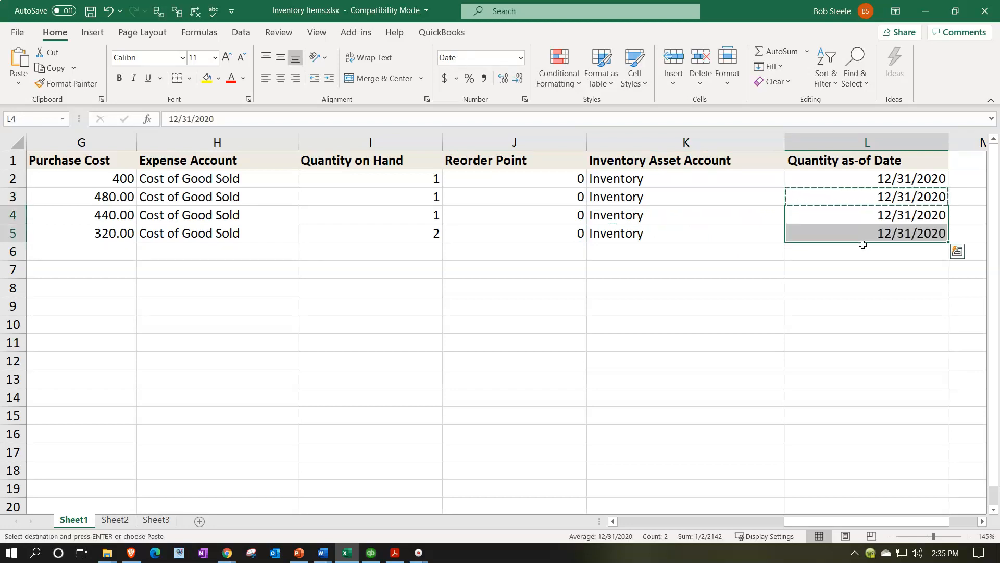
Step: Enter GIUSA as the fifth item's Product/Service Name and Gibson USA as its Sales Description
{"action": "key", "text": "Left"}
{"action": "key", "text": "Left"}
{"action": "key", "text": "Left"}
{"action": "key", "text": "Left"}
{"action": "key", "text": "Left"}
{"action": "key", "text": "Left"}
{"action": "key", "text": "Left"}
{"action": "key", "text": "Left"}
{"action": "key", "text": "Left"}
{"action": "key", "text": "Left"}
{"action": "key", "text": "Left"}
{"action": "key", "text": "Down"}
{"action": "key", "text": "Down"}
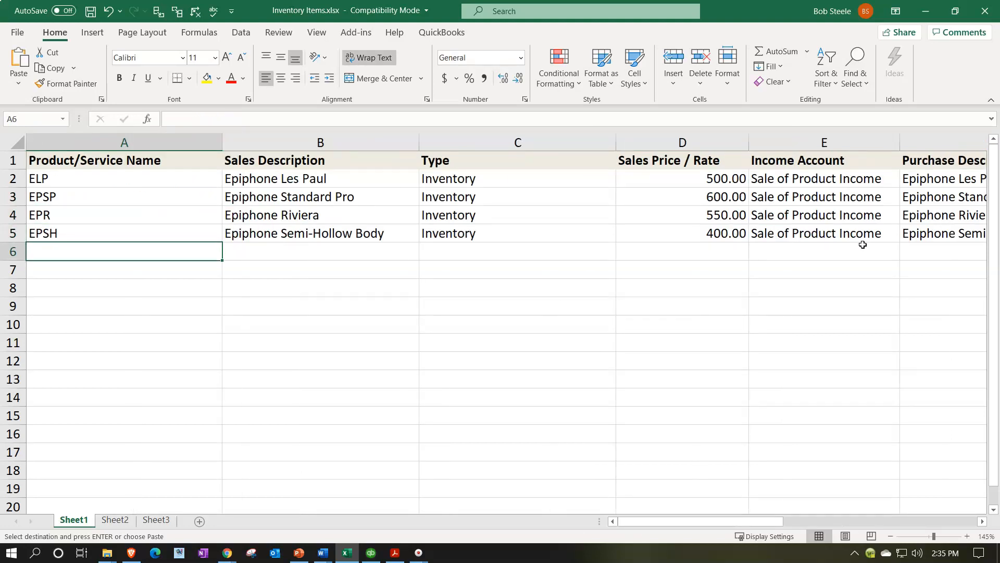
{"action": "type", "text": "Gl"}
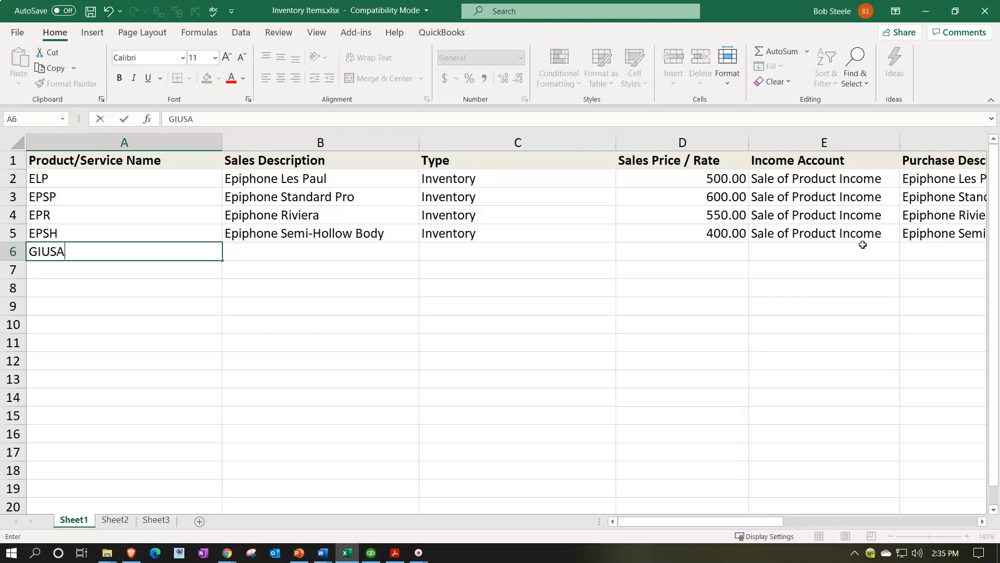
{"action": "key", "text": "Tab"}
{"action": "type", "text": "Gi"}
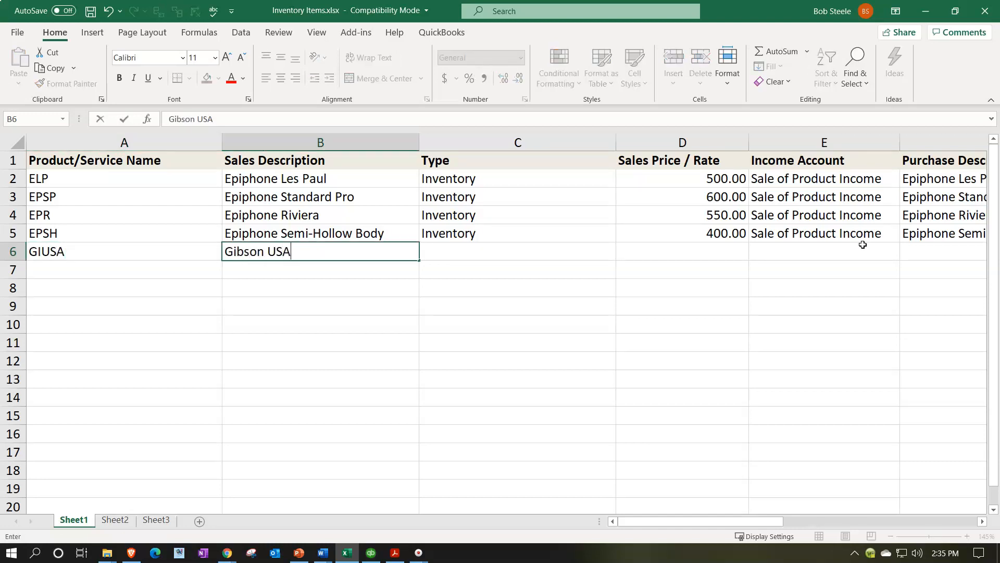
{"action": "key", "text": "Tab"}
Step: Copy Inventory into the fifth item's Type and set its Sales Price / Rate to 380
{"action": "key", "text": "Up"}
{"action": "key", "text": "ctrl+c"}
{"action": "key", "text": "Down"}
{"action": "key", "text": "ctrl+v"}
{"action": "key", "text": "Tab"}
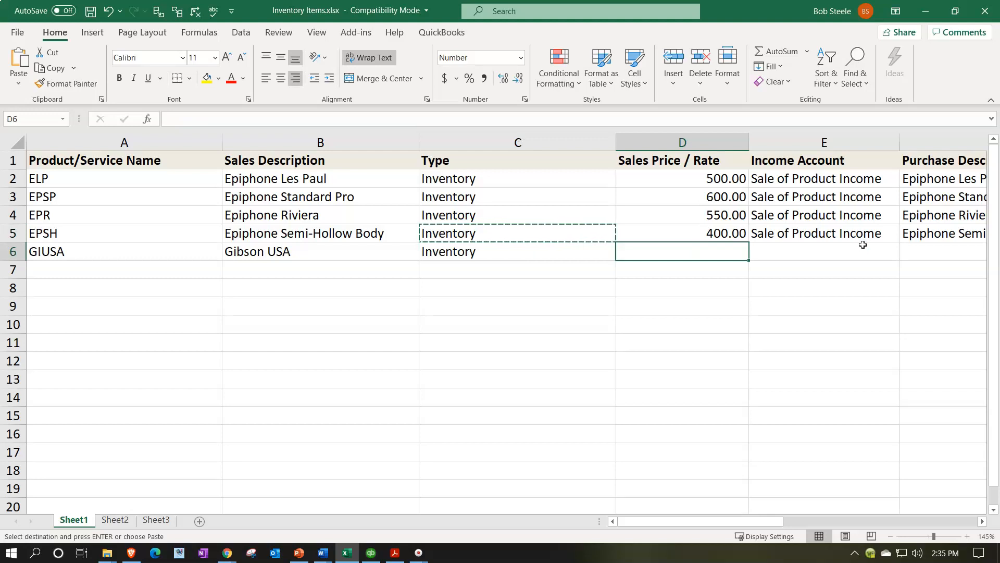
{"action": "type", "text": "380"}
{"action": "key", "text": "Tab"}
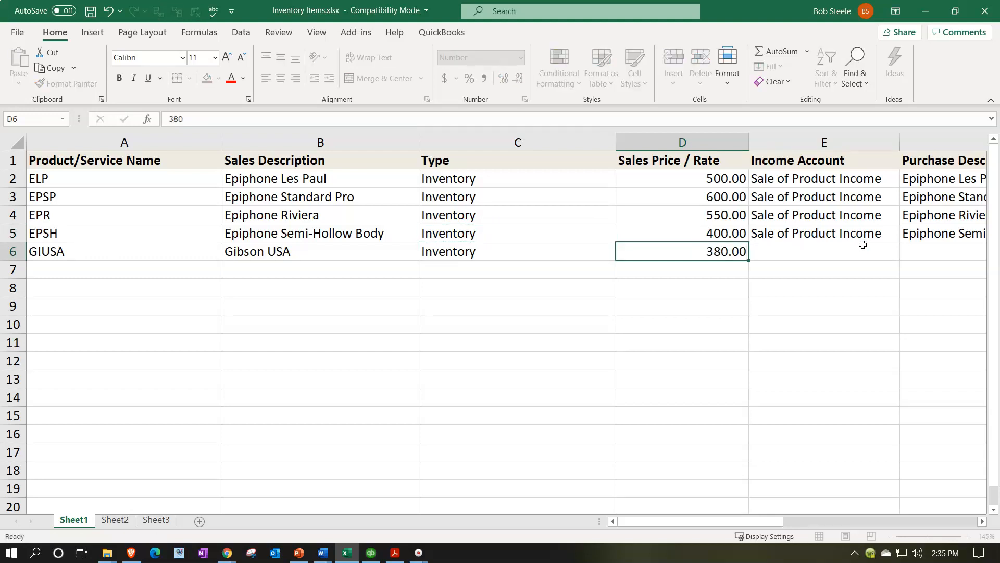
Step: Copy Gibson USA into the fifth item's Purchase Description
{"action": "key", "text": "Tab"}
{"action": "key", "text": "Left"}
{"action": "key", "text": "Left"}
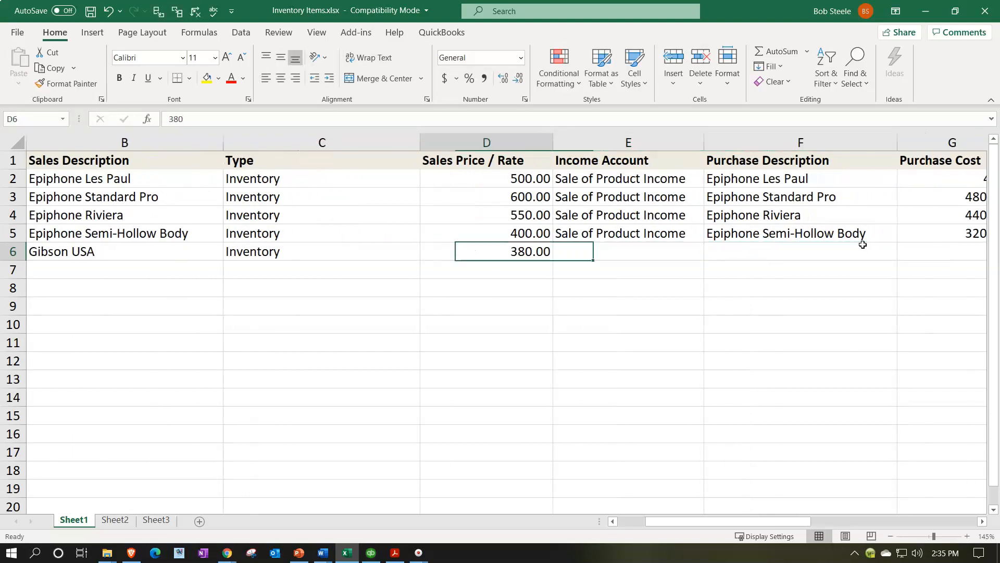
{"action": "key", "text": "Left"}
{"action": "key", "text": "Left"}
{"action": "key", "text": "ctrl+c"}
{"action": "key", "text": "Right"}
{"action": "key", "text": "Right"}
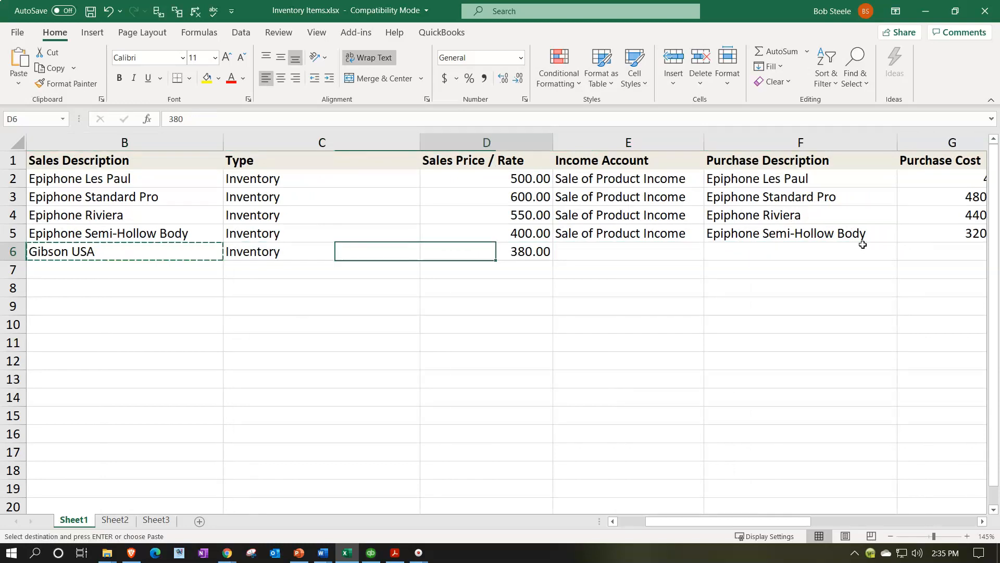
{"action": "key", "text": "Right"}
{"action": "key", "text": "Right"}
{"action": "key", "text": "ctrl+v"}
Step: Copy Sale of Product Income into the fifth item's Income Account
{"action": "key", "text": "Left"}
{"action": "key", "text": "Up"}
{"action": "key", "text": "ctrl+c"}
{"action": "key", "text": "Down"}
{"action": "key", "text": "ctrl+v"}
Step: Set the fifth item's Purchase Cost to 304
{"action": "key", "text": "Right"}
{"action": "key", "text": "Right"}
{"action": "key", "text": "Right"}
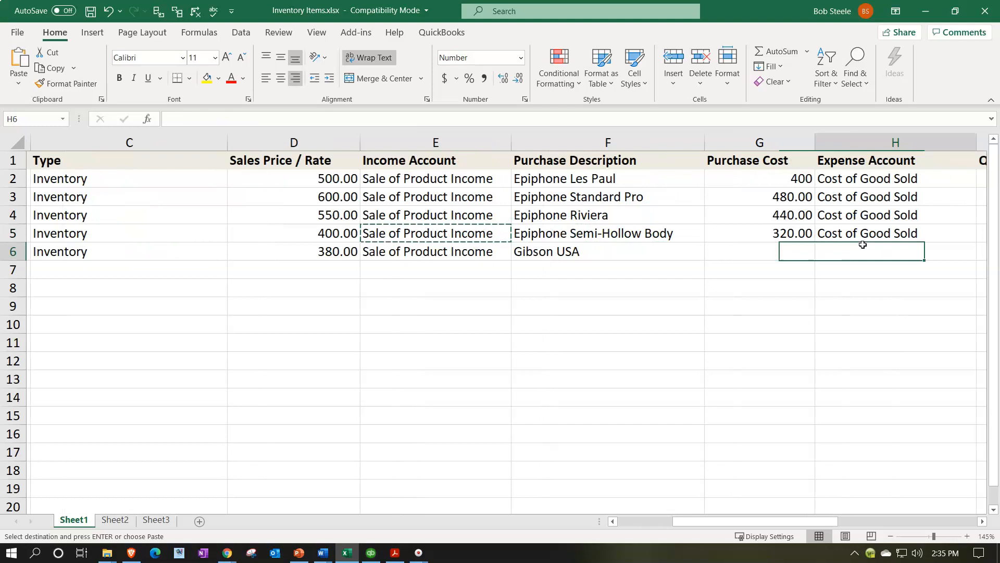
{"action": "key", "text": "Left"}
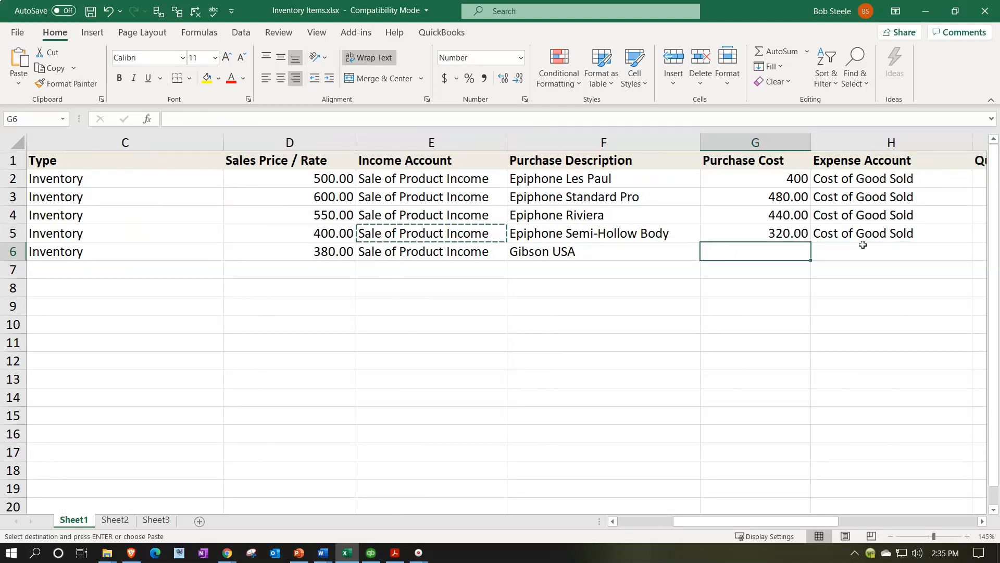
{"action": "type", "text": "30"}
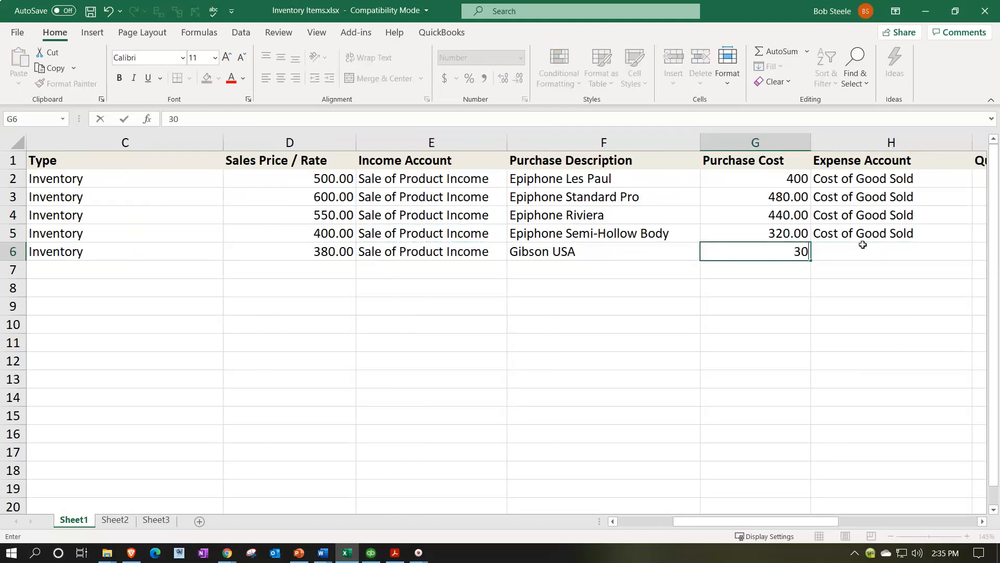
{"action": "type", "text": "4"}
{"action": "key", "text": "ctrl+Return"}
Step: Copy Cost of Good Sold into the fifth item's Expense Account
{"action": "key", "text": "Up"}
{"action": "key", "text": "Right"}
{"action": "key", "text": "ctrl+c"}
{"action": "key", "text": "Down"}
{"action": "key", "text": "ctrl+v"}
Step: Set the fifth item's Quantity on Hand to 3 and Reorder Point to 0
{"action": "key", "text": "Right"}
{"action": "key", "text": "Right"}
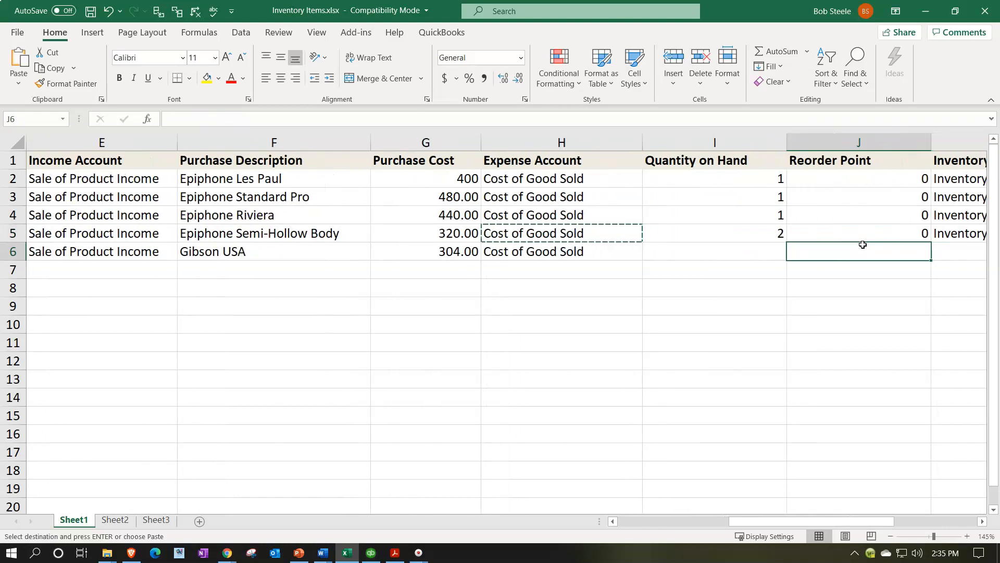
{"action": "key", "text": "Right"}
{"action": "key", "text": "Left"}
{"action": "key", "text": "Left"}
{"action": "type", "text": "3"}
{"action": "key", "text": "Tab"}
{"action": "type", "text": "0"}
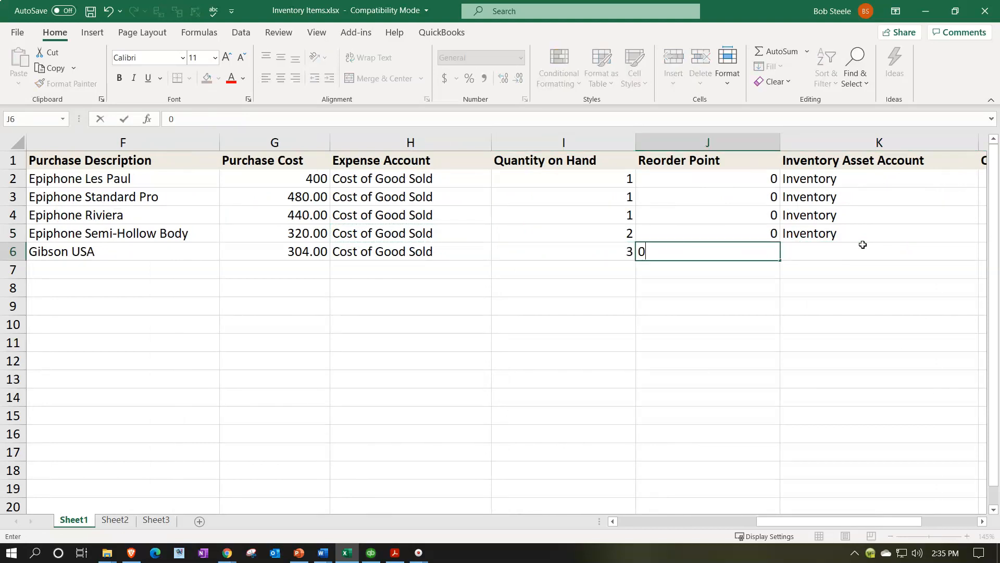
Step: Copy Inventory into the fifth item's Inventory Asset Account
{"action": "key", "text": "Tab"}
{"action": "key", "text": "Up"}
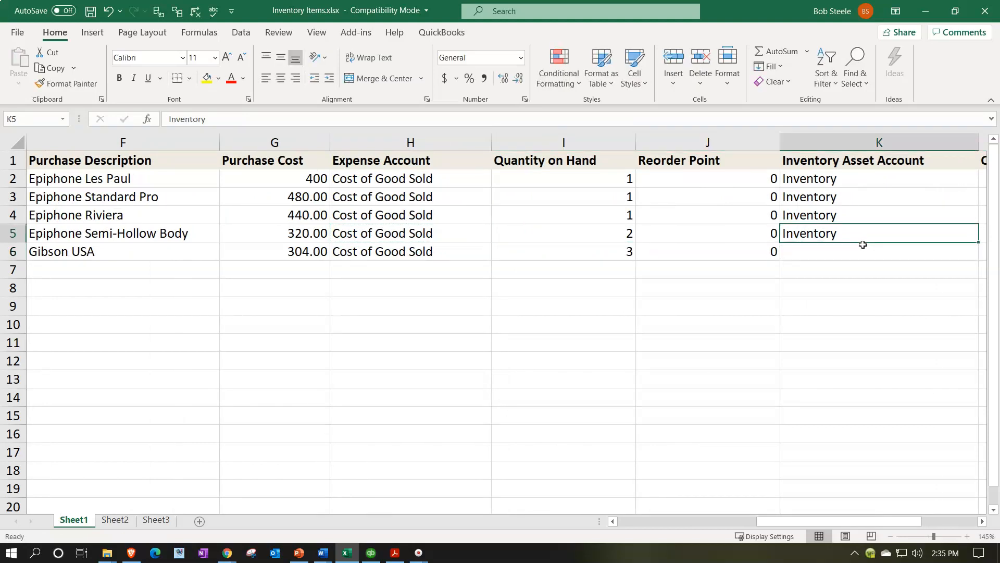
{"action": "key", "text": "ctrl+c"}
{"action": "key", "text": "Down"}
{"action": "key", "text": "ctrl+v"}
{"action": "key", "text": "Right"}
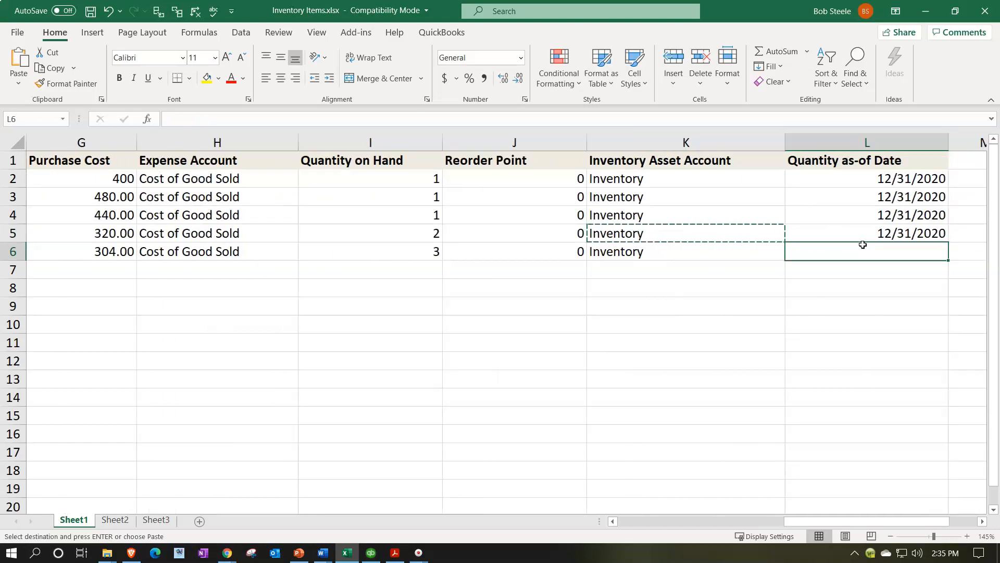
Step: Copy the 12/31/2020 date into the fifth item's Quantity as-of Date
{"action": "key", "text": "Up"}
{"action": "key", "text": "ctrl+c"}
{"action": "key", "text": "Down"}
{"action": "key", "text": "ctrl+v"}
{"action": "key", "text": "Down"}
Step: Enter DUK as the sixth item's Product/Service Name
{"action": "key", "text": "Left"}
{"action": "key", "text": "Left"}
{"action": "key", "text": "Left"}
{"action": "key", "text": "Left"}
{"action": "key", "text": "Left"}
{"action": "key", "text": "Left"}
{"action": "key", "text": "Left"}
{"action": "key", "text": "Left"}
{"action": "key", "text": "Left"}
{"action": "key", "text": "Left"}
{"action": "key", "text": "Left"}
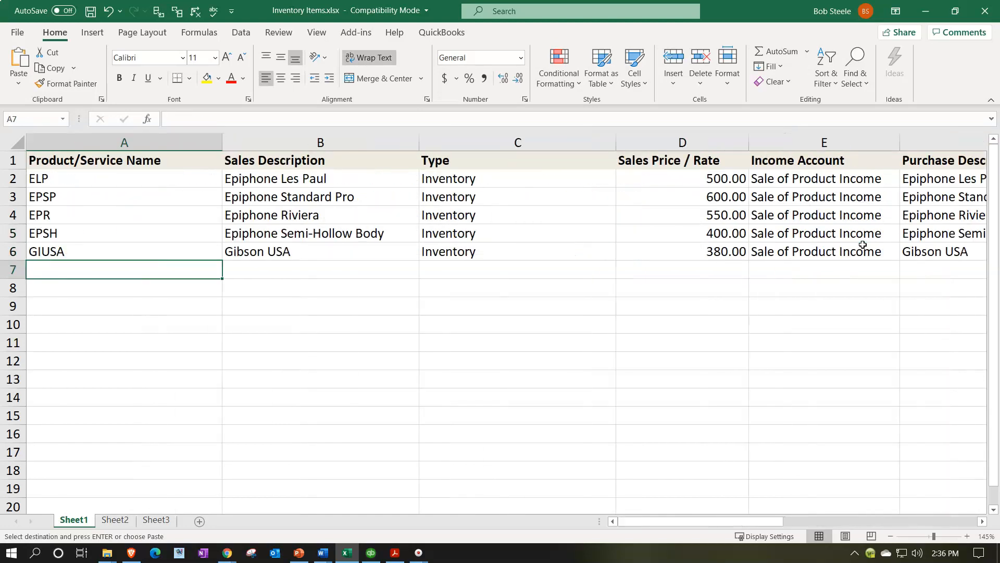
{"action": "type", "text": "DUK"}
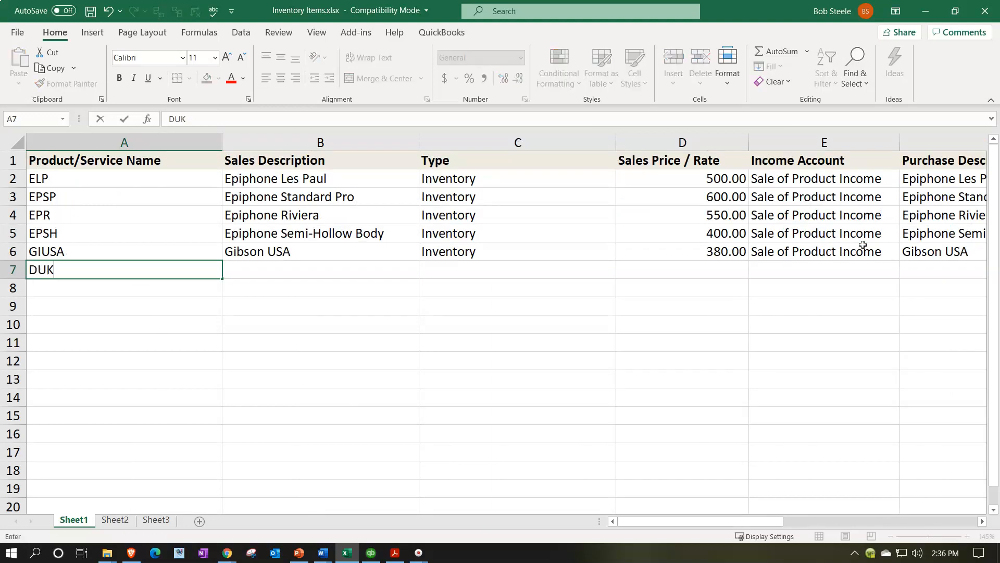
{"action": "key", "text": "Tab"}
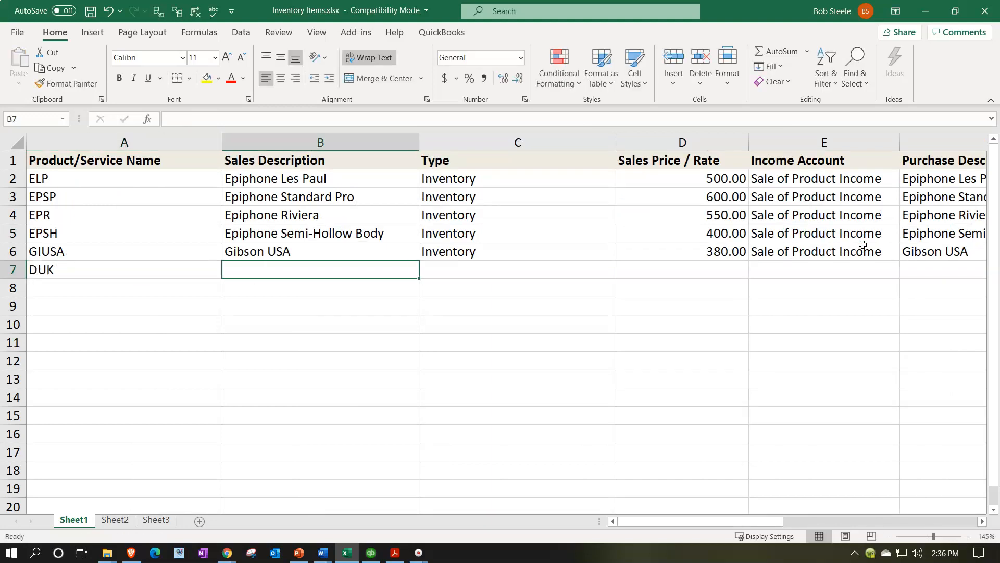
Step: Enter Diamond Gead Ukulele as the sixth item's Sales Description and copy it into its Purchase Description
{"action": "type", "text": "Diamond Gead Uku"}
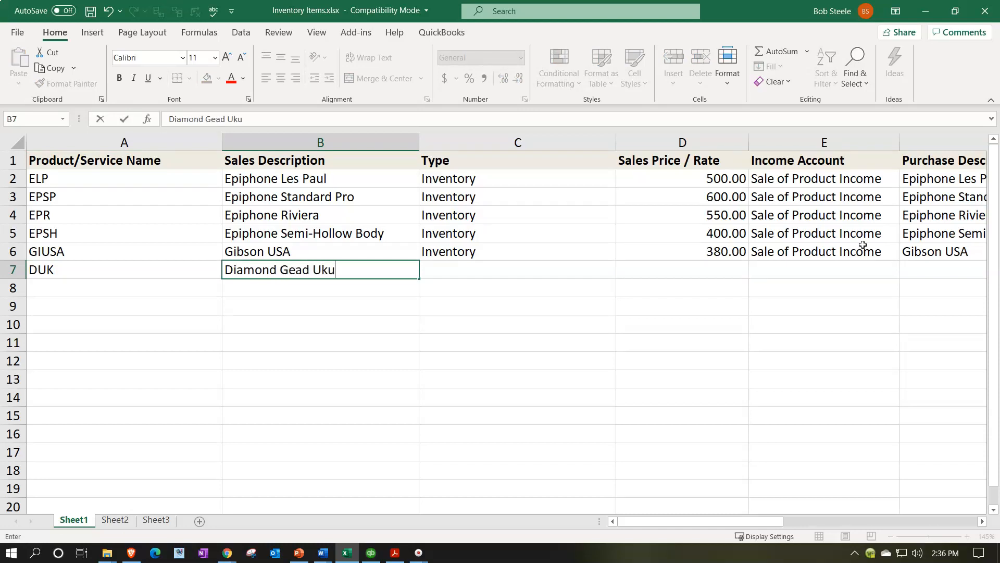
{"action": "key", "text": "Return"}
{"action": "key", "text": "Up"}
{"action": "key", "text": "Right"}
{"action": "key", "text": "ctrl+c"}
{"action": "key", "text": "Right"}
{"action": "key", "text": "Right"}
{"action": "key", "text": "Right"}
{"action": "key", "text": "Right"}
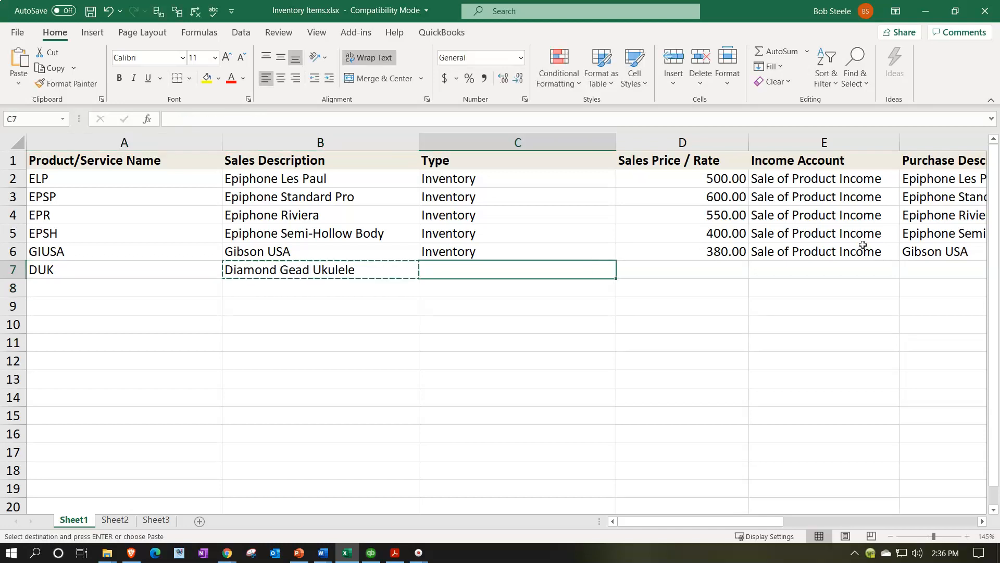
{"action": "key", "text": "ctrl+v"}
Step: Copy Inventory into the sixth item's Type
{"action": "key", "text": "Left"}
{"action": "key", "text": "Left"}
{"action": "key", "text": "Left"}
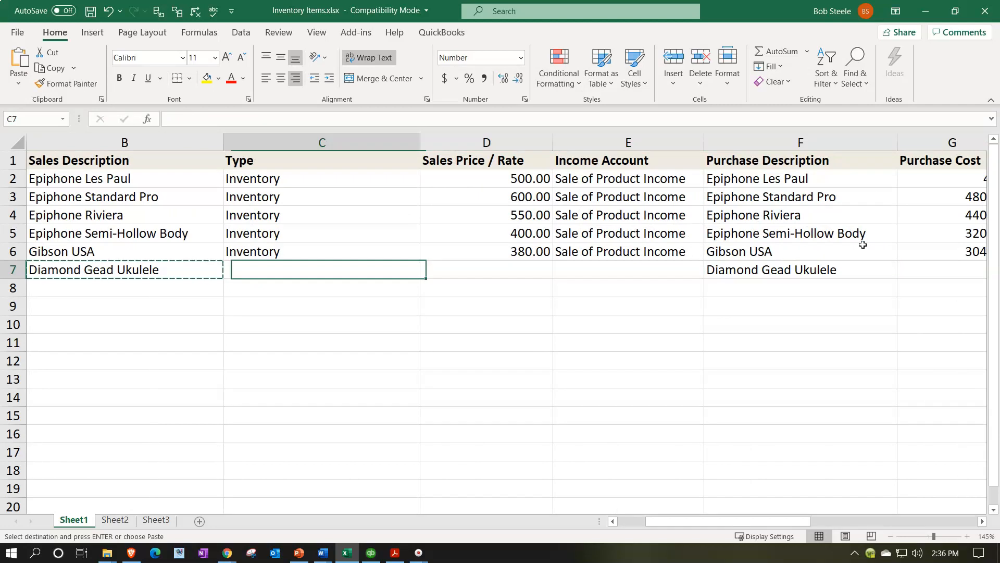
{"action": "key", "text": "Left"}
{"action": "key", "text": "Up"}
{"action": "key", "text": "Right"}
{"action": "key", "text": "ctrl+c"}
{"action": "key", "text": "Down"}
{"action": "key", "text": "ctrl+v"}
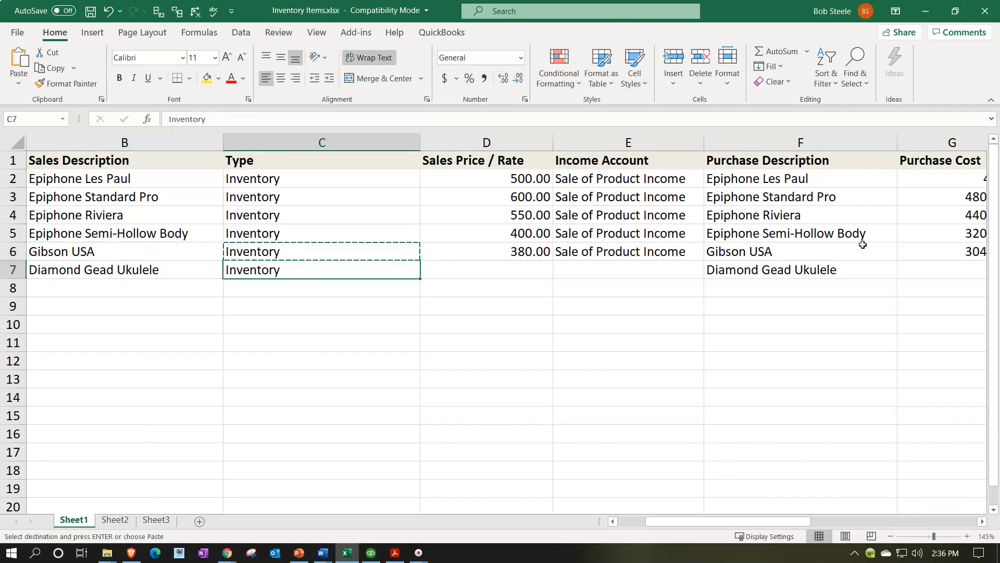
Step: Set the sixth item's Sales Price / Rate to 32
{"action": "key", "text": "Right"}
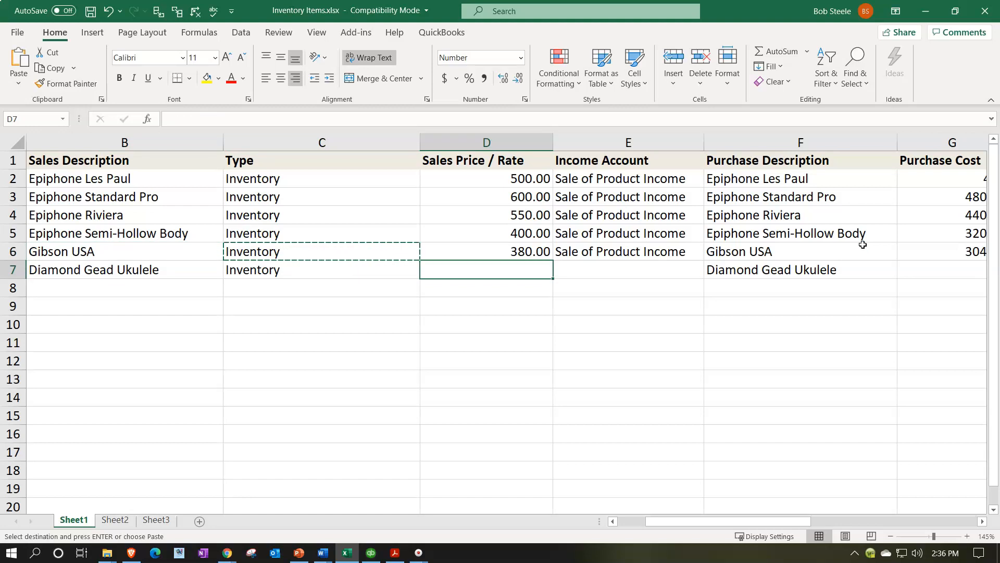
{"action": "type", "text": "32"}
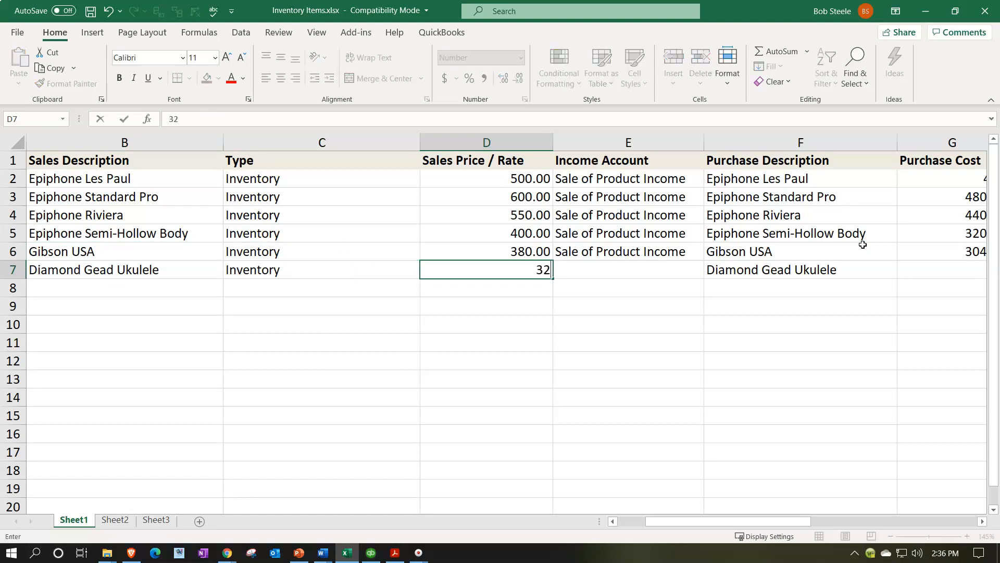
{"action": "key", "text": "Right"}
Step: Copy Sale of Product Income into the sixth item's Income Account
{"action": "key", "text": "Up"}
{"action": "key", "text": "ctrl+c"}
{"action": "key", "text": "Down"}
{"action": "key", "text": "ctrl+v"}
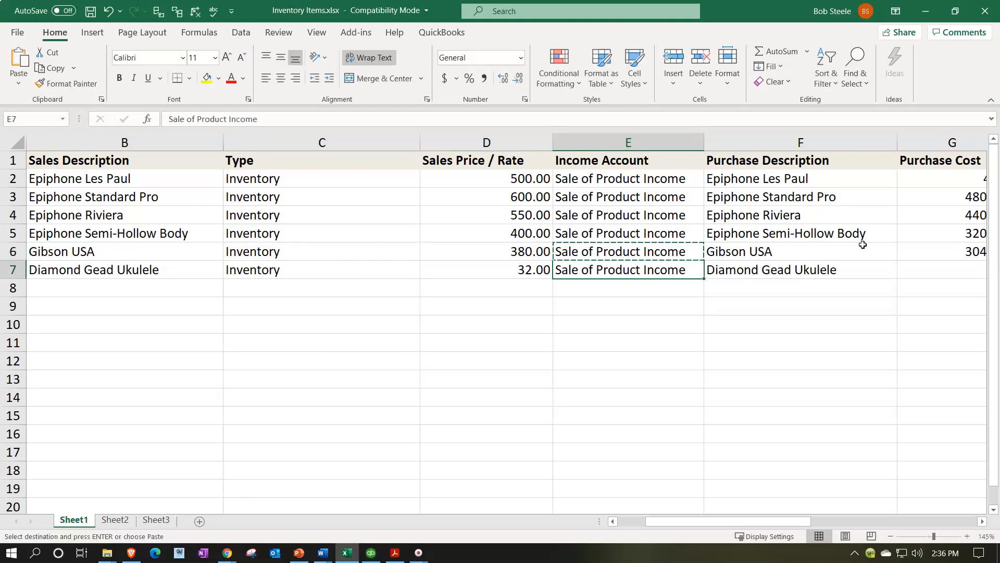
Step: Set the sixth item's Purchase Cost to 24
{"action": "key", "text": "Right"}
{"action": "key", "text": "Right"}
{"action": "key", "text": "Up"}
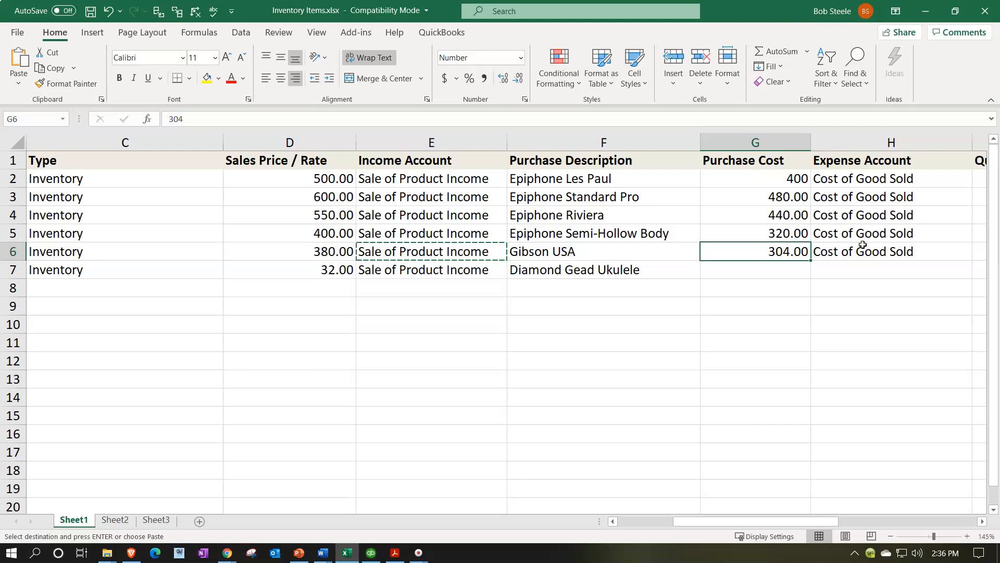
{"action": "key", "text": "Down"}
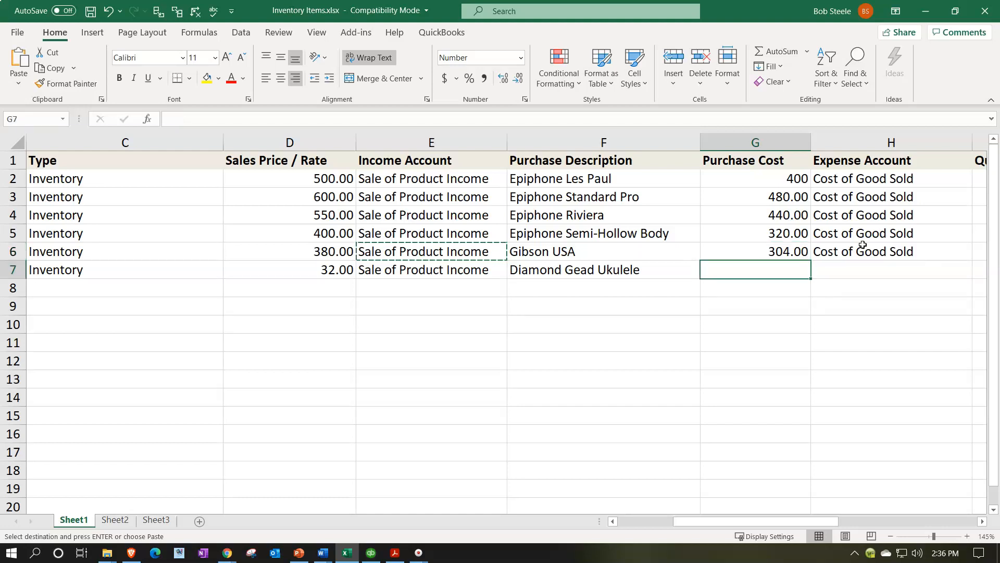
{"action": "type", "text": "24"}
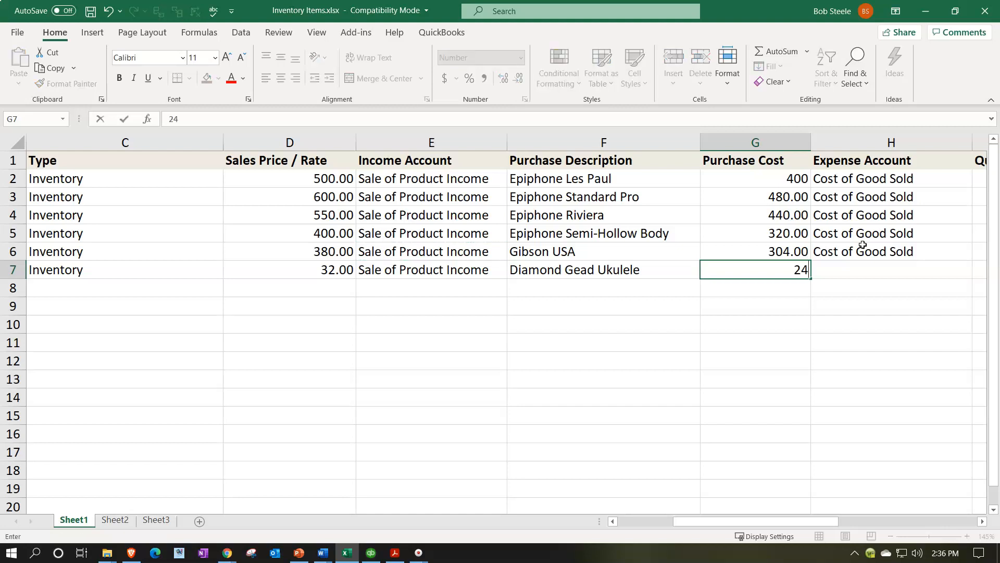
{"action": "key", "text": "Tab"}
Step: Copy Cost of Good Sold into the sixth item's Expense Account
{"action": "left_click", "coordinate": [863, 245]}
{"action": "key", "text": "ctrl+c"}
{"action": "key", "text": "Down"}
{"action": "key", "text": "ctrl+v"}
Step: Set the sixth item's Quantity on Hand to 1 and Reorder Point to 0
{"action": "key", "text": "Tab"}
{"action": "key", "text": "Tab"}
{"action": "key", "text": "Left"}
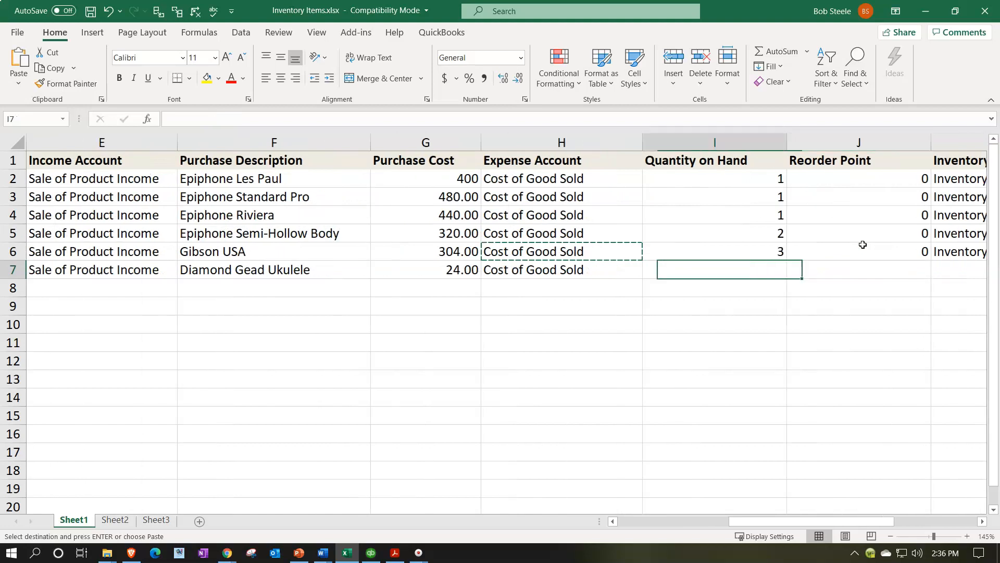
{"action": "type", "text": "1"}
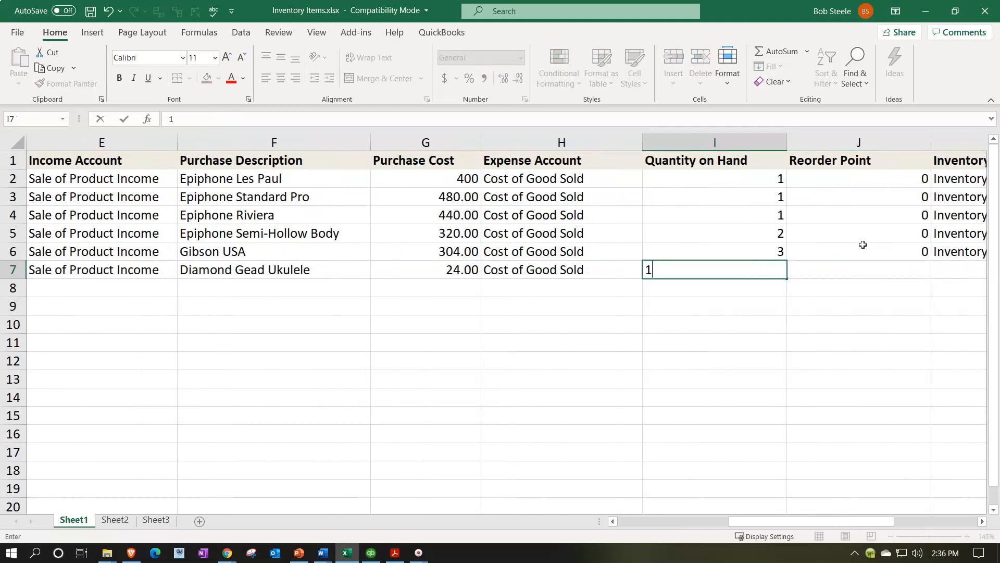
{"action": "key", "text": "Tab"}
{"action": "type", "text": "0"}
{"action": "key", "text": "Tab"}
Step: Copy Inventory into the sixth item's Inventory Asset Account
{"action": "left_click", "coordinate": [862, 245]}
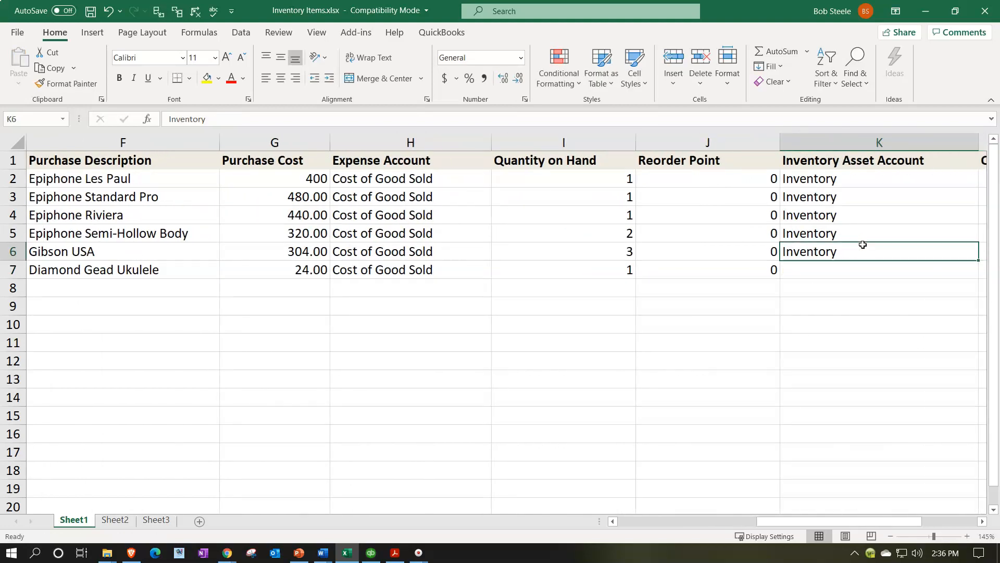
{"action": "key", "text": "ctrl+c"}
{"action": "key", "text": "Down"}
{"action": "key", "text": "ctrl+v"}
{"action": "key", "text": "Tab"}
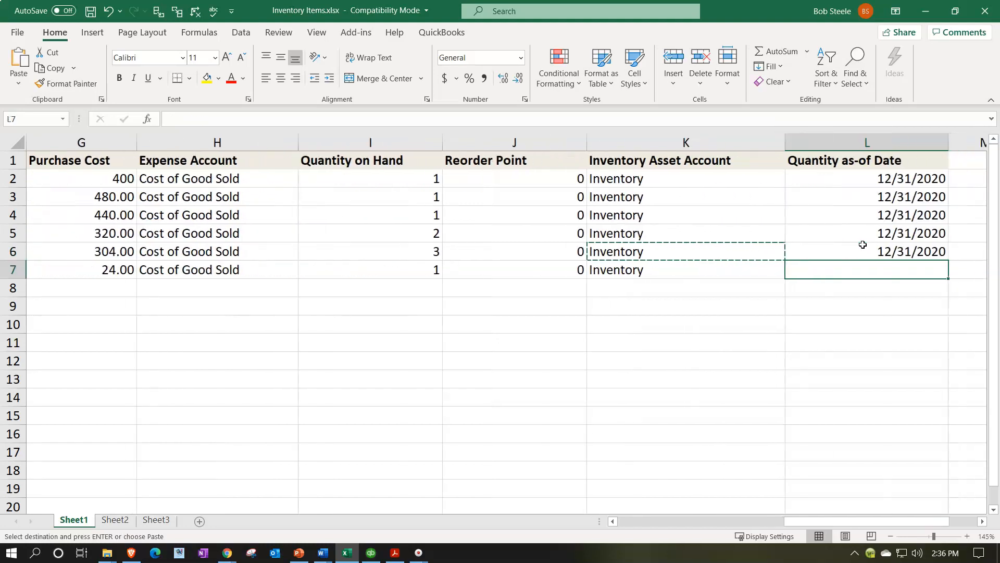
Step: Copy the 12/31/2020 date into the sixth item's Quantity as-of Date
{"action": "left_click", "coordinate": [862, 245]}
{"action": "key", "text": "ctrl+c"}
{"action": "key", "text": "Down"}
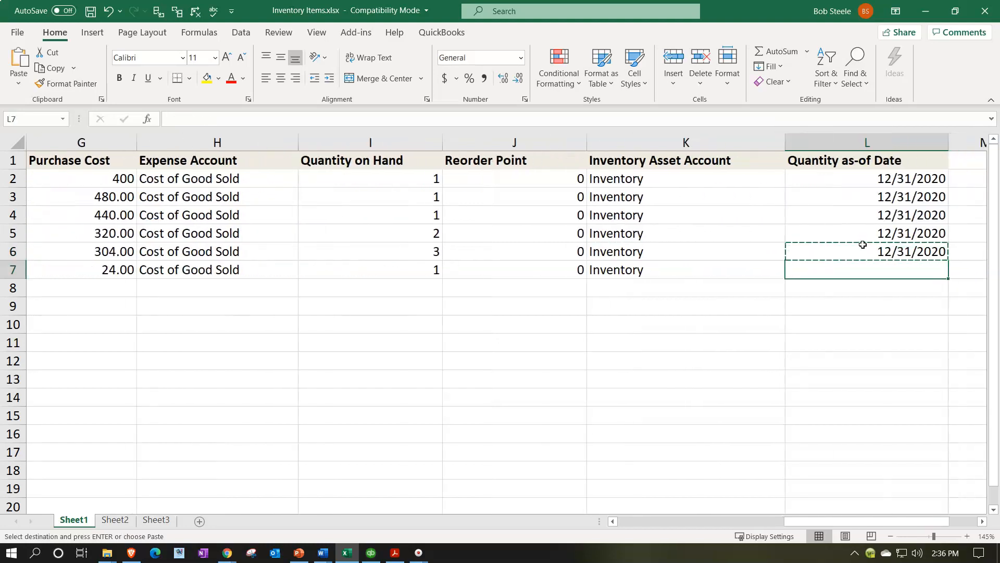
{"action": "key", "text": "ctrl+v"}
Step: Narrow the Type column and save the workbook
{"action": "key", "text": "Left"}
{"action": "key", "text": "Home"}
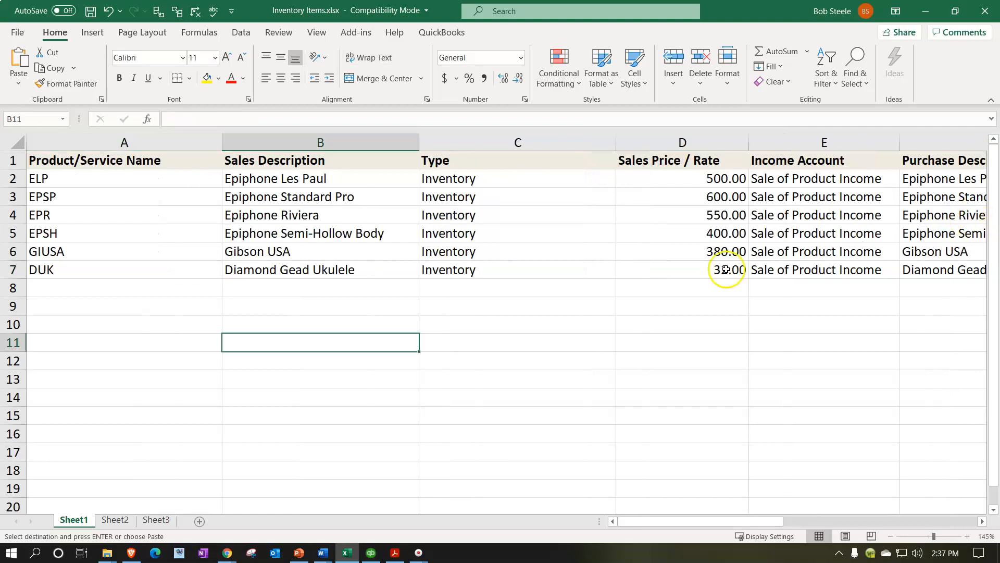
{"action": "left_click", "coordinate": [604, 299]}
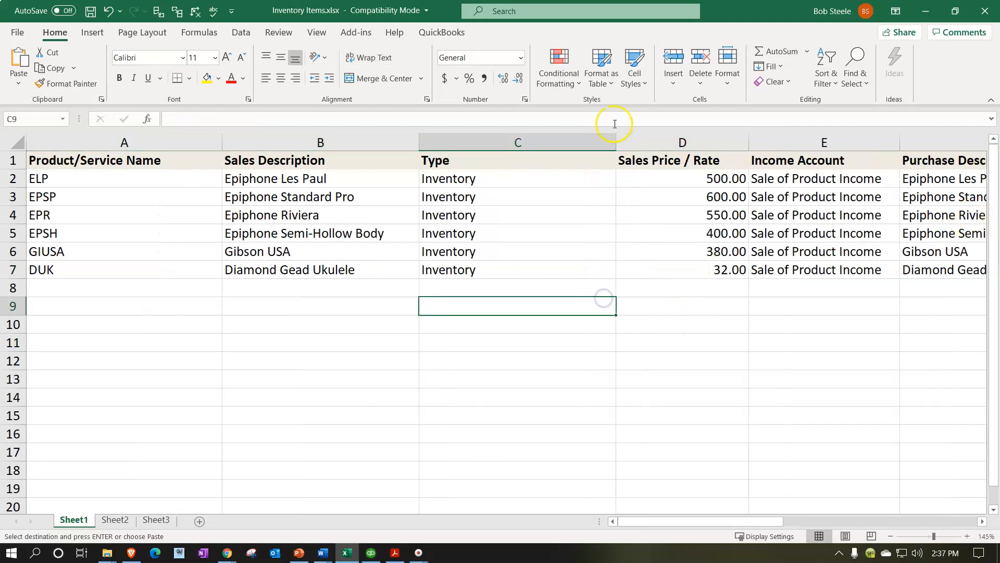
{"action": "left_click_drag", "start_coordinate": [615, 146], "coordinate": [555, 156]}
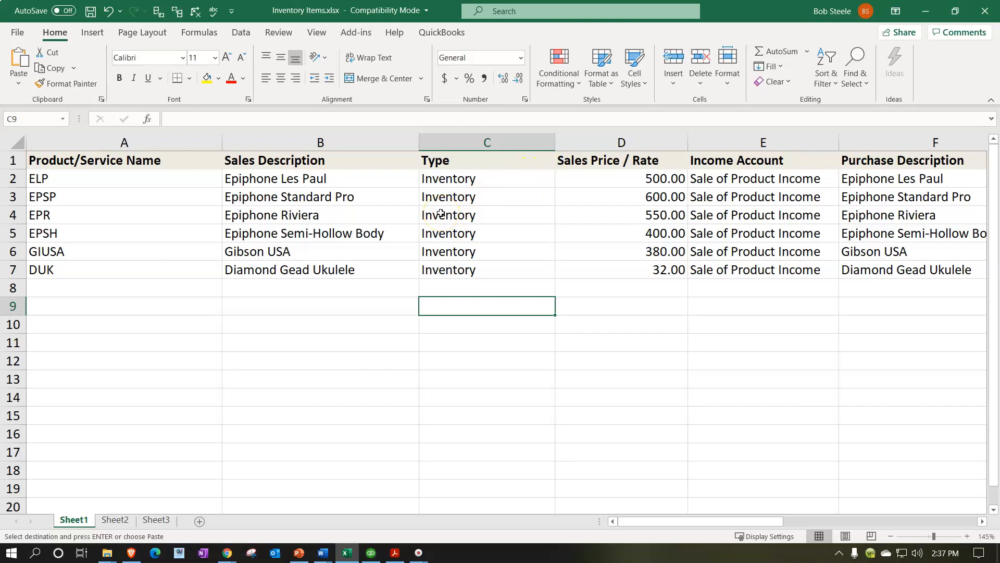
{"action": "left_click", "coordinate": [341, 319]}
{"action": "left_click", "coordinate": [354, 326]}
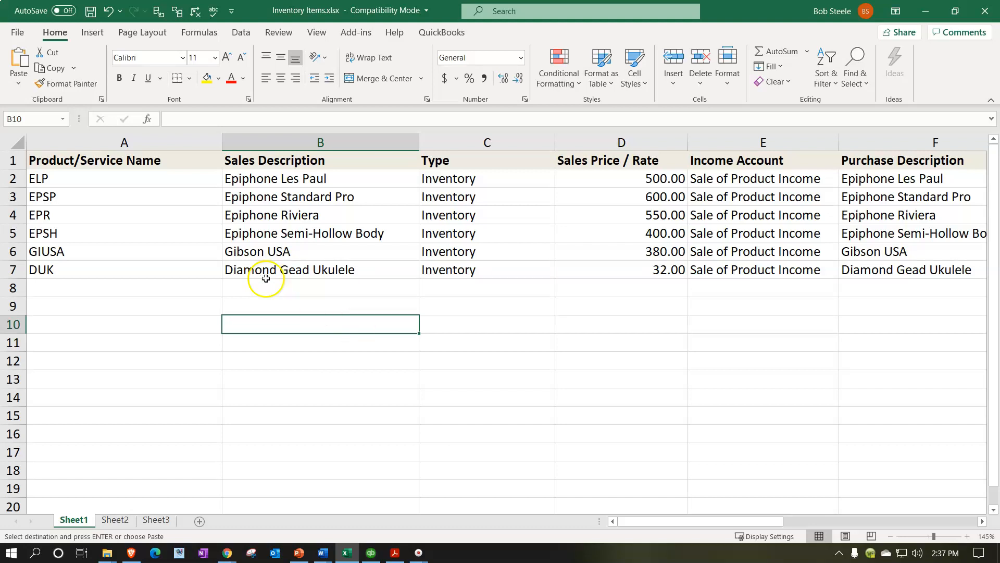
{"action": "left_click", "coordinate": [92, 13]}
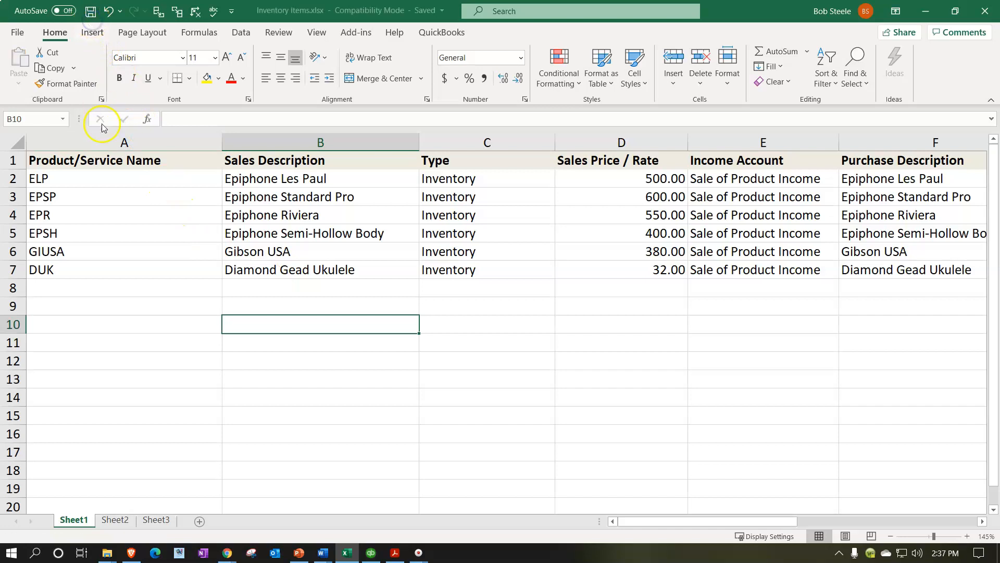
Step: Copy rows 1 to 7, paste them in place as values, and save the workbook
{"action": "left_click_drag", "start_coordinate": [18, 159], "coordinate": [11, 269]}
{"action": "key", "text": "ctrl+c"}
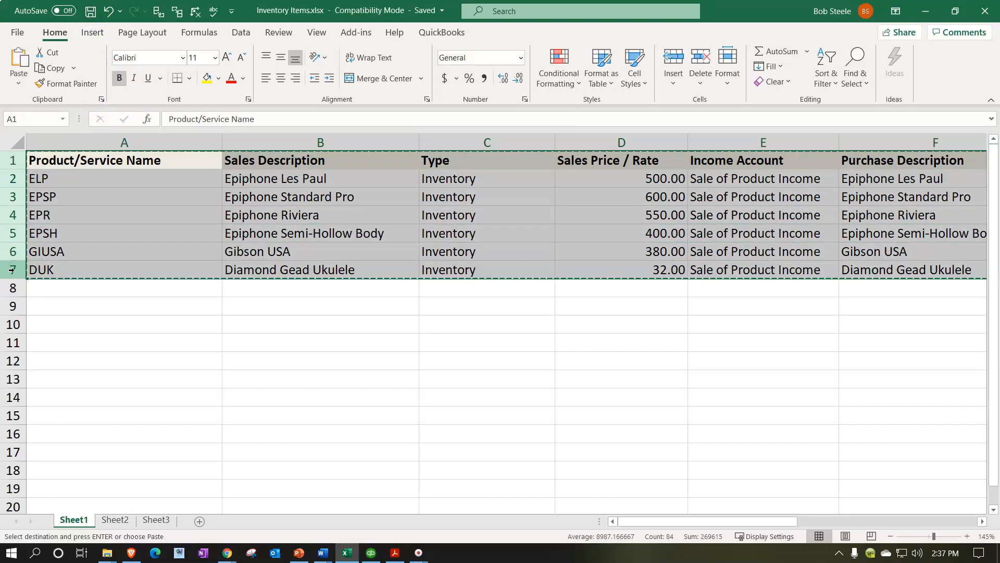
{"action": "right_click", "coordinate": [71, 159]}
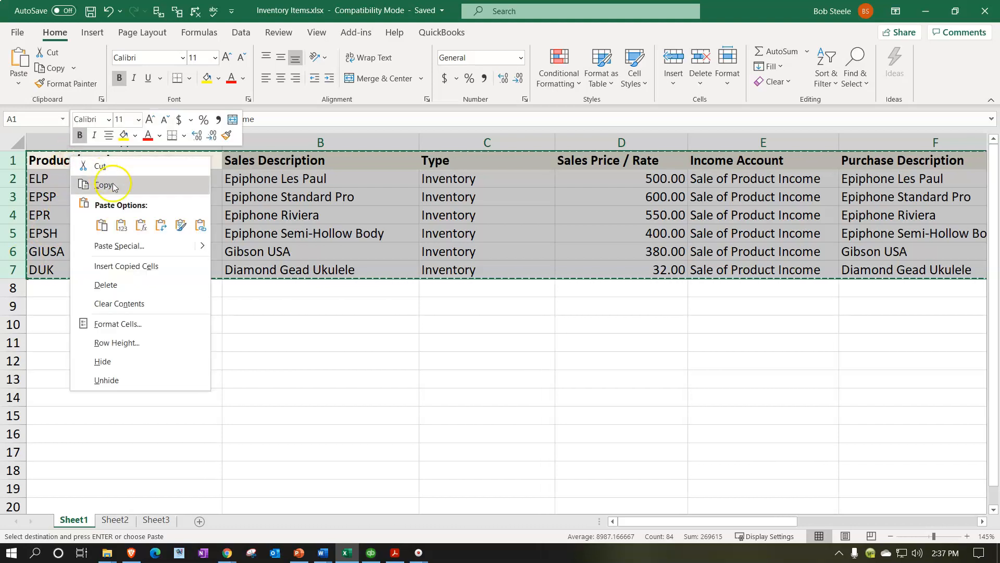
{"action": "left_click", "coordinate": [121, 224]}
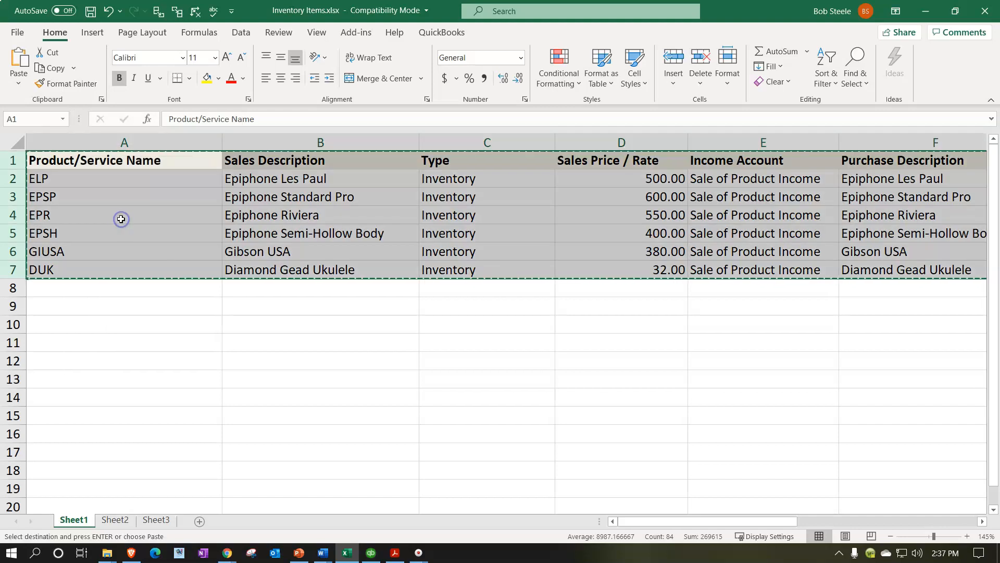
{"action": "left_click", "coordinate": [176, 197]}
{"action": "key", "text": "Right"}
{"action": "key", "text": "Right"}
{"action": "key", "text": "Right"}
{"action": "key", "text": "Right"}
{"action": "key", "text": "Right"}
{"action": "key", "text": "Right"}
{"action": "key", "text": "Right"}
{"action": "key", "text": "Right"}
{"action": "key", "text": "Right"}
{"action": "key", "text": "Right"}
{"action": "key", "text": "Right"}
{"action": "key", "text": "Right"}
{"action": "key", "text": "Right"}
{"action": "key", "text": "Right"}
{"action": "key", "text": "Right"}
{"action": "key", "text": "Right"}
{"action": "key", "text": "Right"}
{"action": "key", "text": "Right"}
{"action": "key", "text": "Right"}
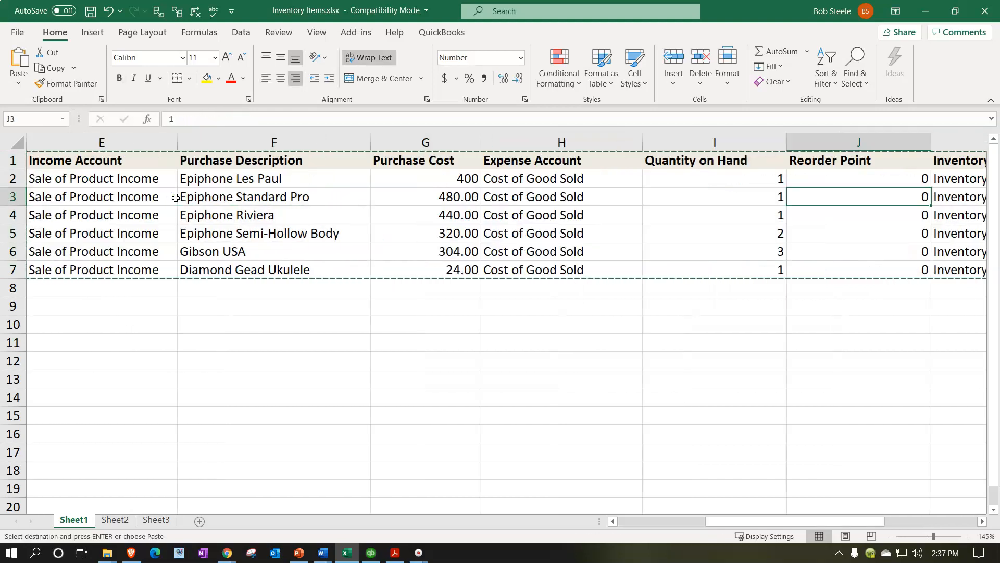
{"action": "key", "text": "Left"}
{"action": "key", "text": "Left"}
{"action": "key", "text": "Left"}
{"action": "key", "text": "Left"}
{"action": "key", "text": "Left"}
{"action": "key", "text": "Left"}
{"action": "key", "text": "Left"}
{"action": "key", "text": "Left"}
{"action": "key", "text": "Left"}
{"action": "key", "text": "Left"}
{"action": "key", "text": "Left"}
{"action": "key", "text": "Left"}
{"action": "key", "text": "Left"}
{"action": "key", "text": "Left"}
{"action": "key", "text": "Left"}
{"action": "key", "text": "Left"}
{"action": "key", "text": "Left"}
{"action": "key", "text": "Left"}
{"action": "key", "text": "Left"}
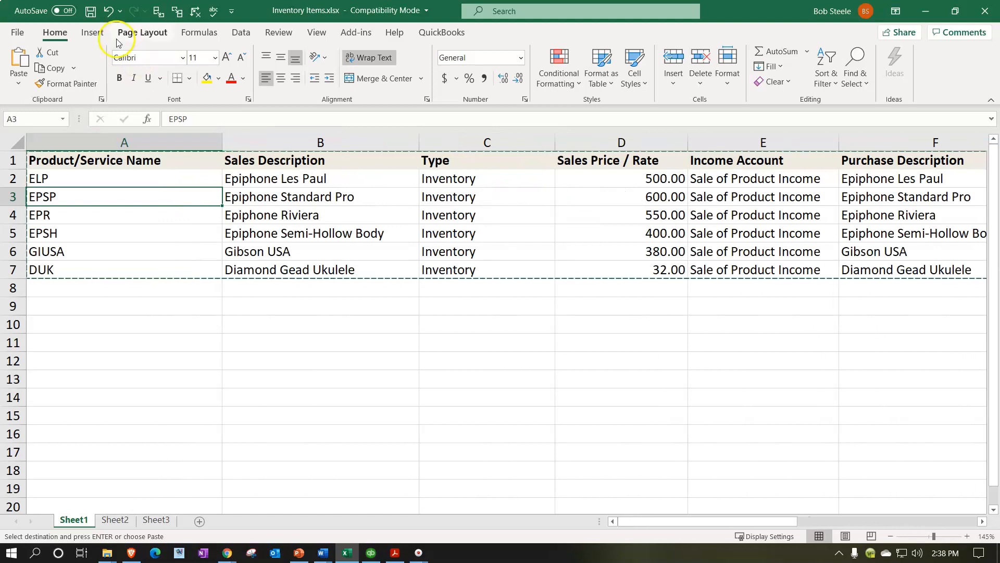
{"action": "left_click", "coordinate": [94, 16]}
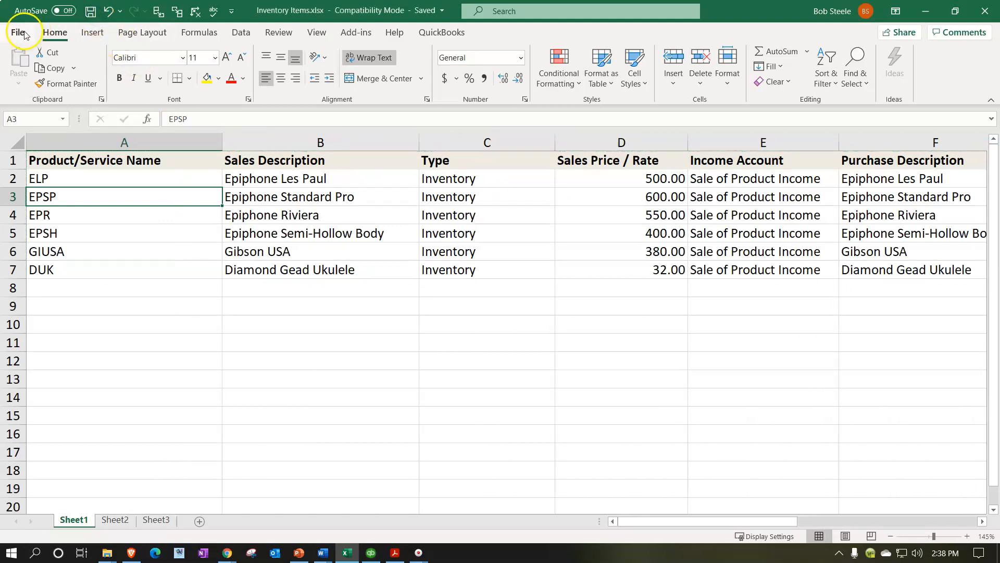
Step: Save the workbook as a CSV (Comma delimited) file named Inventory Items.csv
{"action": "left_click", "coordinate": [20, 33]}
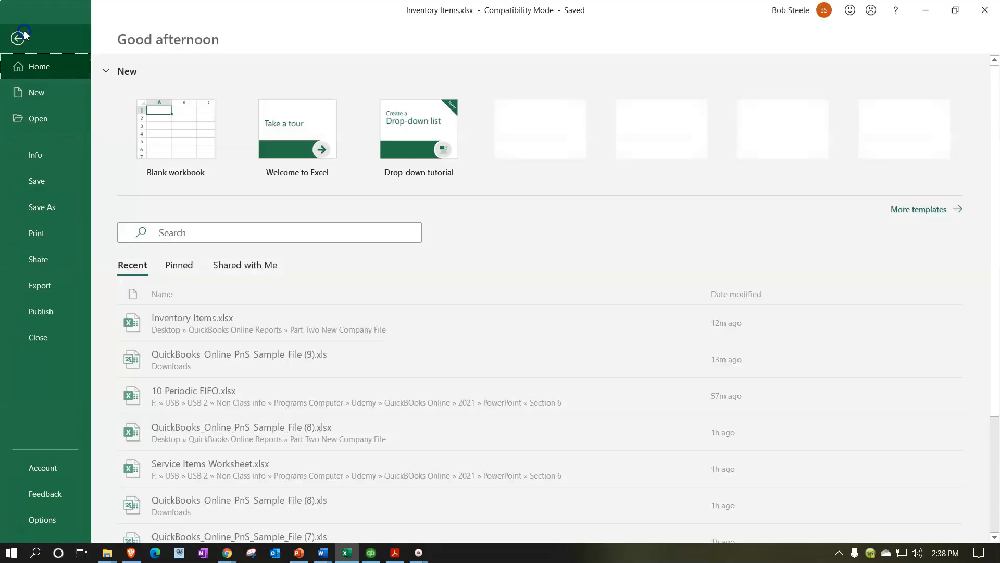
{"action": "left_click", "coordinate": [63, 203]}
{"action": "left_click", "coordinate": [154, 264]}
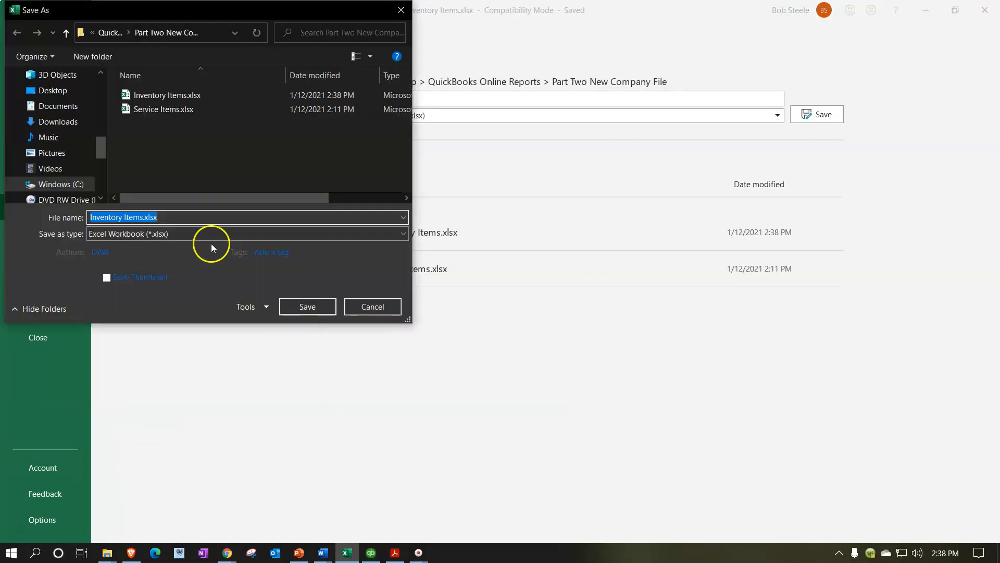
{"action": "left_click", "coordinate": [225, 234]}
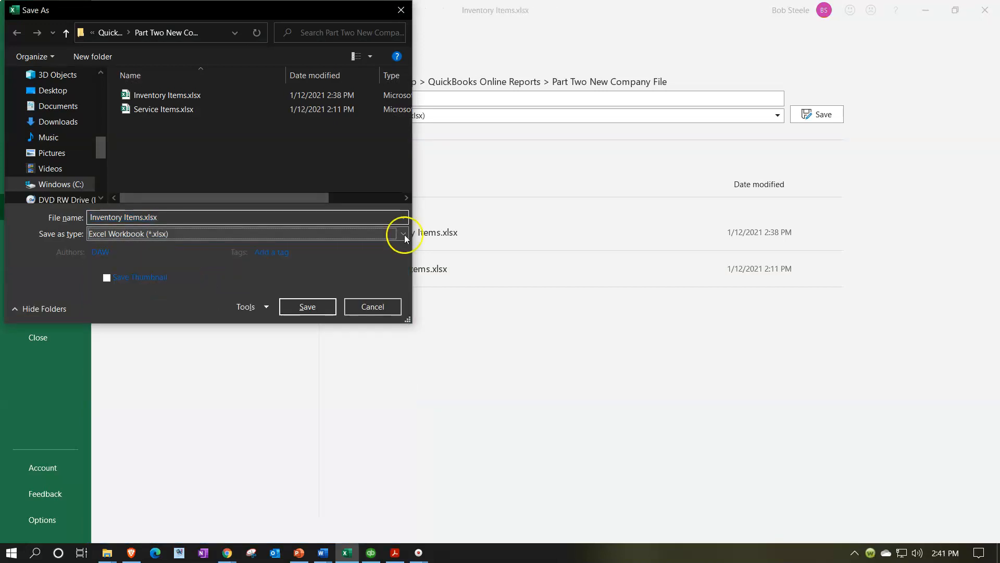
{"action": "left_click", "coordinate": [404, 235]}
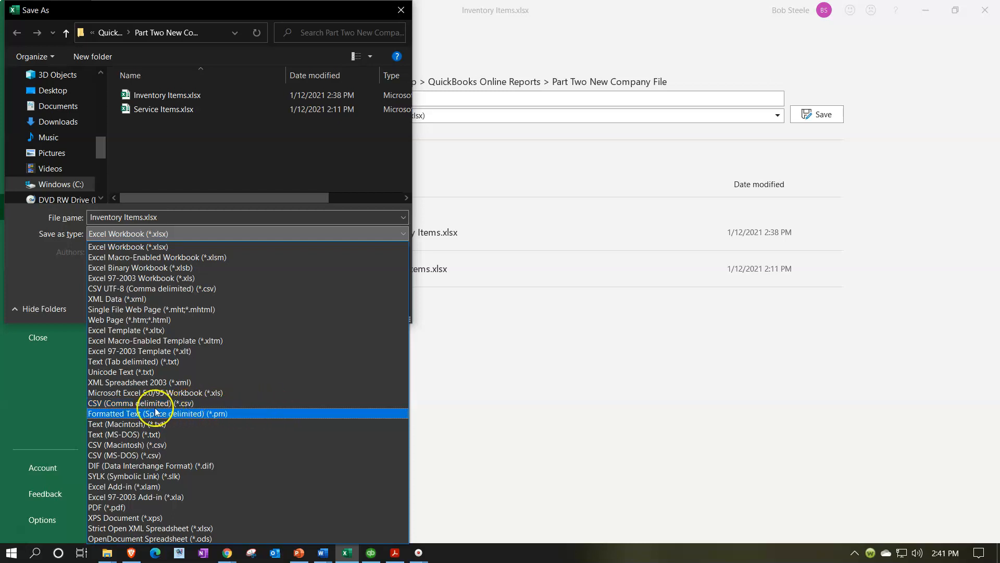
{"action": "left_click", "coordinate": [128, 403]}
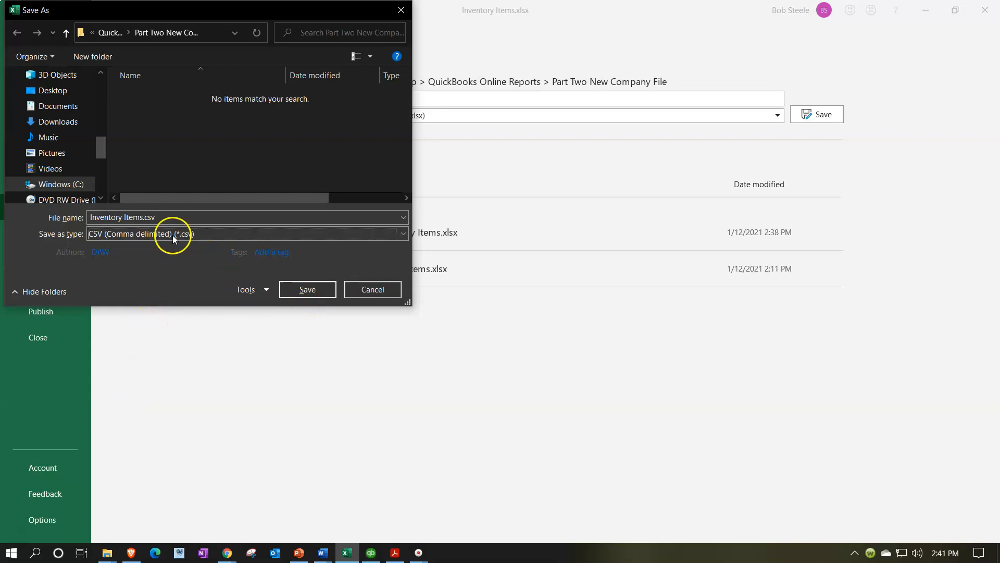
{"action": "left_click", "coordinate": [306, 289]}
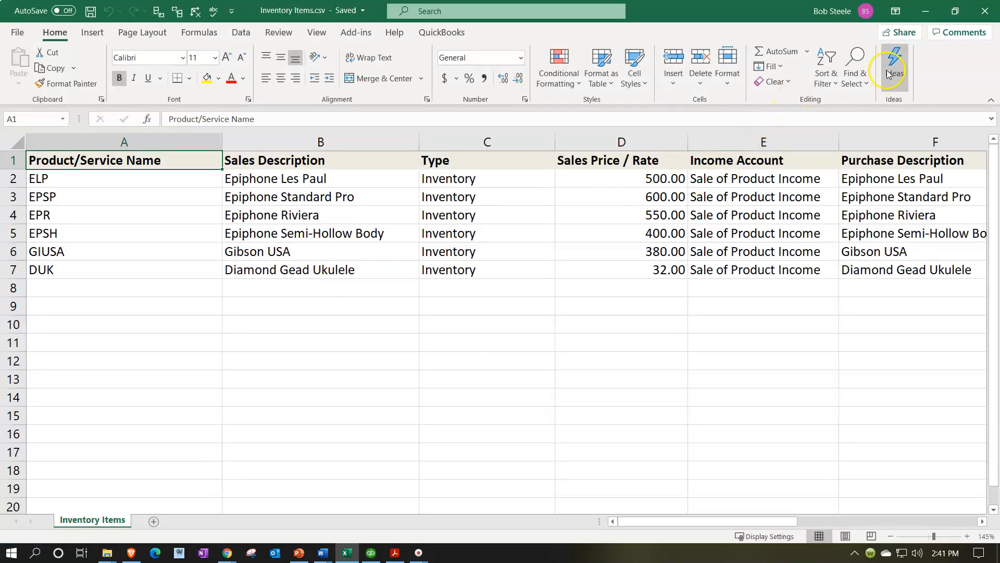
Step: Close the workbook, reopen Inventory Items.csv from the folder and inspect its Quantity as-of Date values
{"action": "left_click", "coordinate": [972, 18]}
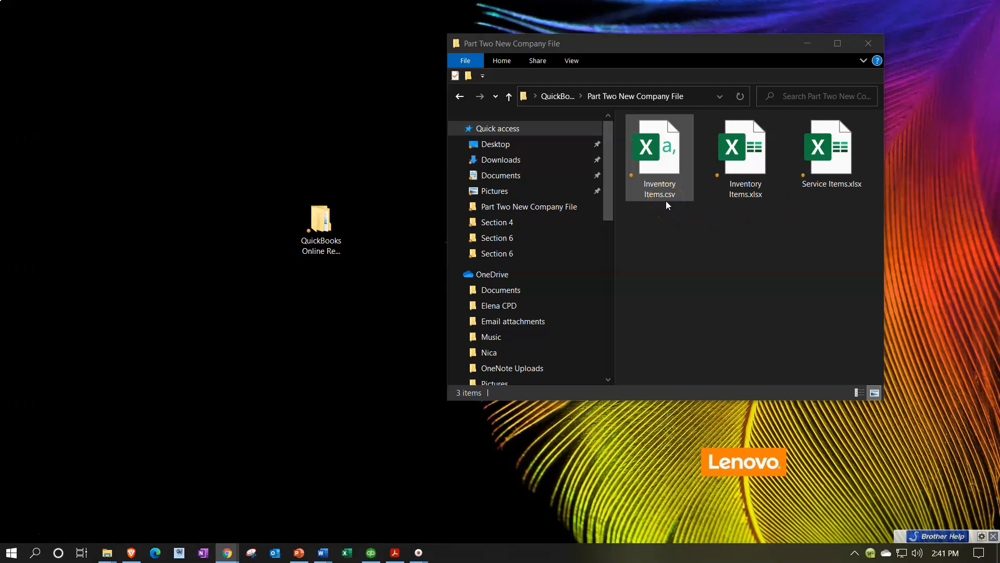
{"action": "double_click", "coordinate": [667, 161]}
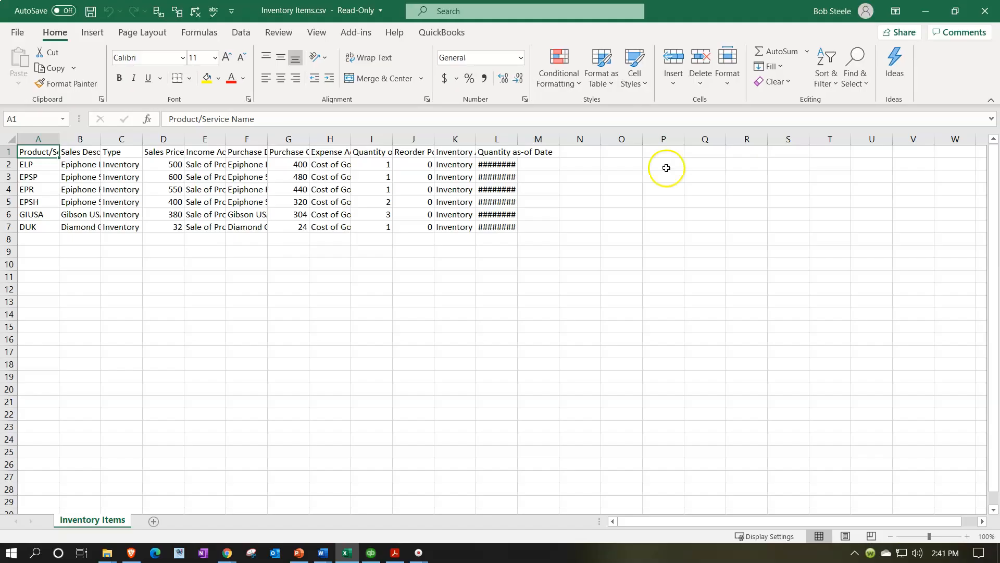
{"action": "left_click", "coordinate": [236, 282]}
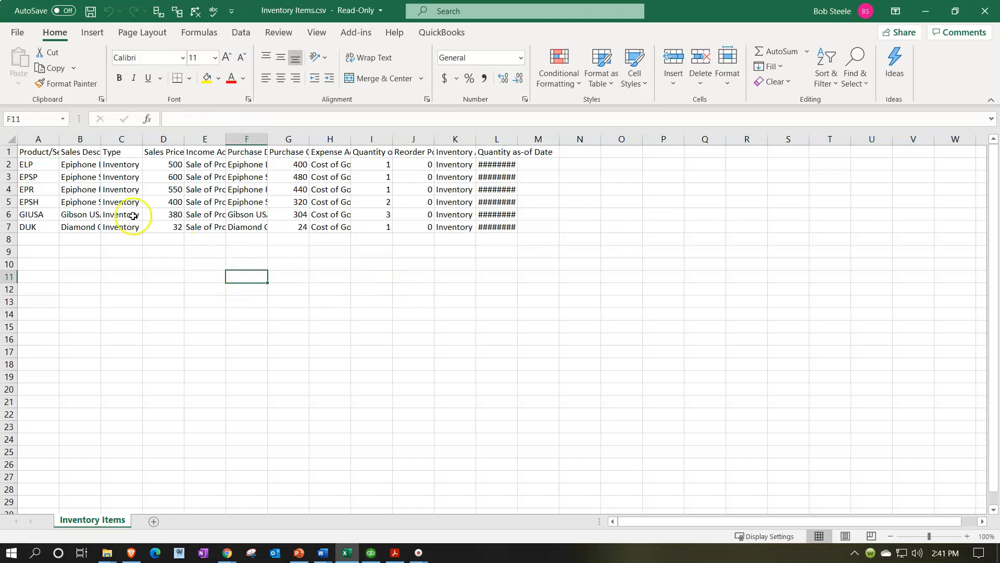
{"action": "left_click", "coordinate": [493, 164]}
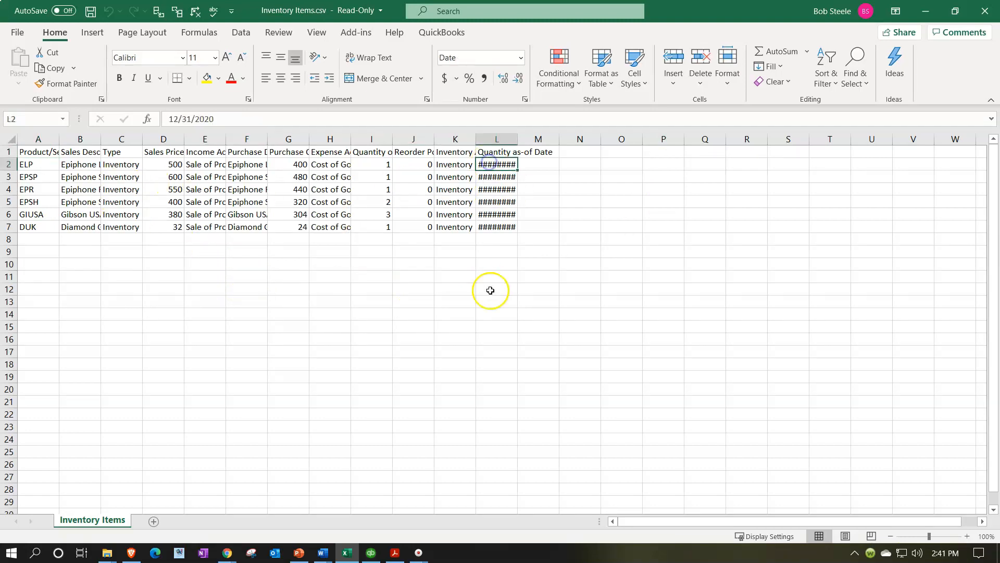
{"action": "key", "text": "Down"}
{"action": "key", "text": "Down"}
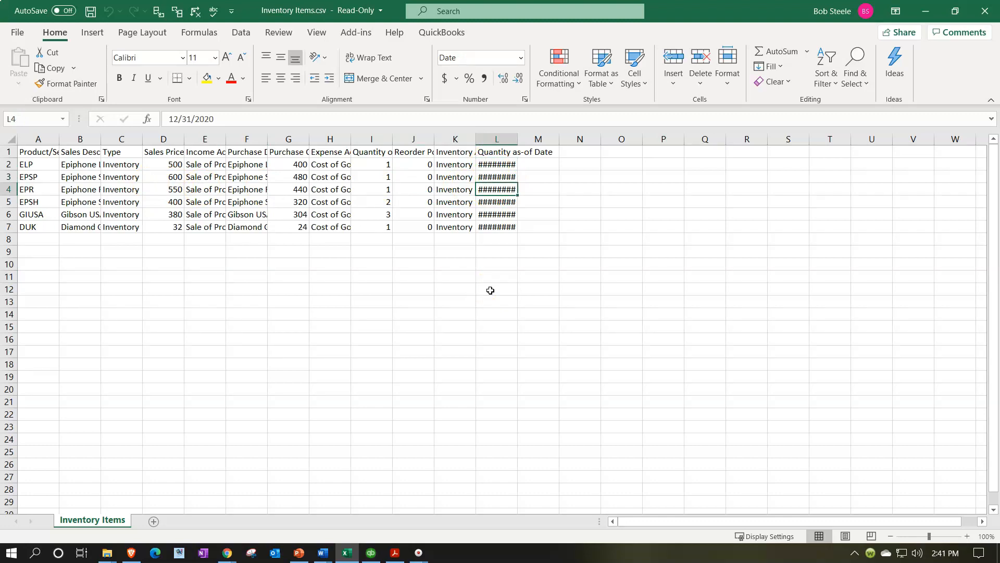
{"action": "left_click", "coordinate": [972, 21]}
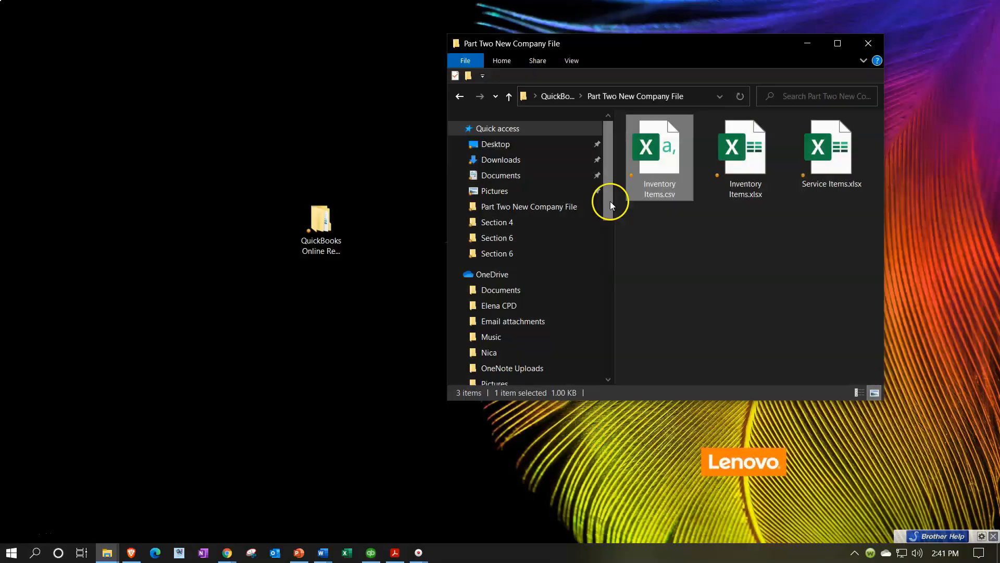
Step: Switch to the browser's Products and Services page and start a new products and services import
{"action": "left_click", "coordinate": [701, 94]}
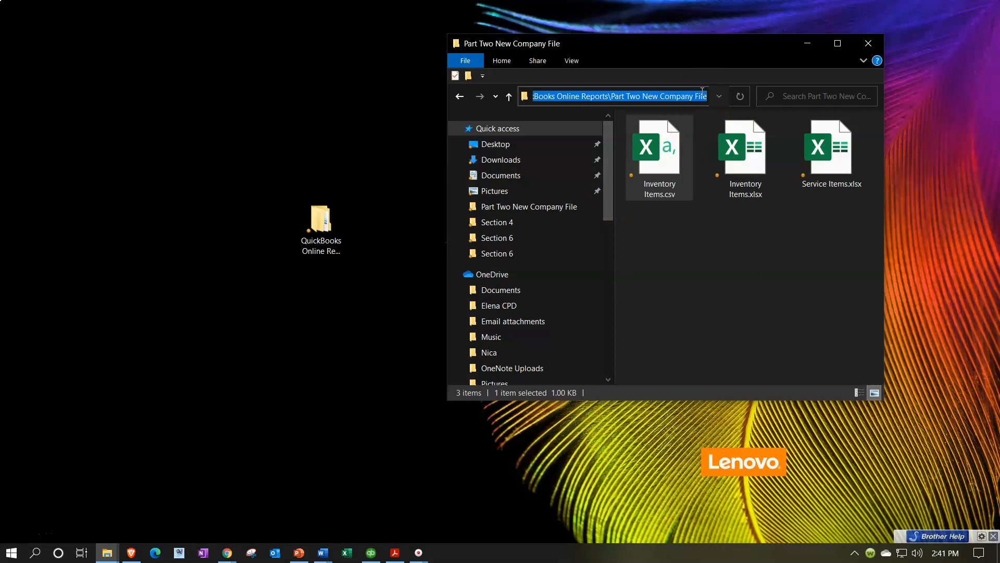
{"action": "left_click", "coordinate": [677, 308]}
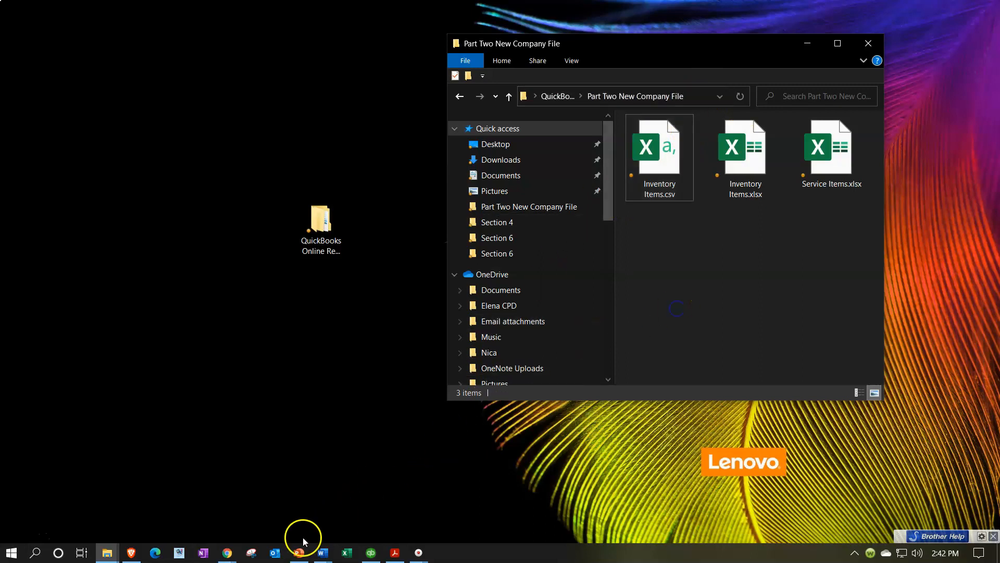
{"action": "mouse_move", "coordinate": [227, 552]}
{"action": "left_click", "coordinate": [184, 512]}
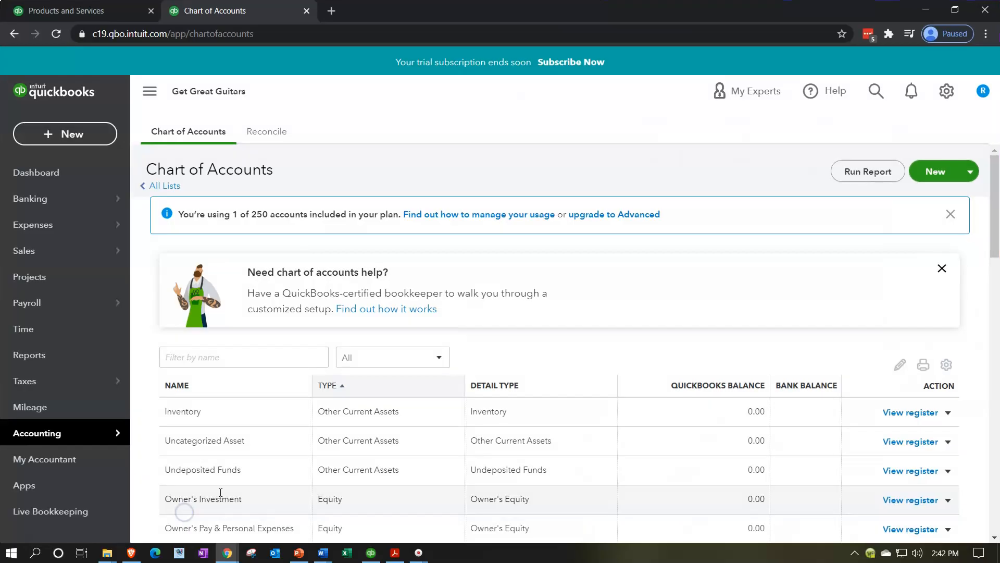
{"action": "left_click", "coordinate": [112, 15]}
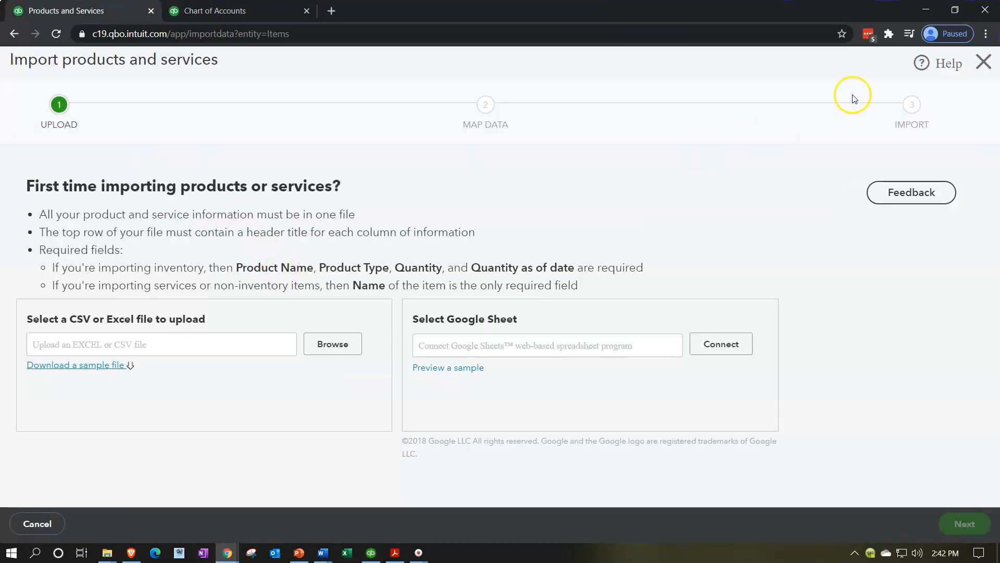
{"action": "left_click", "coordinate": [973, 67]}
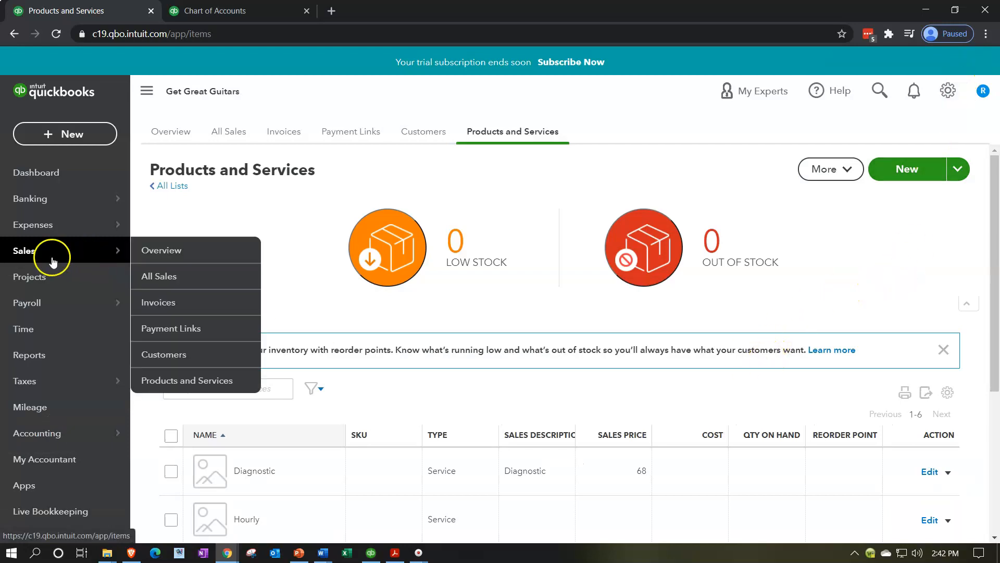
{"action": "left_click", "coordinate": [958, 169]}
{"action": "left_click", "coordinate": [893, 198]}
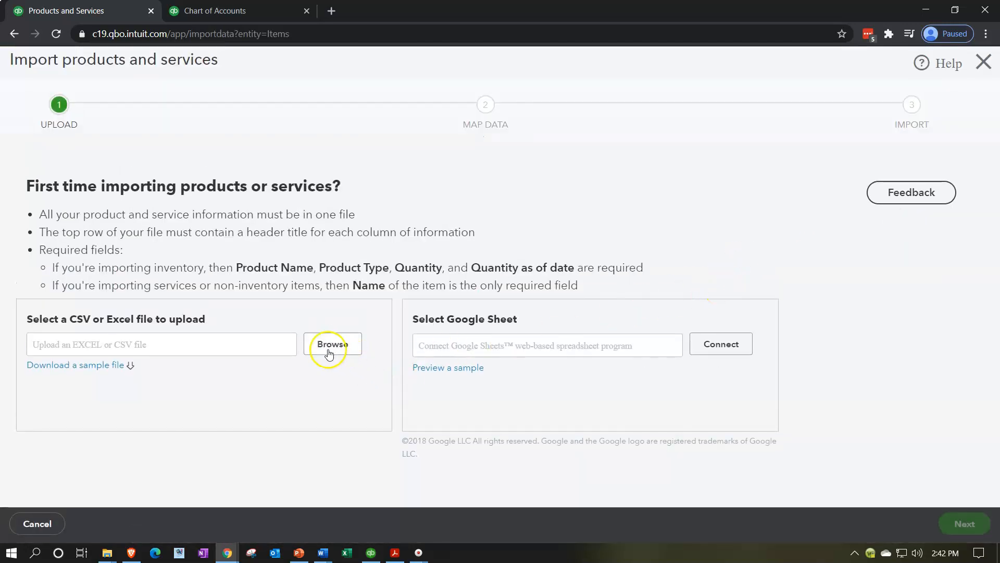
Step: Upload Inventory Items.csv as the import file and continue to data mapping
{"action": "left_click", "coordinate": [329, 352]}
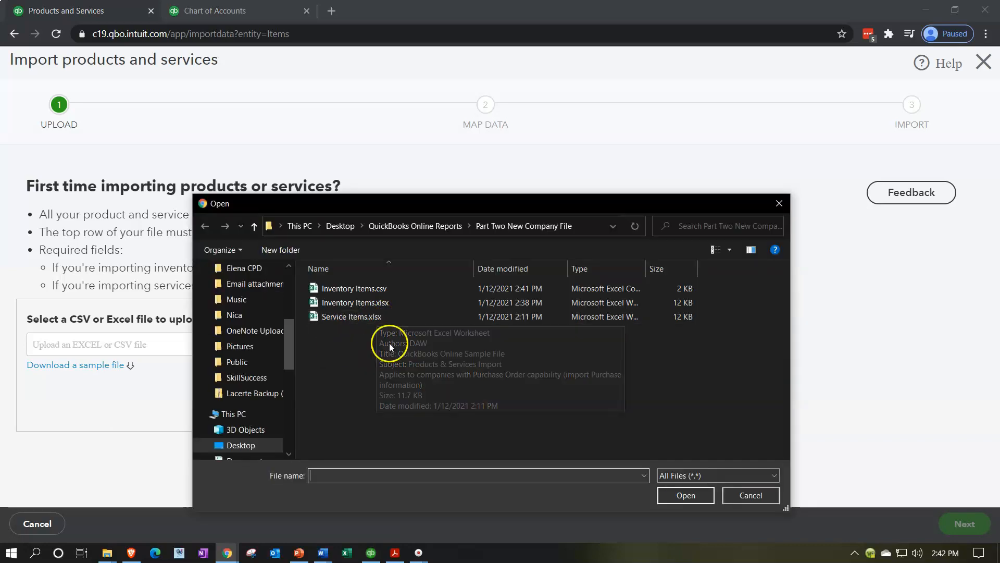
{"action": "double_click", "coordinate": [352, 289]}
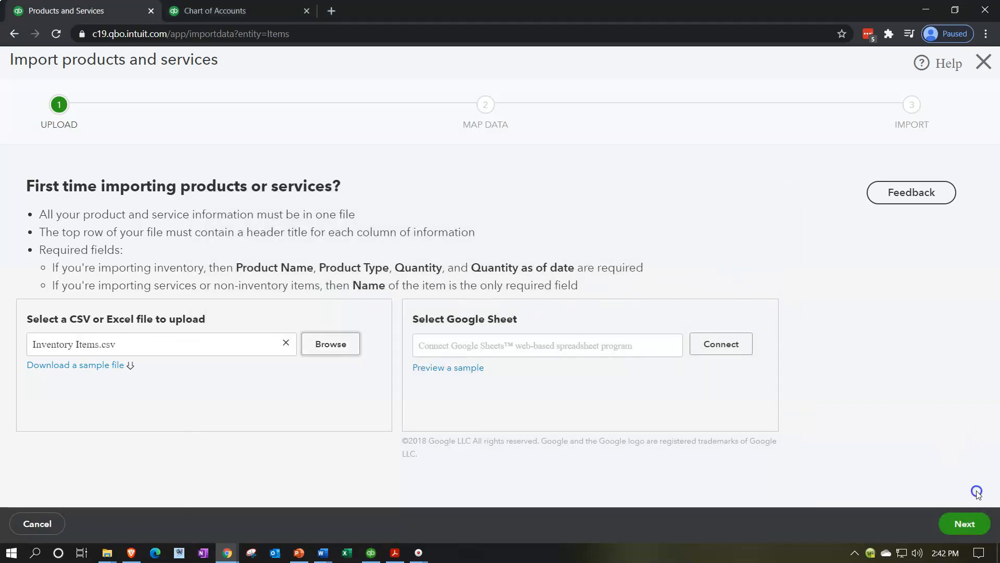
{"action": "left_click", "coordinate": [966, 524]}
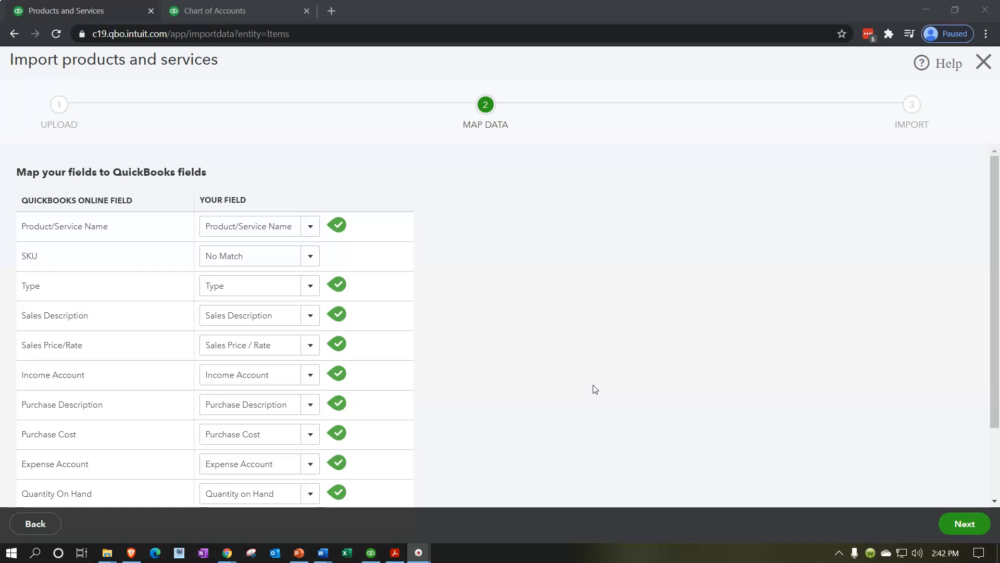
Step: Review the field mappings and compare them with the columns of the open CSV file
{"action": "scroll", "coordinate": [595, 389], "scroll_direction": "down", "scroll_amount": 1}
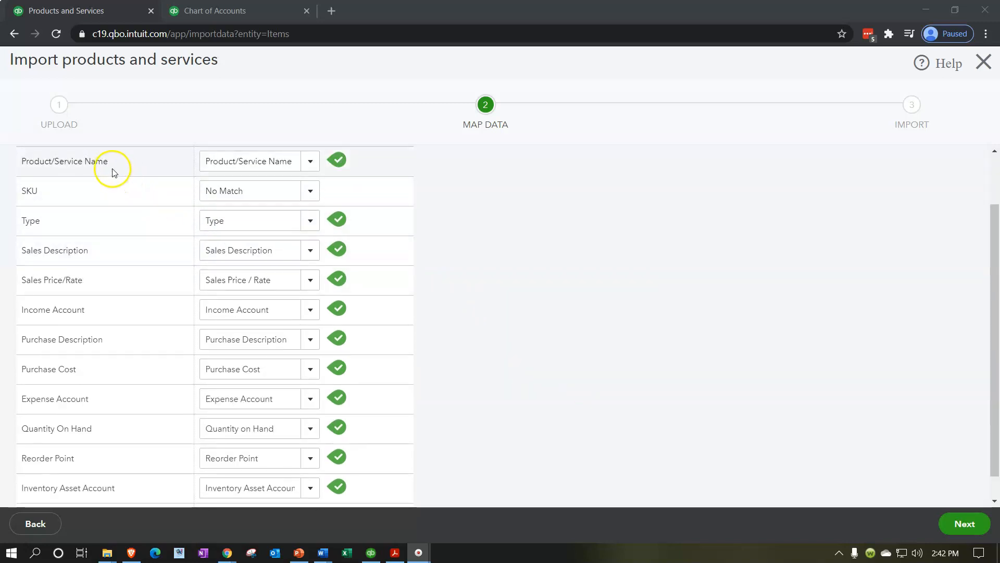
{"action": "left_click", "coordinate": [311, 162]}
{"action": "left_click", "coordinate": [313, 163]}
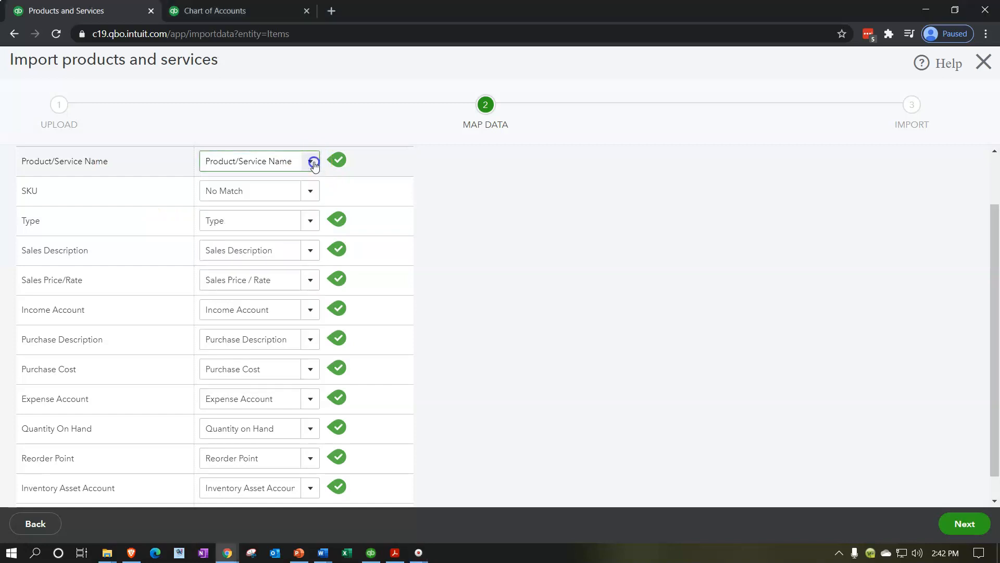
{"action": "left_click", "coordinate": [355, 556]}
{"action": "right_click", "coordinate": [354, 556]}
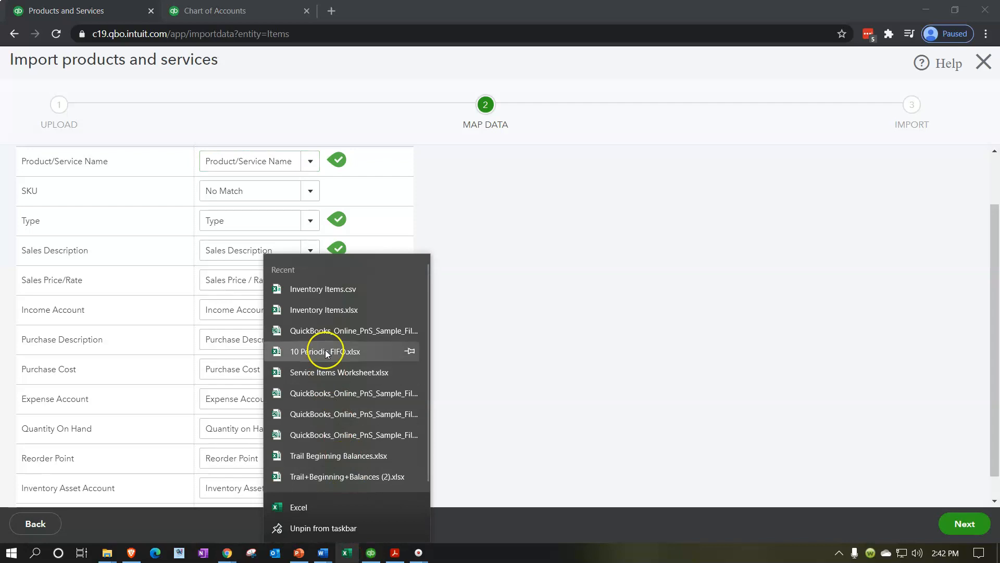
{"action": "left_click", "coordinate": [320, 297]}
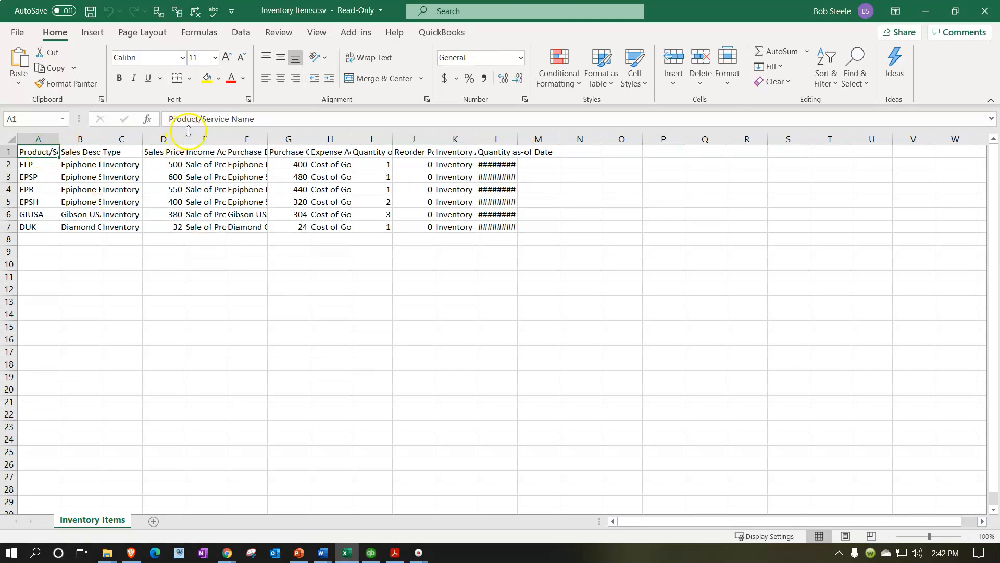
{"action": "left_click", "coordinate": [926, 11]}
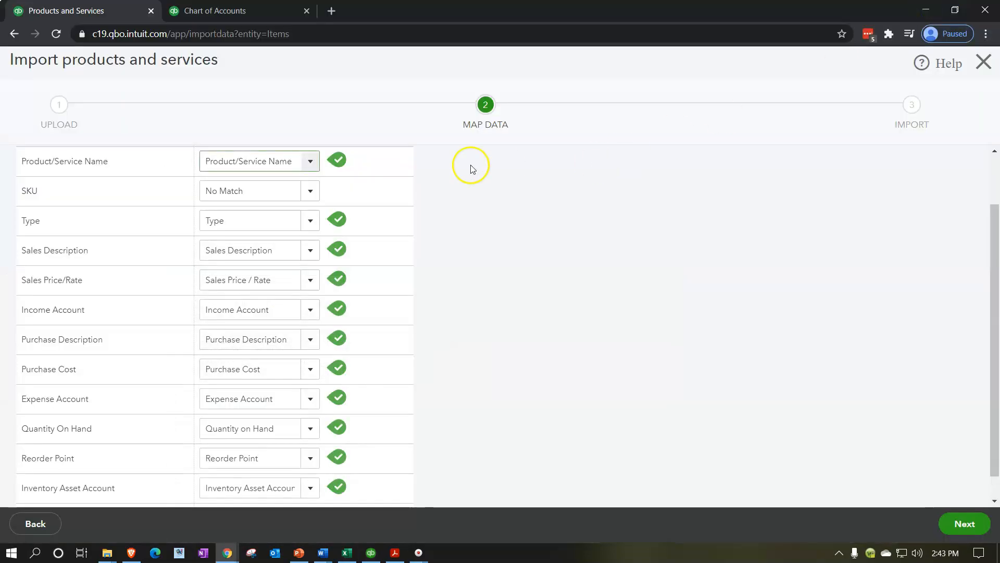
Step: Check the remaining mapped fields down to Quantity as-of Date and continue to the import preview
{"action": "left_click", "coordinate": [310, 162]}
{"action": "left_click", "coordinate": [311, 162]}
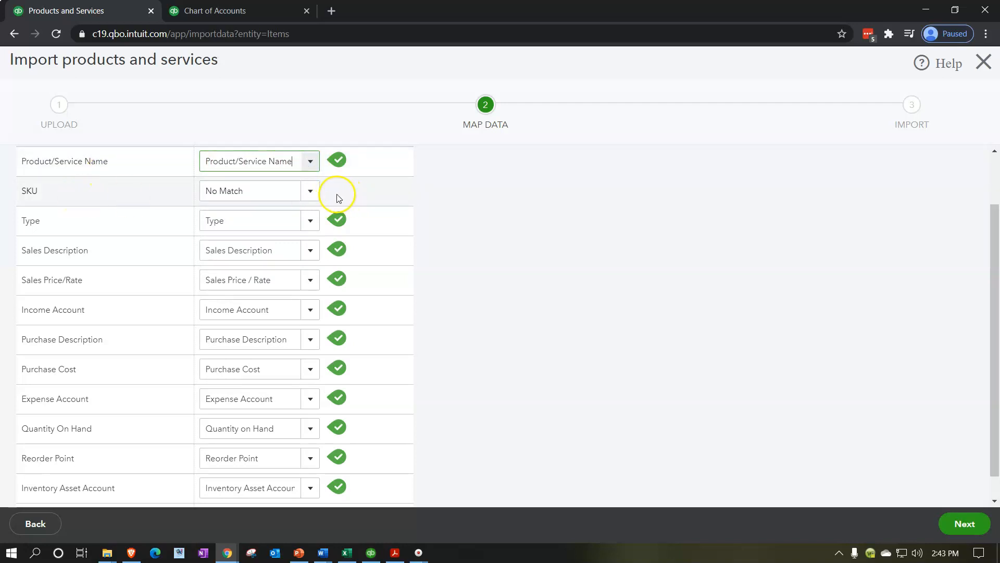
{"action": "left_click", "coordinate": [313, 192]}
{"action": "left_click", "coordinate": [313, 193]}
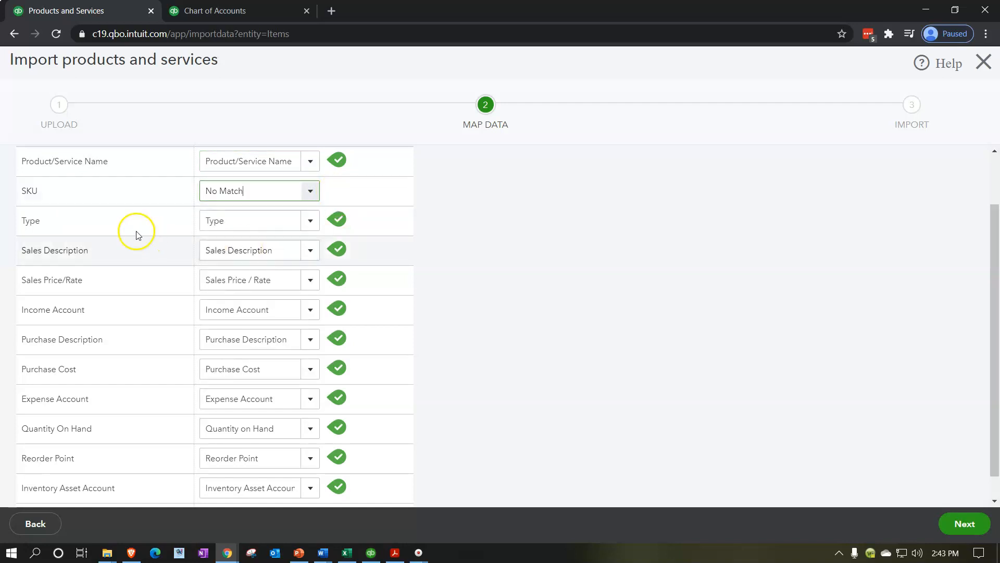
{"action": "left_click", "coordinate": [311, 221]}
{"action": "left_click", "coordinate": [313, 224]}
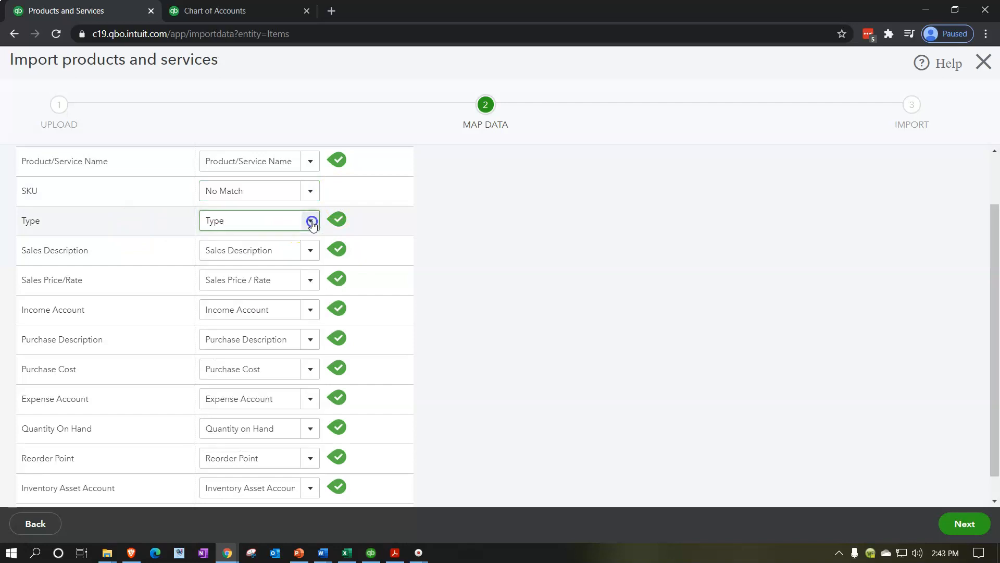
{"action": "left_click", "coordinate": [314, 251]}
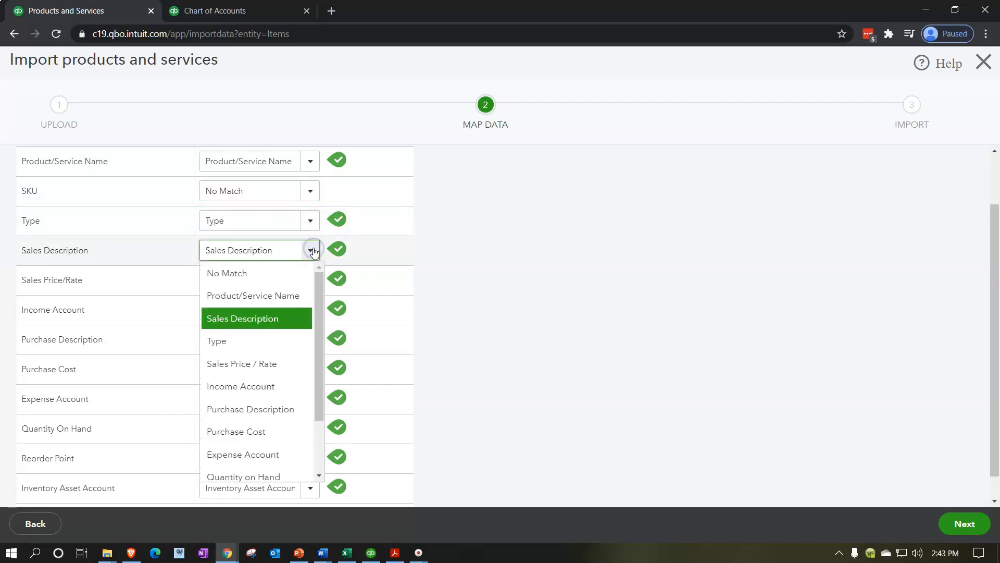
{"action": "left_click", "coordinate": [314, 251]}
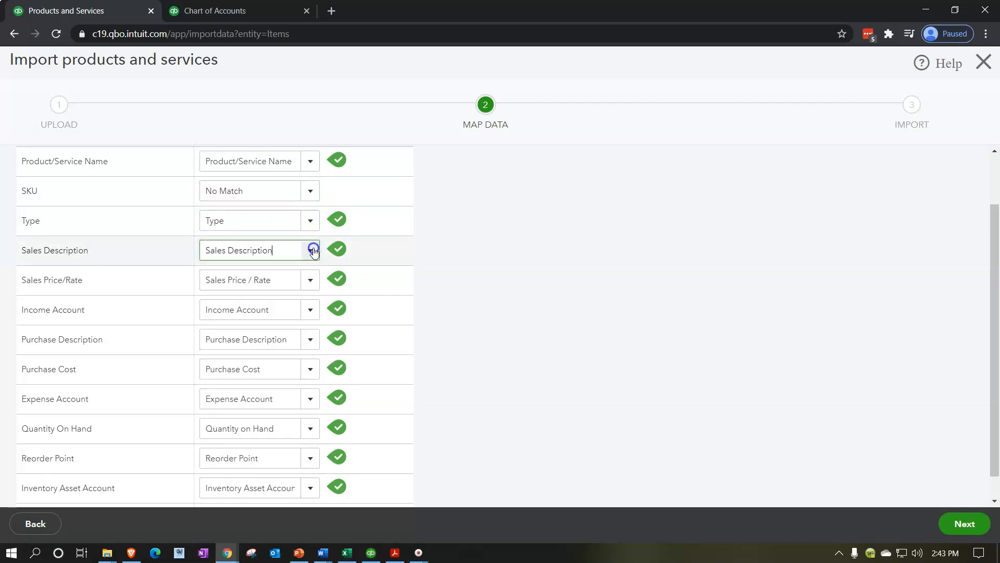
{"action": "left_click", "coordinate": [314, 286]}
{"action": "left_click", "coordinate": [315, 284]}
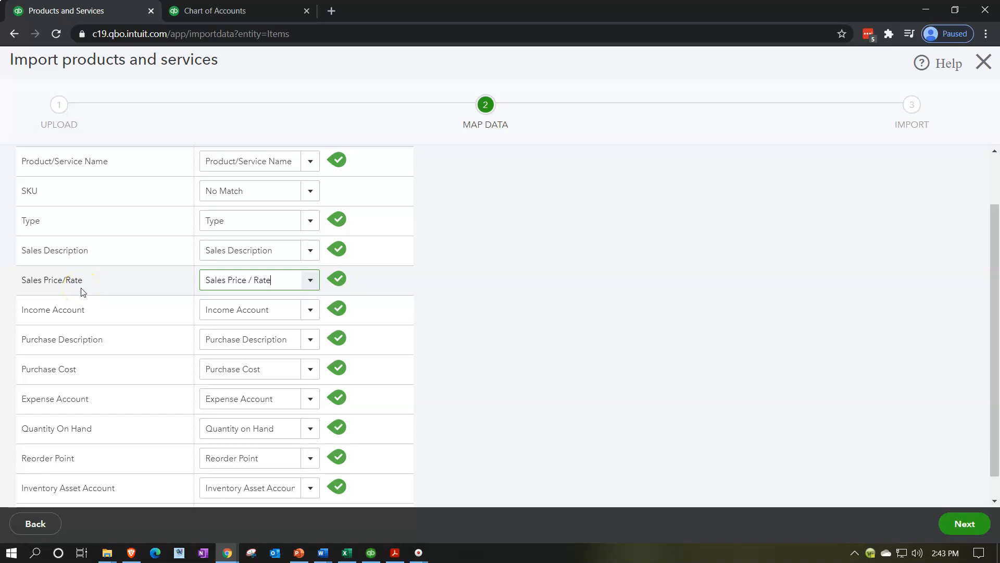
{"action": "left_click", "coordinate": [314, 280]}
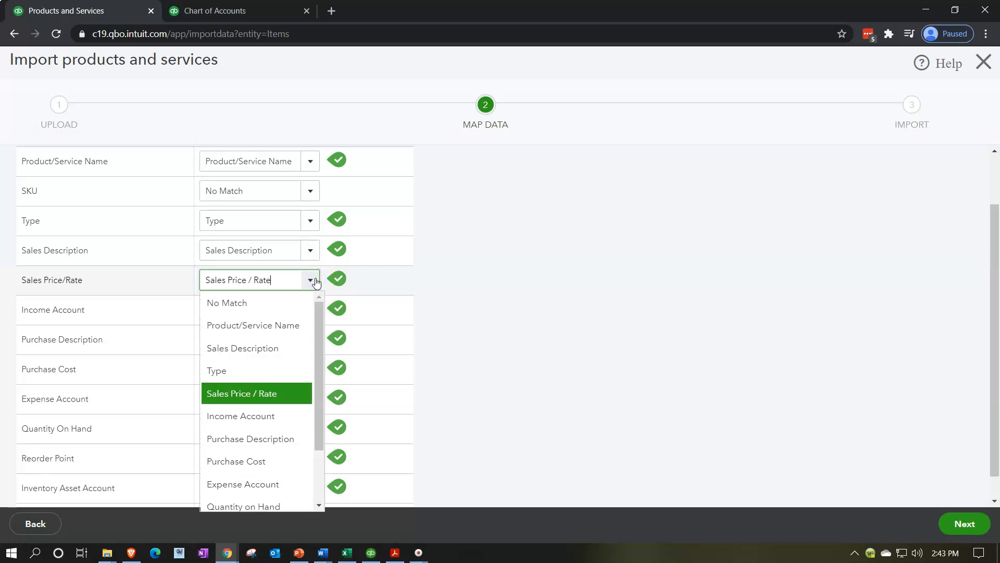
{"action": "left_click", "coordinate": [314, 280]}
{"action": "scroll", "coordinate": [562, 337], "scroll_direction": "down", "scroll_amount": 1}
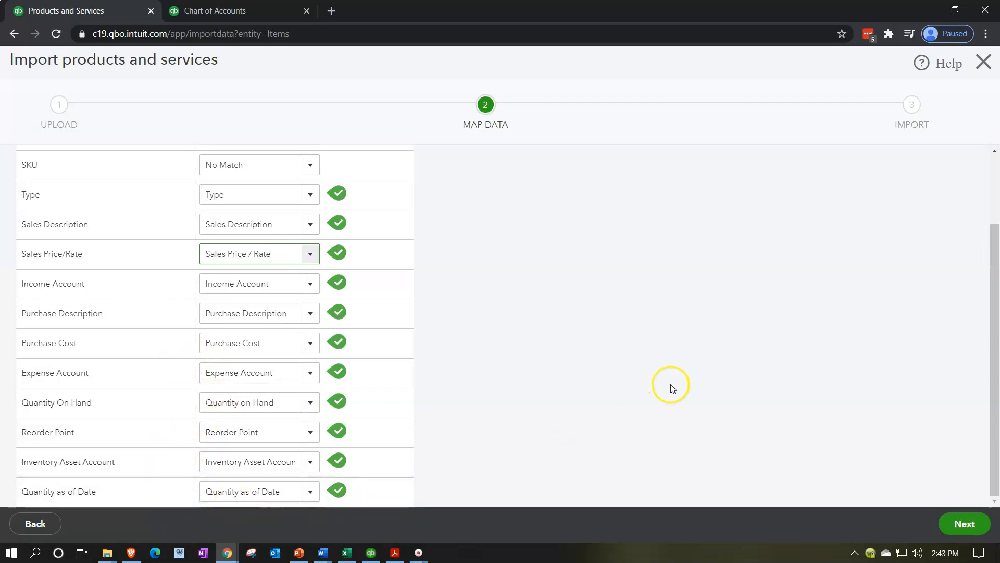
{"action": "left_click", "coordinate": [961, 523]}
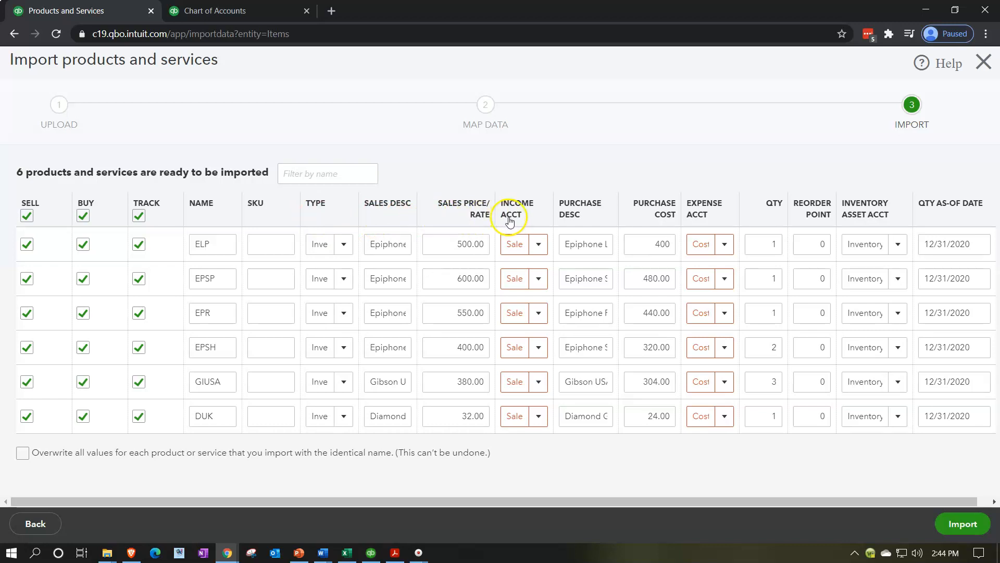
Step: Set the income account of all six imported products to Sales of Product Income
{"action": "left_click", "coordinate": [537, 244]}
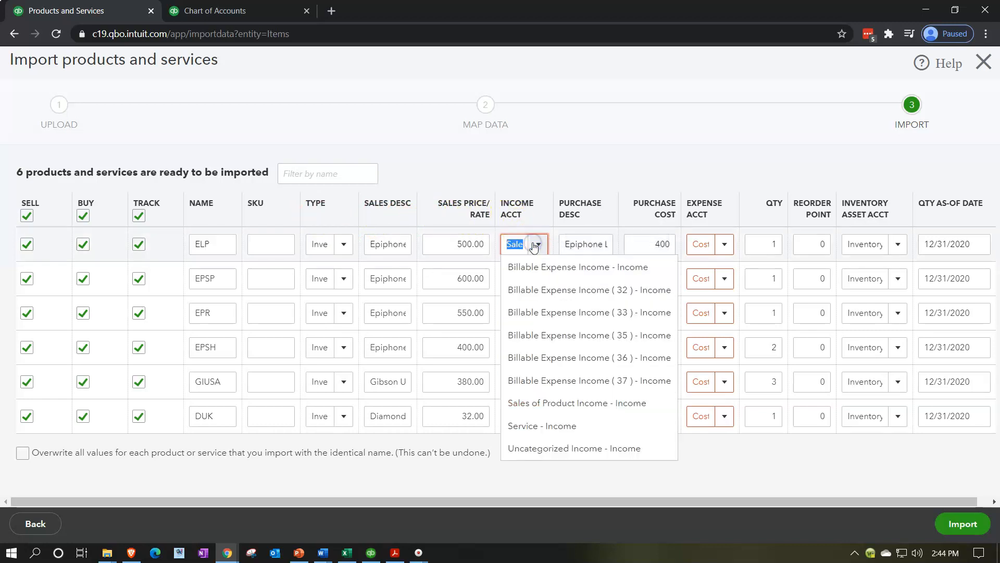
{"action": "left_click", "coordinate": [535, 245]}
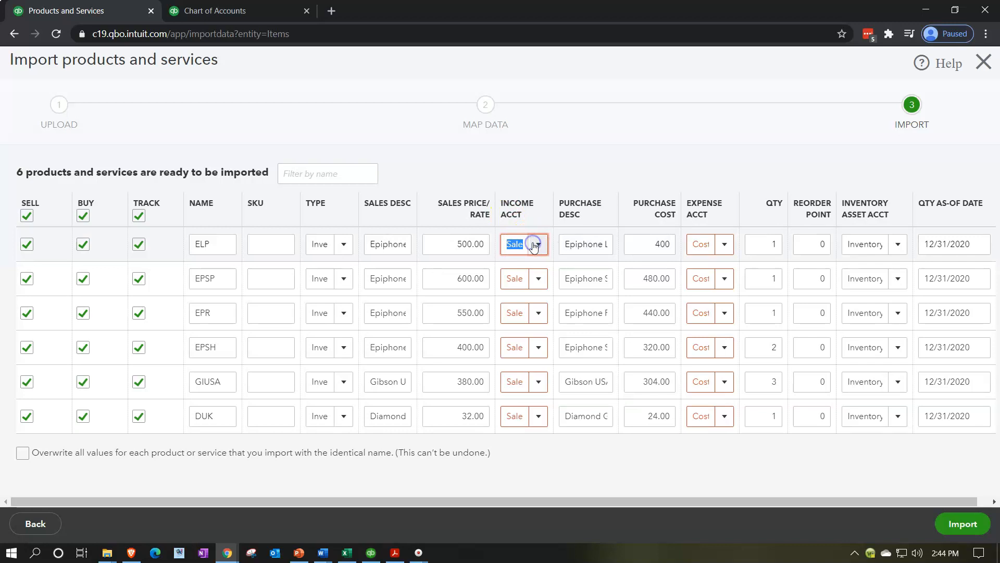
{"action": "left_click", "coordinate": [537, 244]}
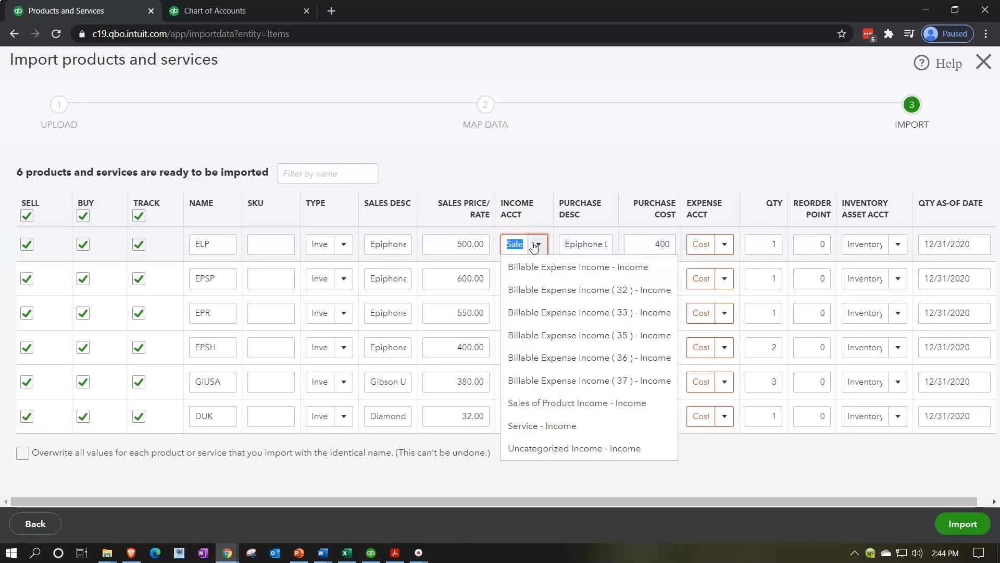
{"action": "left_click", "coordinate": [590, 410]}
{"action": "left_click", "coordinate": [538, 279]}
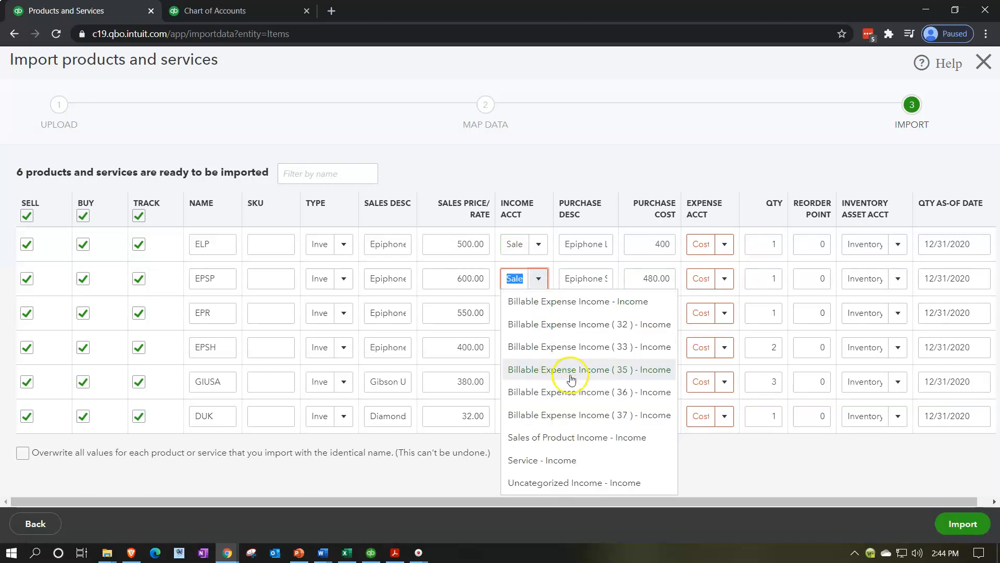
{"action": "left_click", "coordinate": [591, 437]}
{"action": "left_click", "coordinate": [536, 320]}
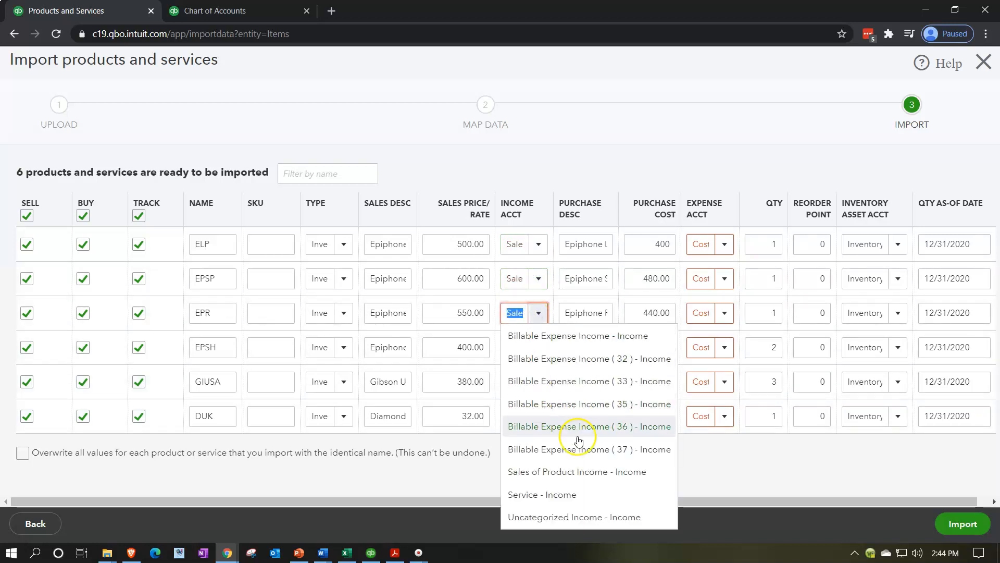
{"action": "left_click", "coordinate": [576, 471]}
{"action": "left_click", "coordinate": [539, 346]}
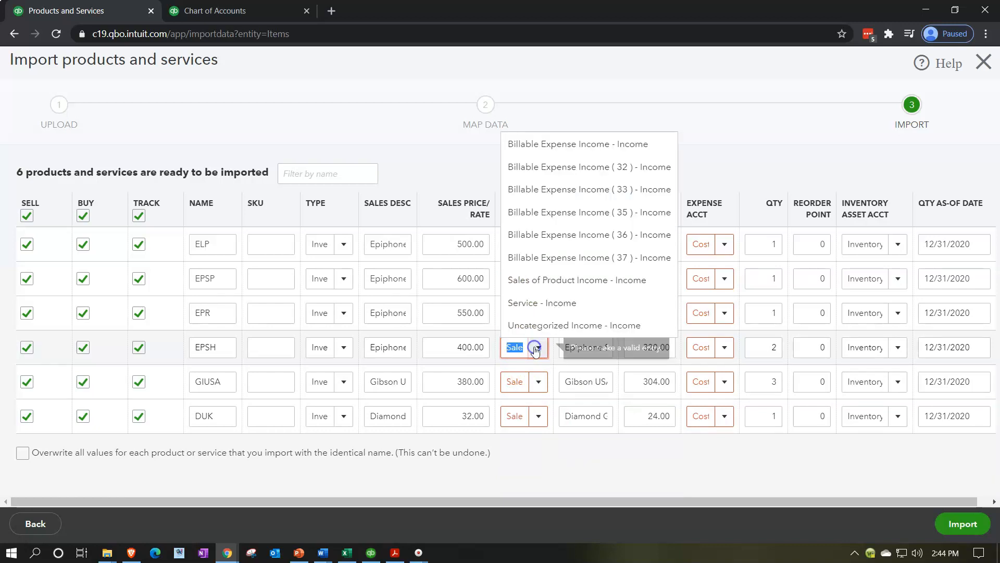
{"action": "left_click", "coordinate": [558, 280]}
{"action": "left_click", "coordinate": [538, 381]}
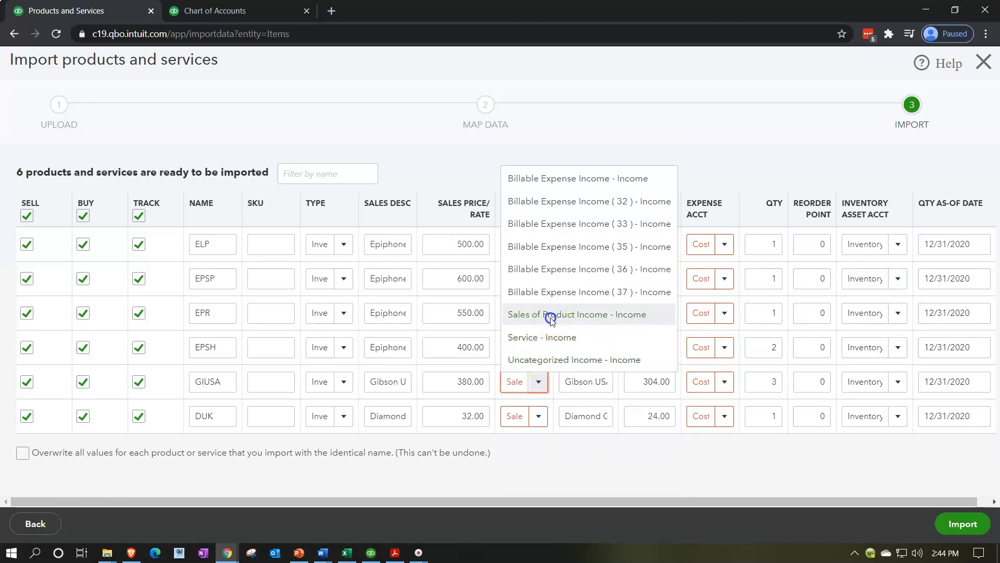
{"action": "left_click", "coordinate": [549, 315]}
{"action": "left_click", "coordinate": [532, 421]}
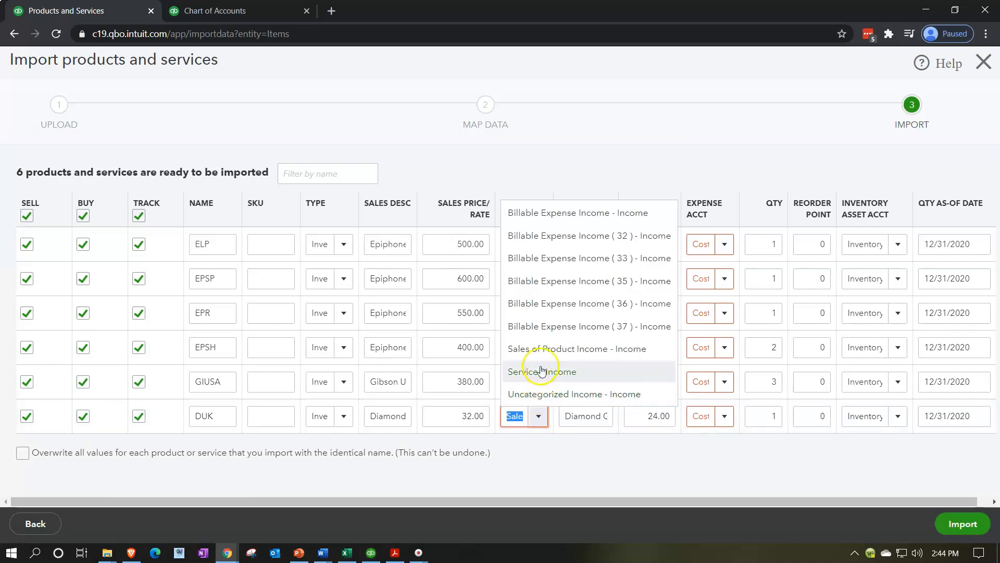
{"action": "left_click", "coordinate": [540, 347]}
Step: Set the expense account of all six imported products to Cost of Goods Sold
{"action": "left_click", "coordinate": [724, 245]}
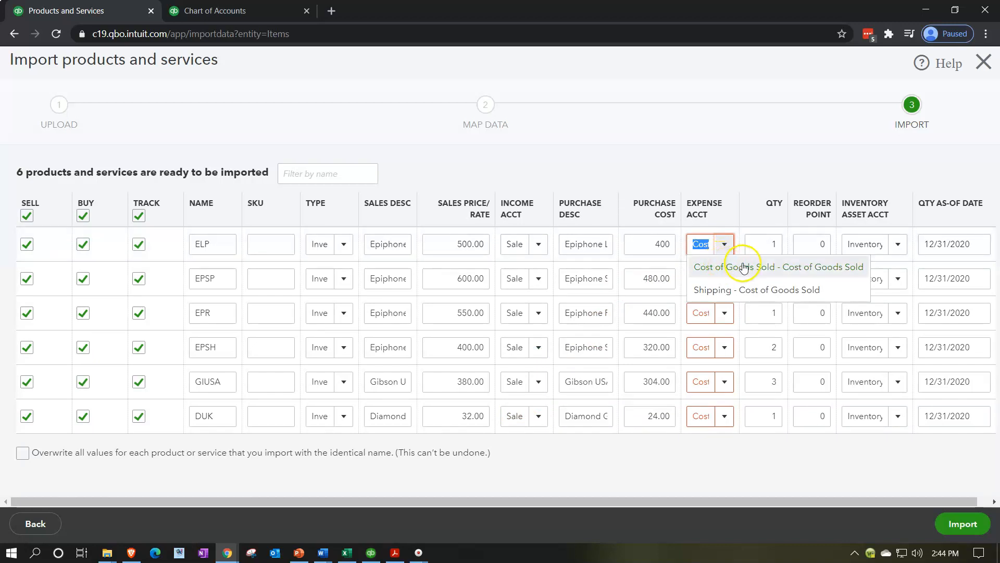
{"action": "left_click", "coordinate": [746, 267]}
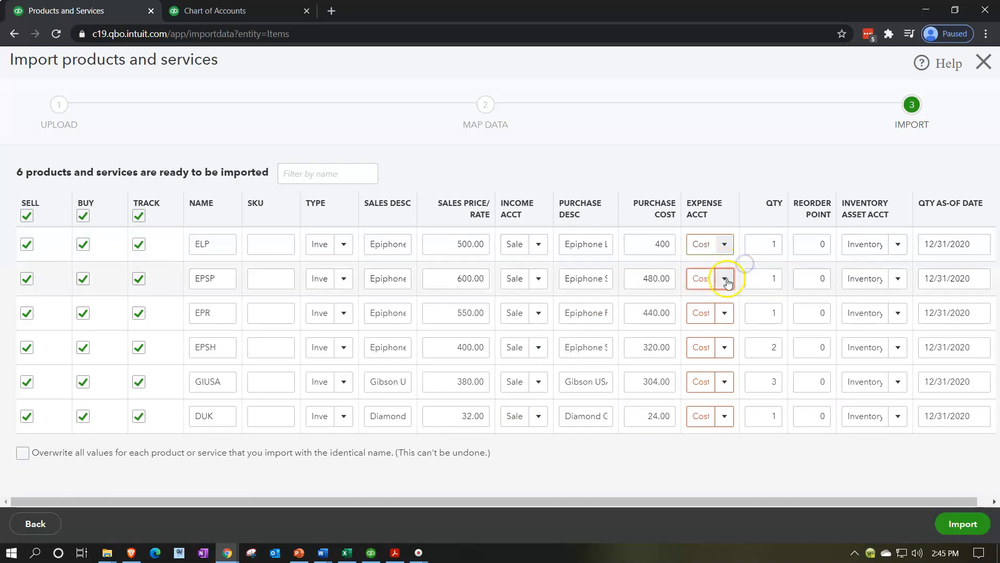
{"action": "left_click", "coordinate": [726, 279]}
{"action": "left_click", "coordinate": [735, 298]}
{"action": "left_click", "coordinate": [725, 314]}
{"action": "left_click", "coordinate": [733, 338]}
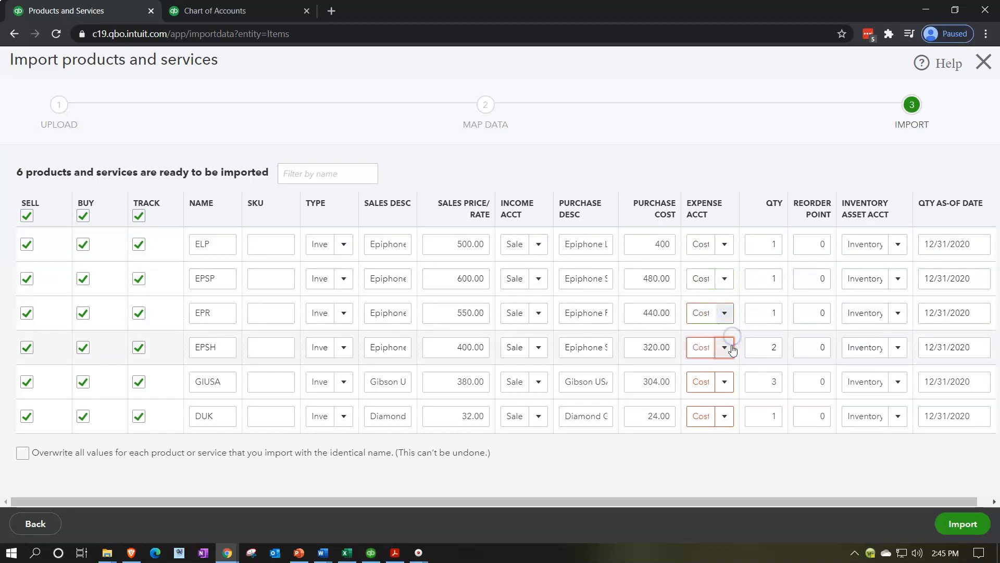
{"action": "left_click", "coordinate": [725, 347]}
{"action": "left_click", "coordinate": [731, 366]}
{"action": "left_click", "coordinate": [725, 381]}
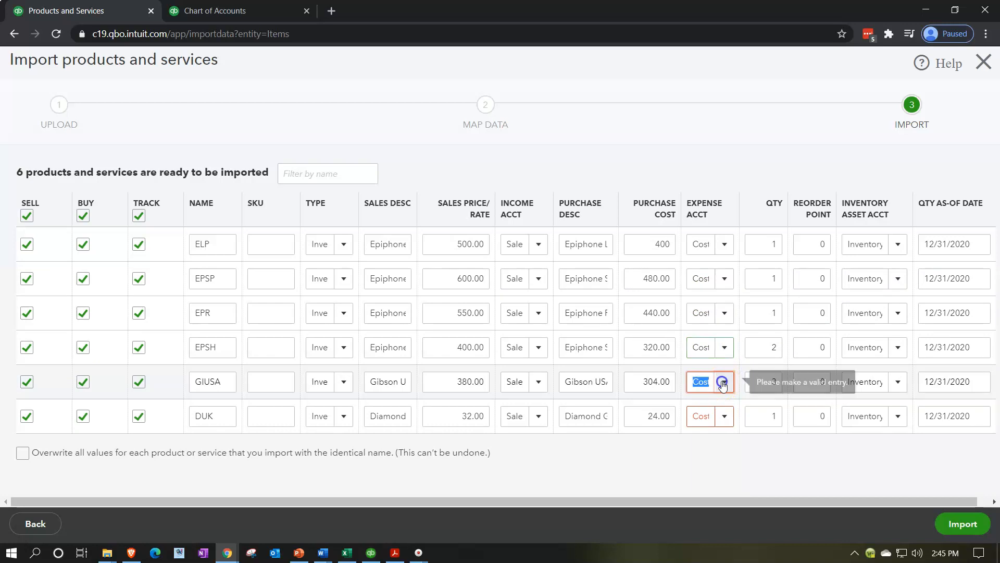
{"action": "left_click", "coordinate": [730, 400]}
{"action": "left_click", "coordinate": [725, 415]}
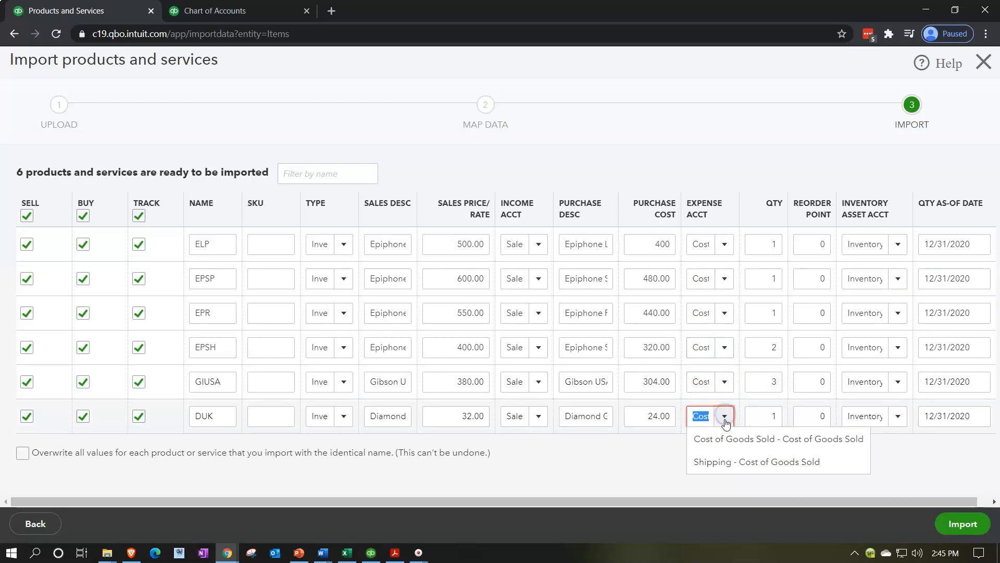
{"action": "left_click", "coordinate": [735, 438]}
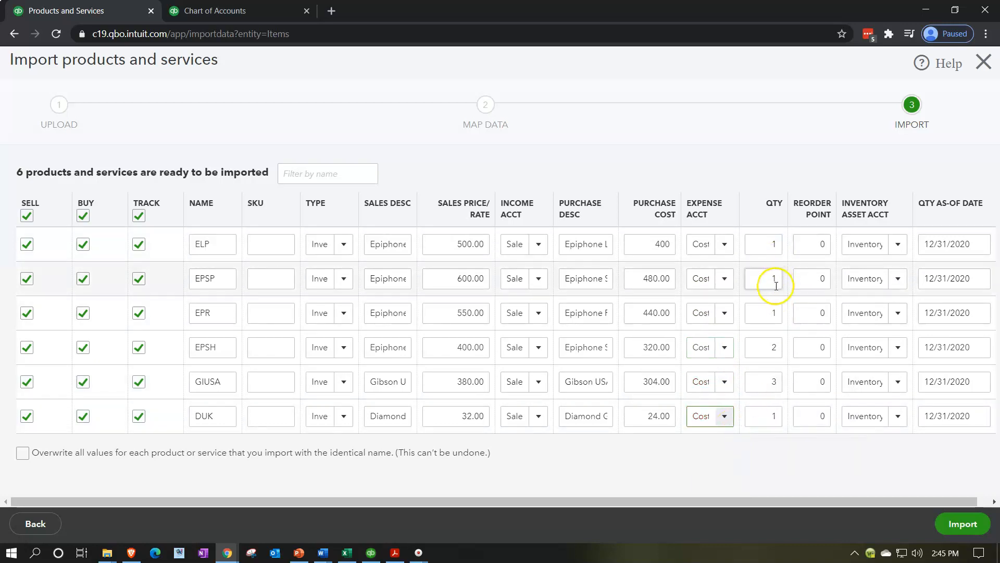
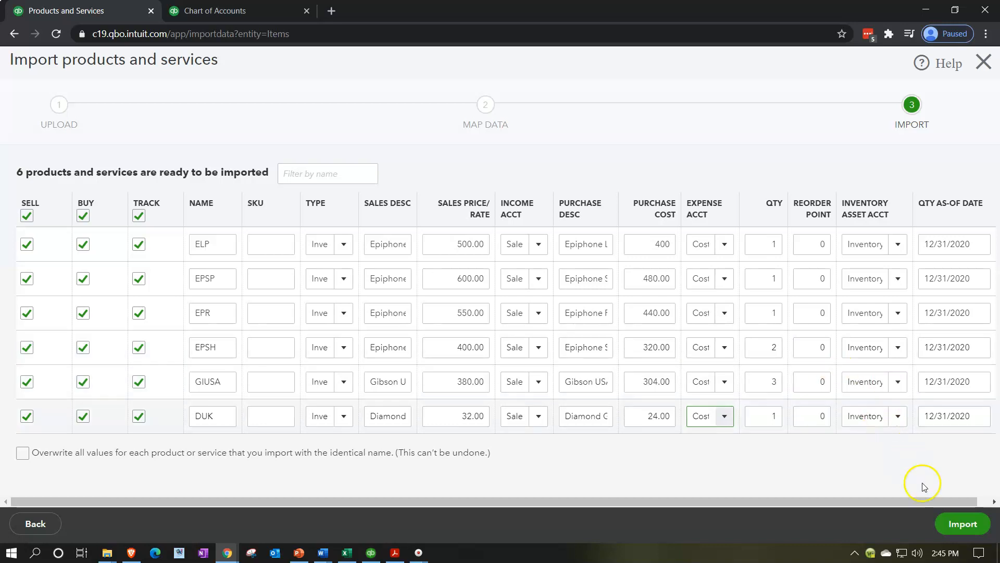
Step: Import the six products and close the import window without saving further changes
{"action": "left_click", "coordinate": [972, 535]}
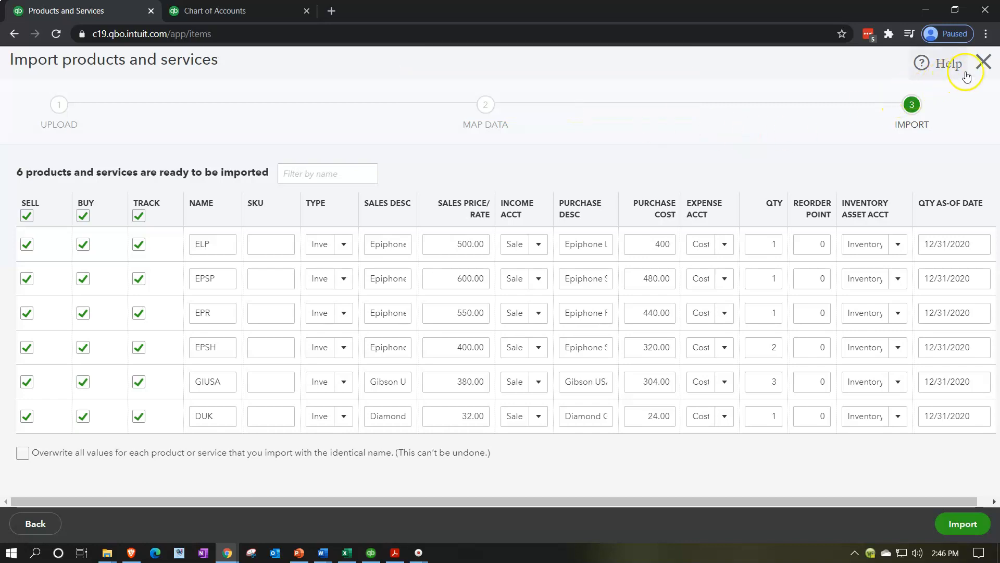
{"action": "left_click", "coordinate": [984, 64]}
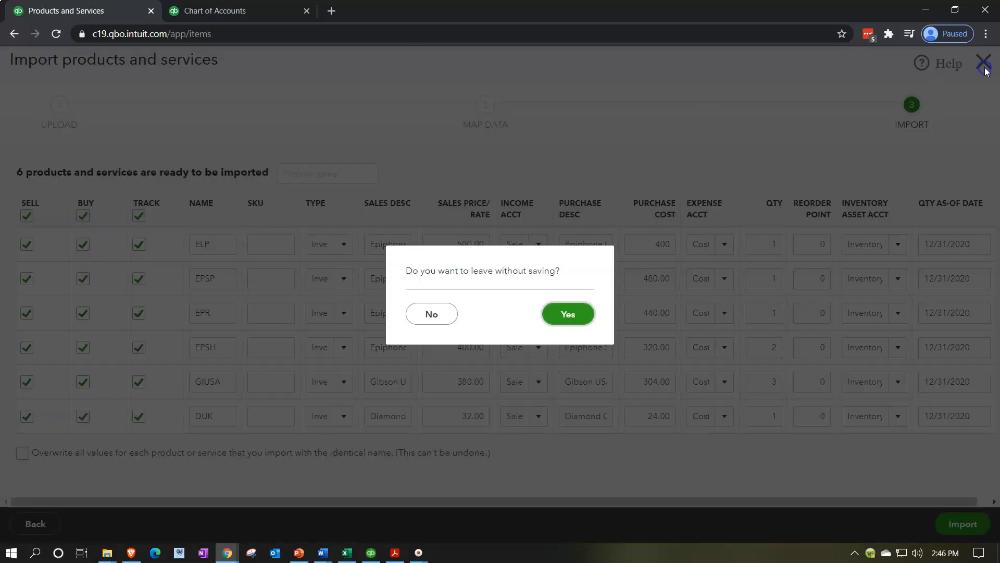
{"action": "left_click", "coordinate": [575, 313]}
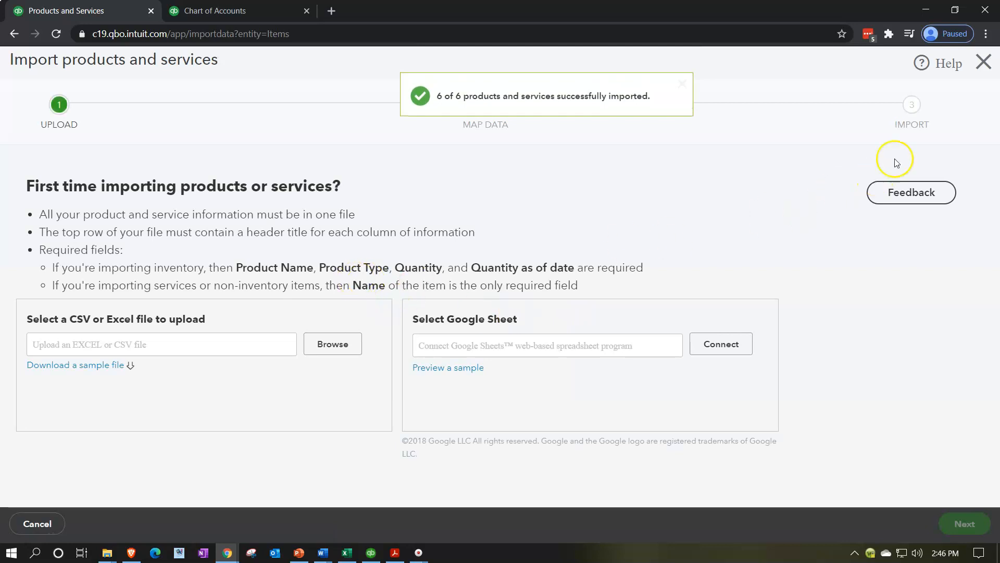
{"action": "left_click", "coordinate": [983, 62]}
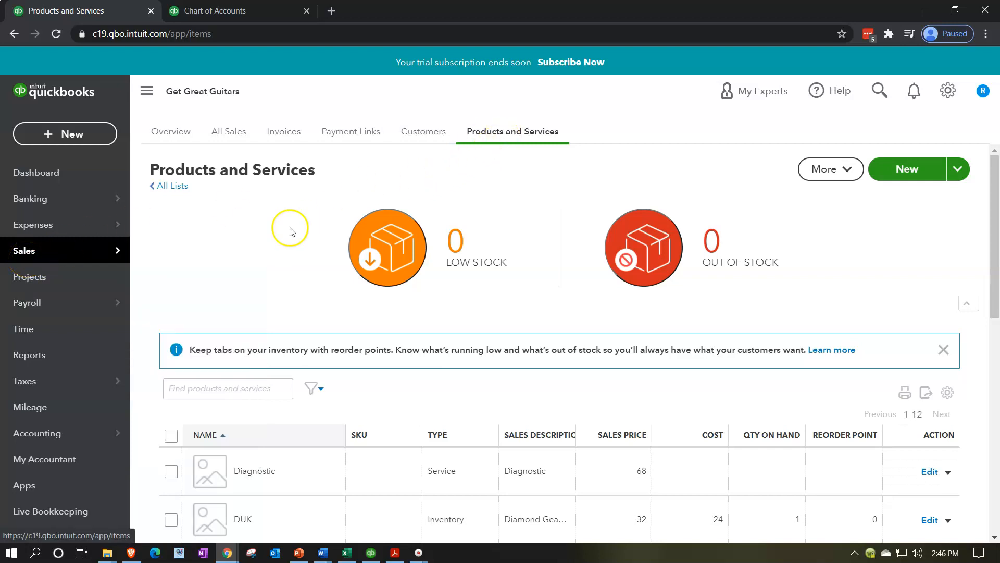
Step: Scroll through the Products and Services list to review the imported inventory items
{"action": "scroll", "coordinate": [252, 238], "scroll_direction": "down", "scroll_amount": 4}
{"action": "scroll", "coordinate": [274, 289], "scroll_direction": "down", "scroll_amount": 2}
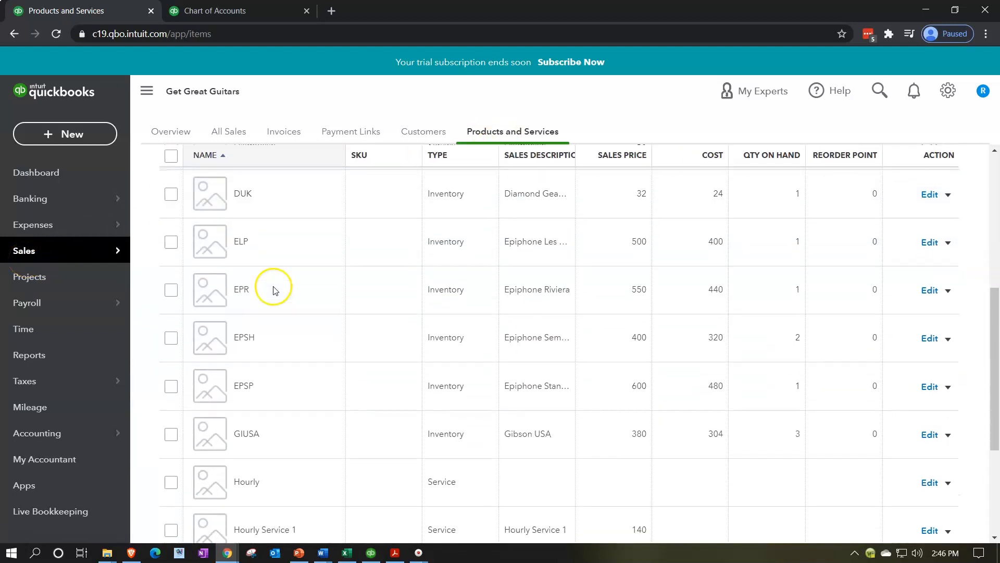
{"action": "scroll", "coordinate": [259, 291], "scroll_direction": "down", "scroll_amount": 1}
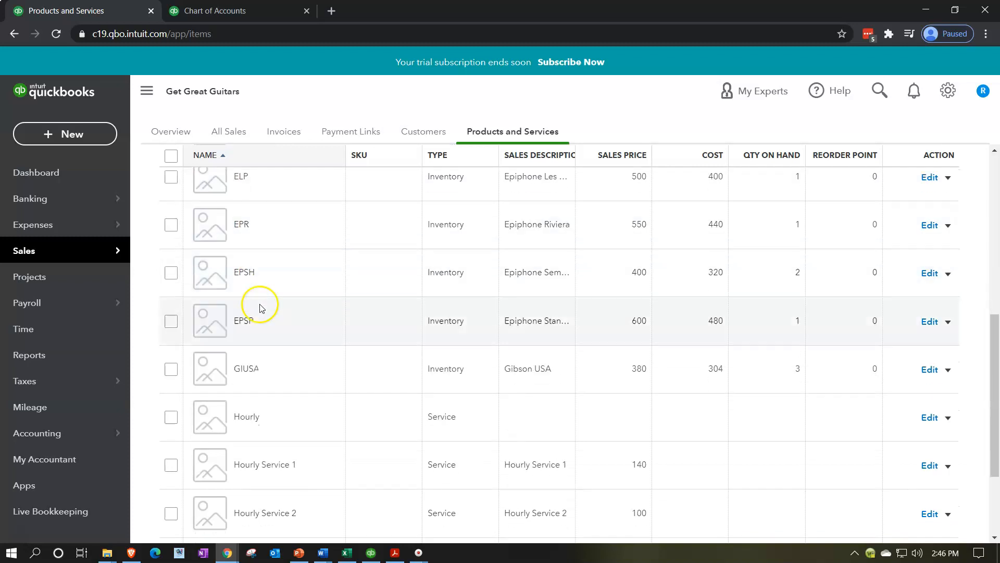
{"action": "scroll", "coordinate": [266, 390], "scroll_direction": "down", "scroll_amount": 3}
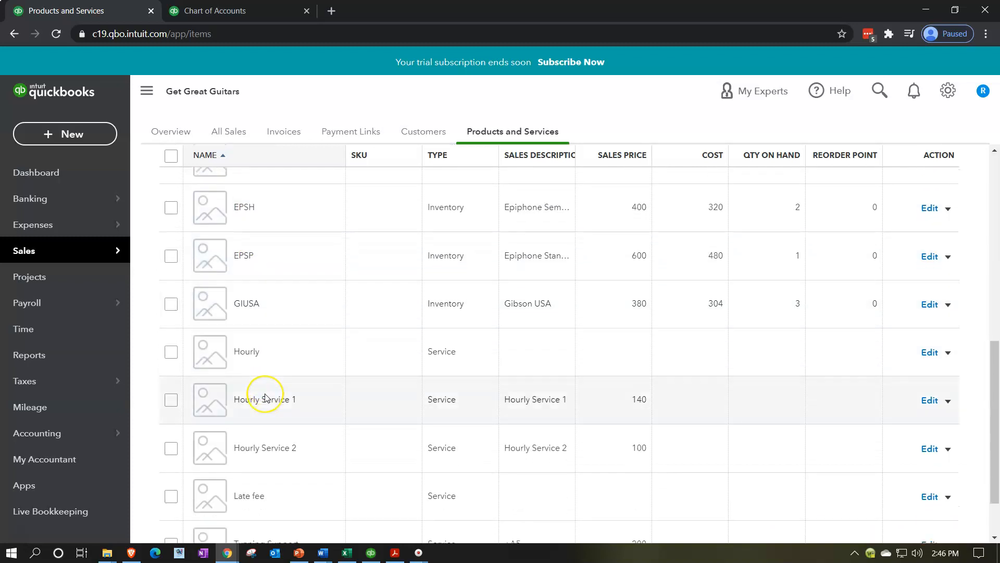
{"action": "scroll", "coordinate": [265, 398], "scroll_direction": "up", "scroll_amount": 6}
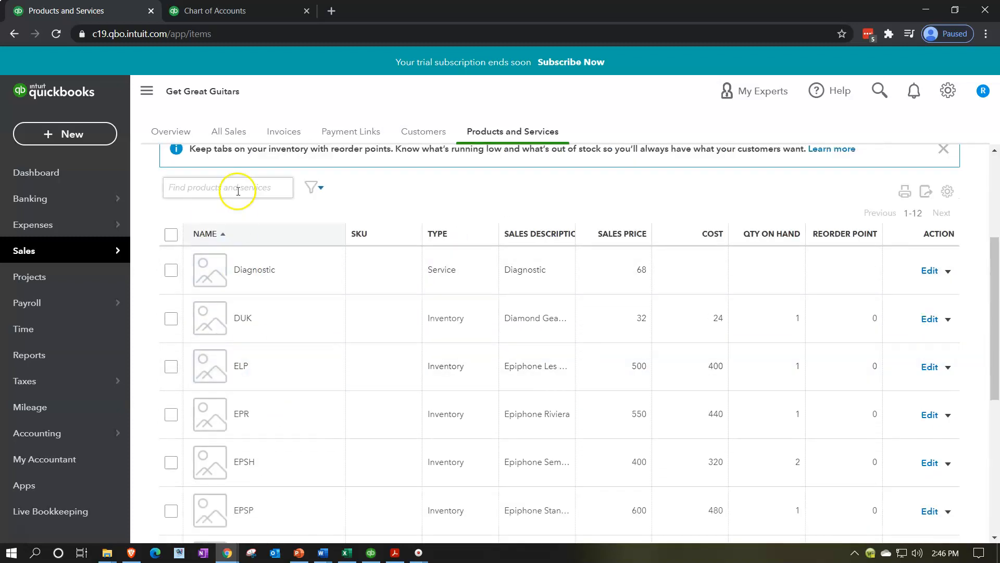
Step: Switch to the Chart of Accounts tab, start a new invoice, and dismiss the tour popup
{"action": "left_click", "coordinate": [240, 11]}
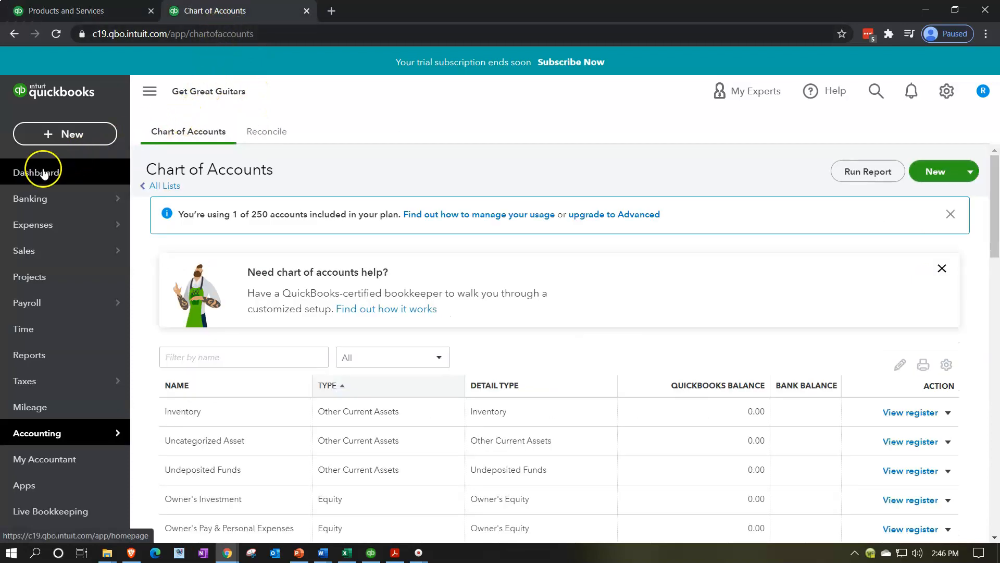
{"action": "left_click", "coordinate": [54, 138]}
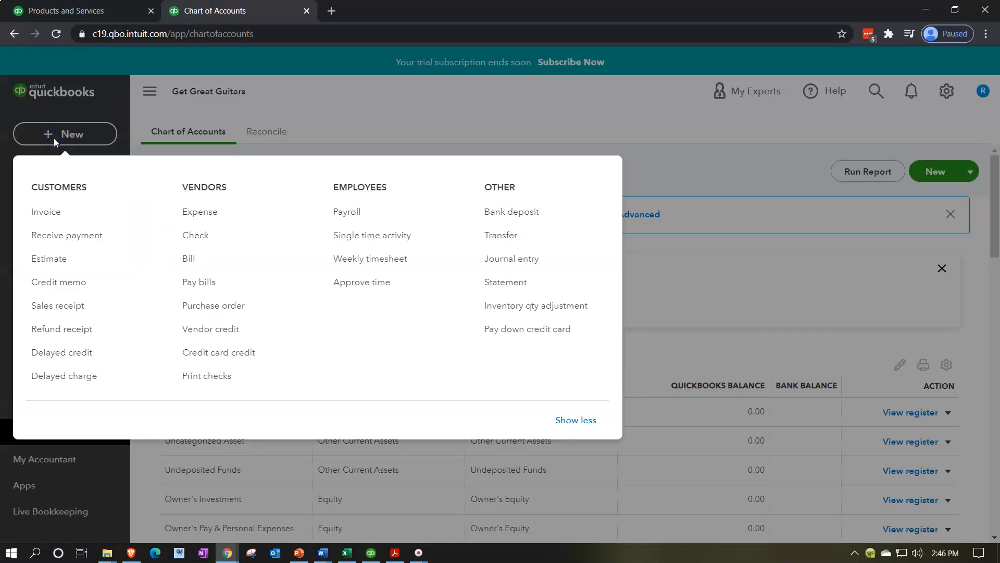
{"action": "left_click", "coordinate": [67, 215]}
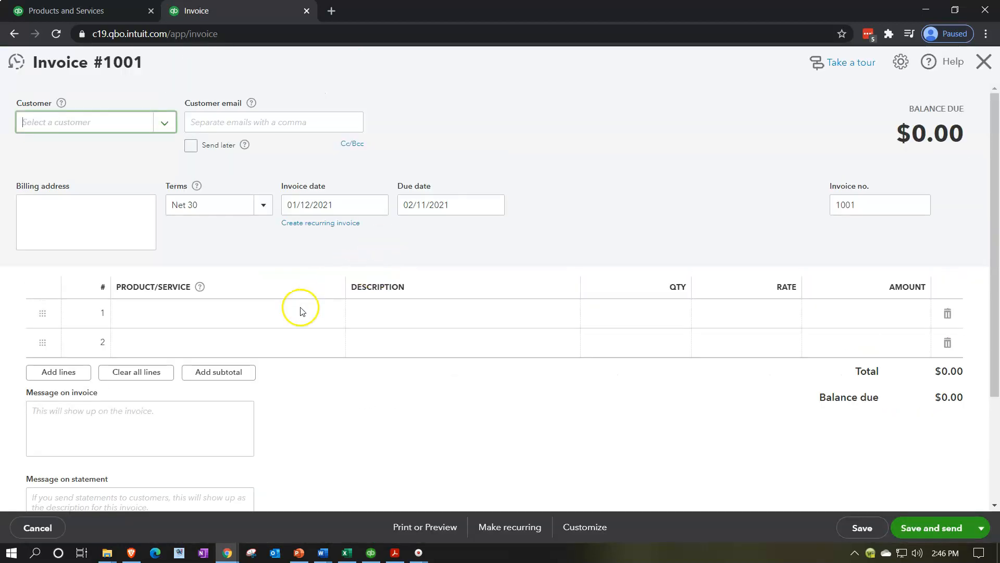
{"action": "left_click", "coordinate": [298, 309]}
{"action": "left_click", "coordinate": [333, 313]}
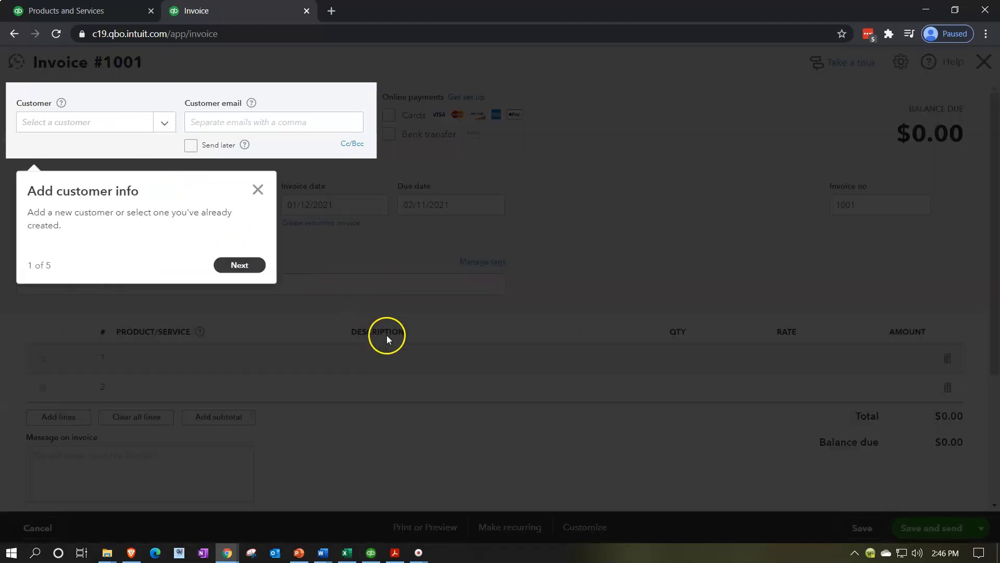
{"action": "left_click", "coordinate": [258, 188]}
Step: Choose DUK as the first invoice line's product, then replace it with EPSH
{"action": "left_click", "coordinate": [298, 359]}
{"action": "left_click", "coordinate": [332, 358]}
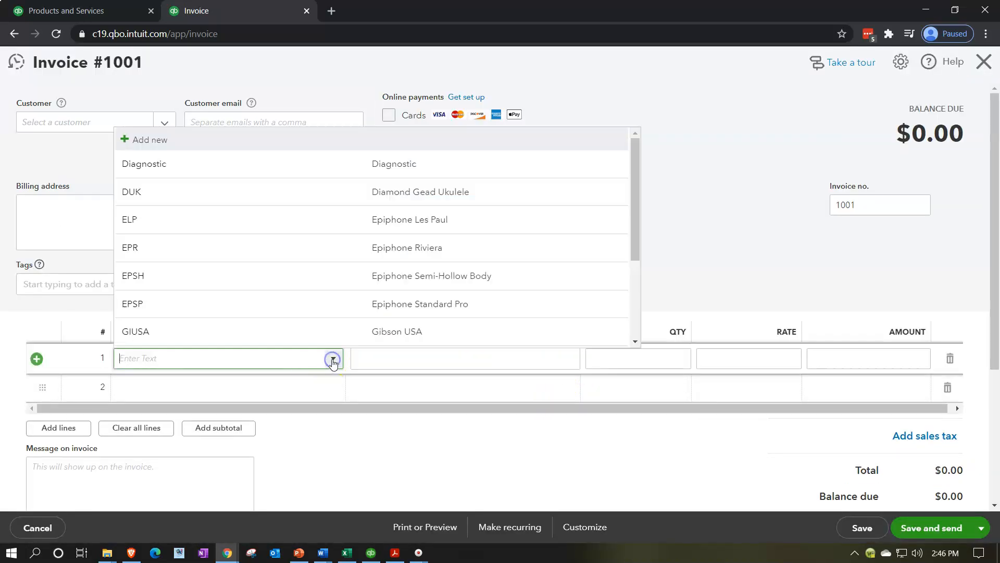
{"action": "left_click", "coordinate": [238, 203]}
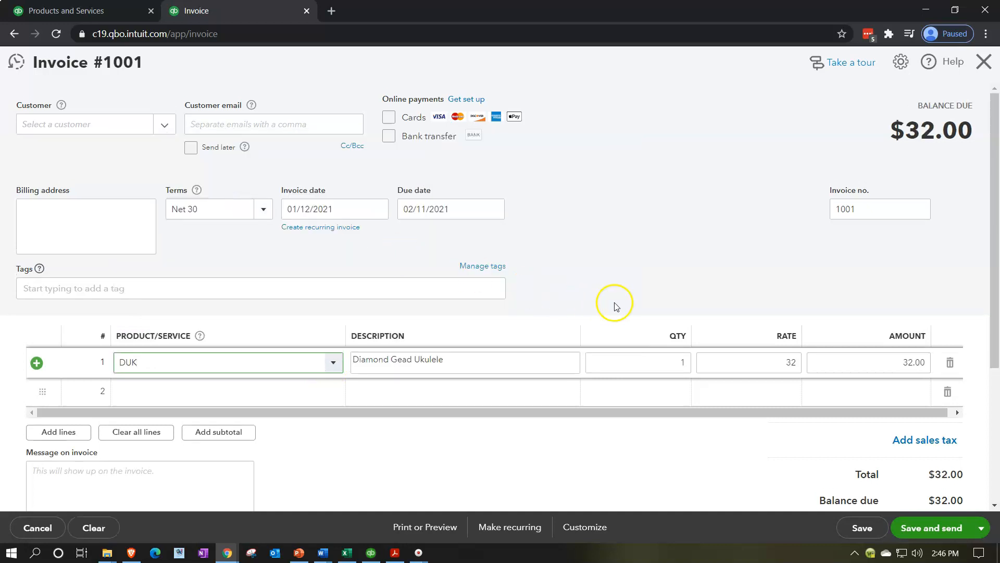
{"action": "scroll", "coordinate": [620, 299], "scroll_direction": "down", "scroll_amount": 1}
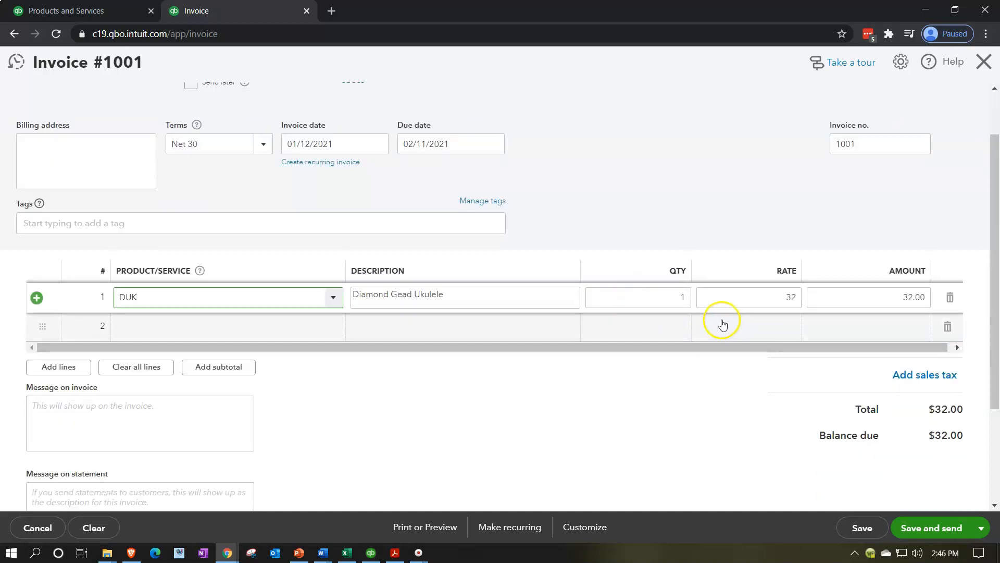
{"action": "left_click", "coordinate": [335, 301]}
{"action": "left_click", "coordinate": [306, 413]}
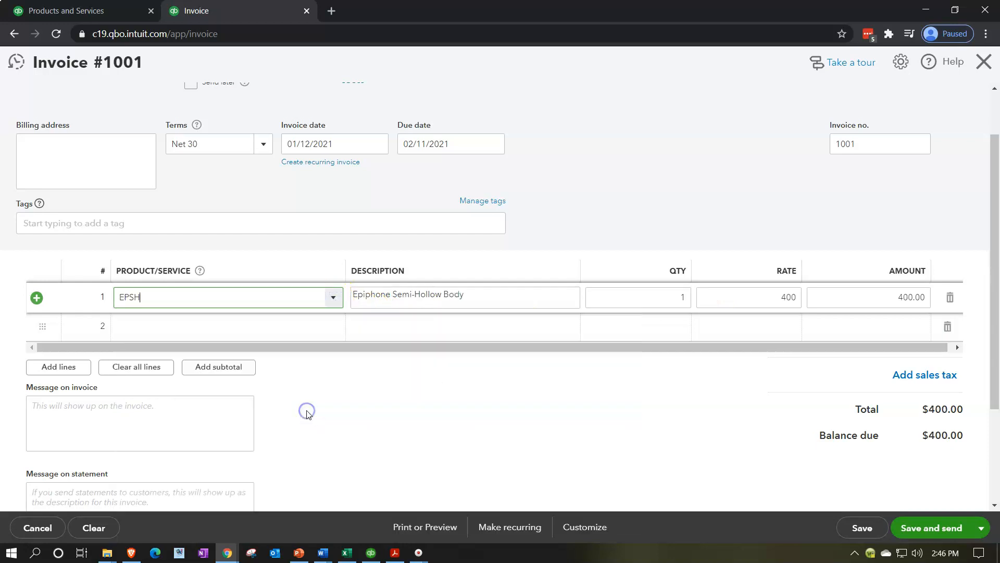
Step: Close the invoice and leave without saving
{"action": "scroll", "coordinate": [667, 397], "scroll_direction": "down", "scroll_amount": 1}
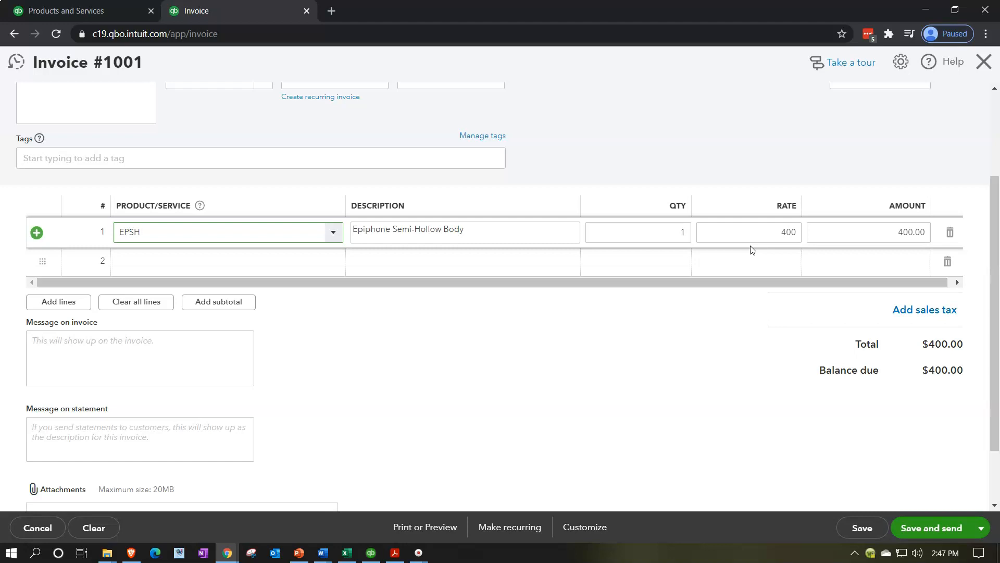
{"action": "key", "text": "alt+p"}
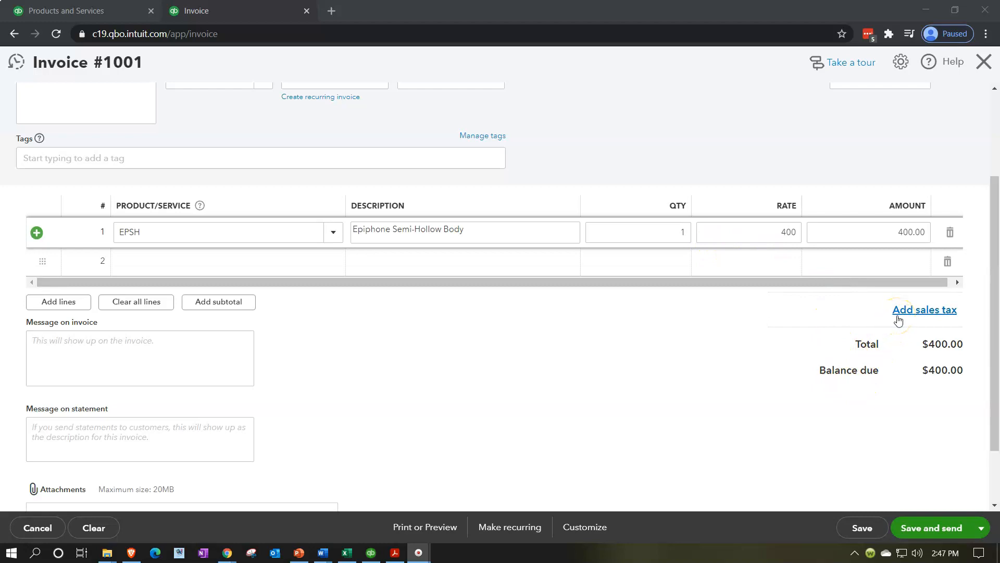
{"action": "scroll", "coordinate": [709, 397], "scroll_direction": "up", "scroll_amount": 3}
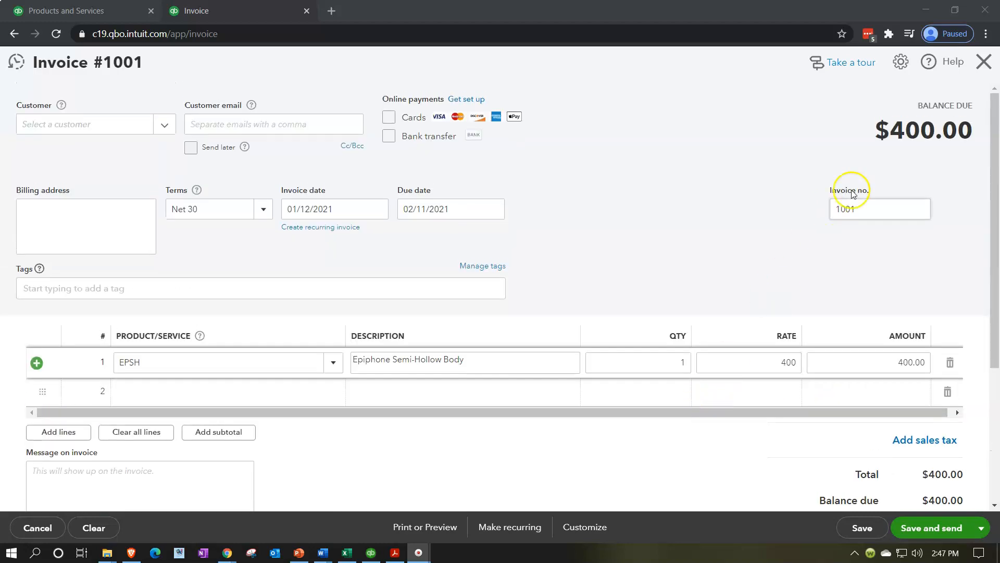
{"action": "left_click", "coordinate": [983, 76]}
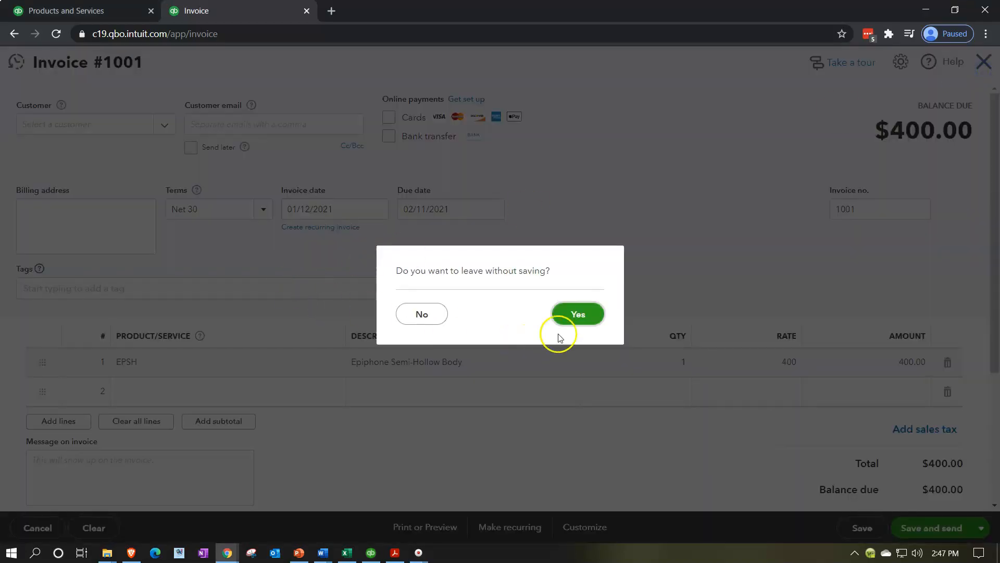
{"action": "left_click", "coordinate": [582, 314]}
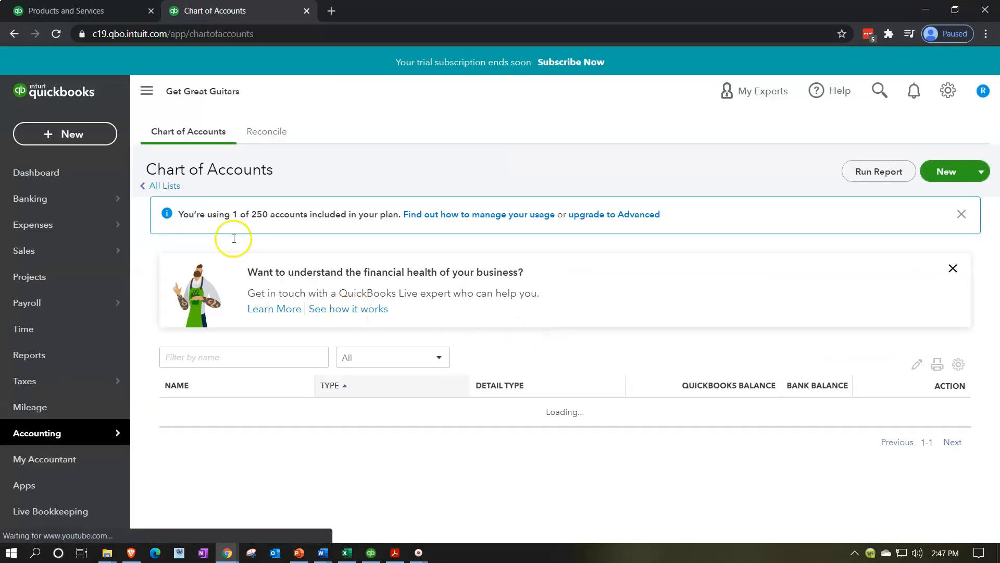
Step: Start a new expense, dismiss the tour popup, and open the category list on the first line
{"action": "left_click", "coordinate": [83, 133]}
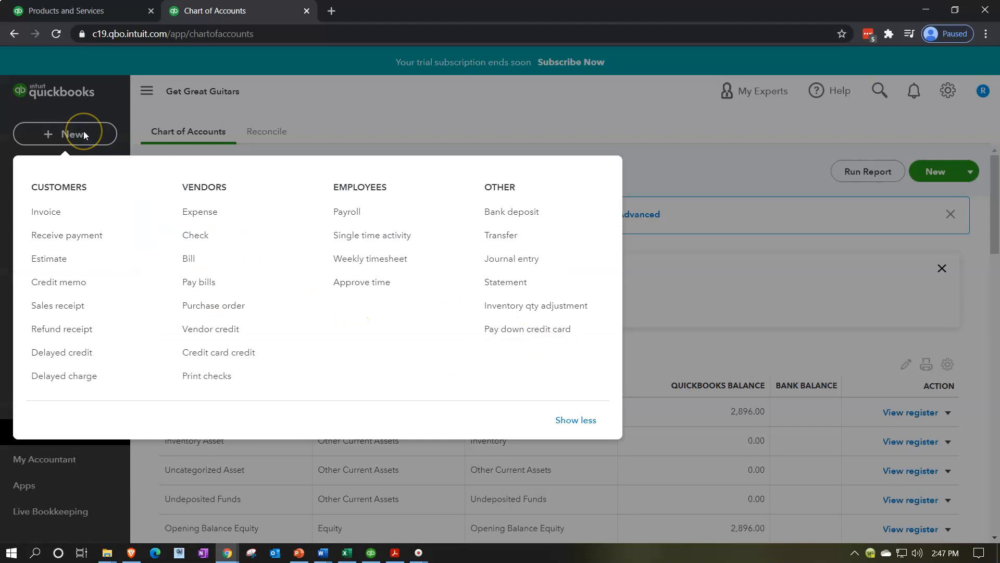
{"action": "left_click", "coordinate": [224, 222]}
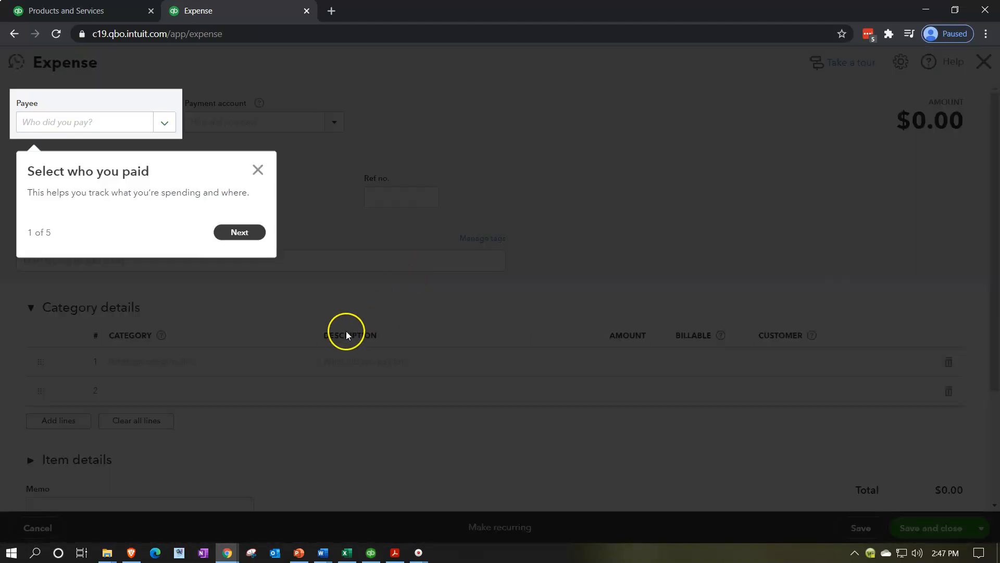
{"action": "left_click", "coordinate": [258, 169]}
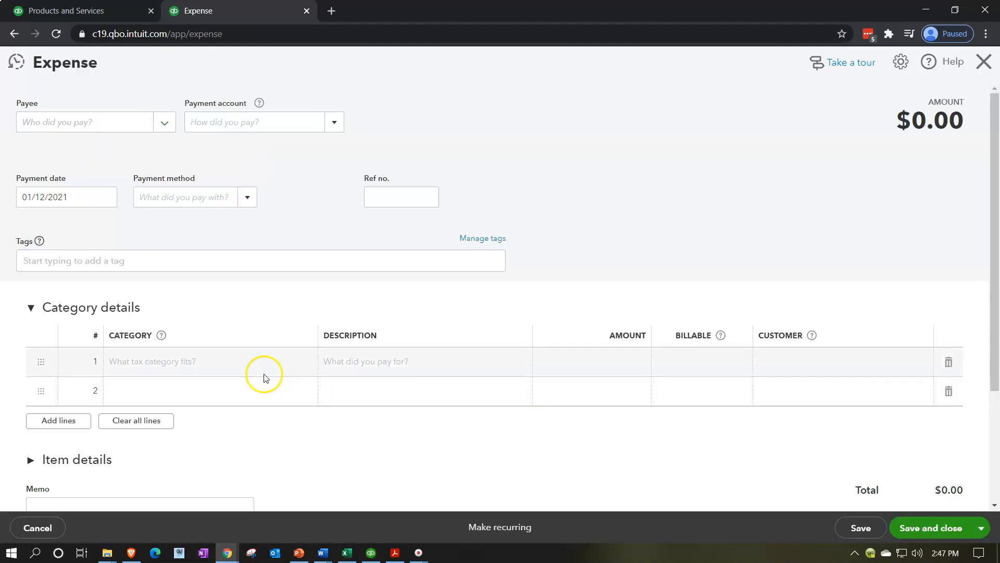
{"action": "left_click", "coordinate": [264, 376]}
{"action": "left_click", "coordinate": [311, 362]}
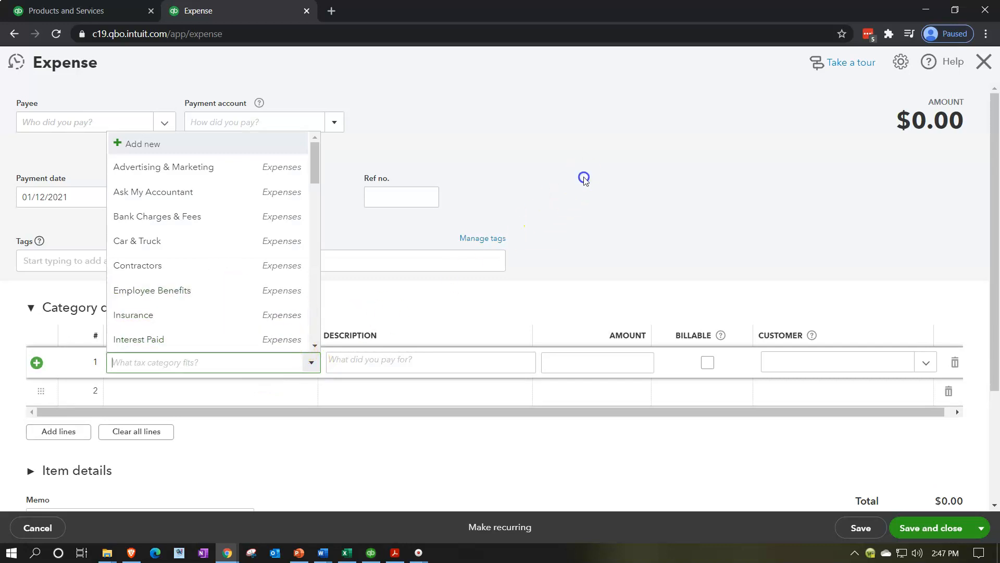
{"action": "left_click", "coordinate": [458, 286]}
Step: Expand Item details, choose ELP as the first item product, then close the expense without saving
{"action": "scroll", "coordinate": [105, 424], "scroll_direction": "down", "scroll_amount": 1}
{"action": "left_click", "coordinate": [29, 398]}
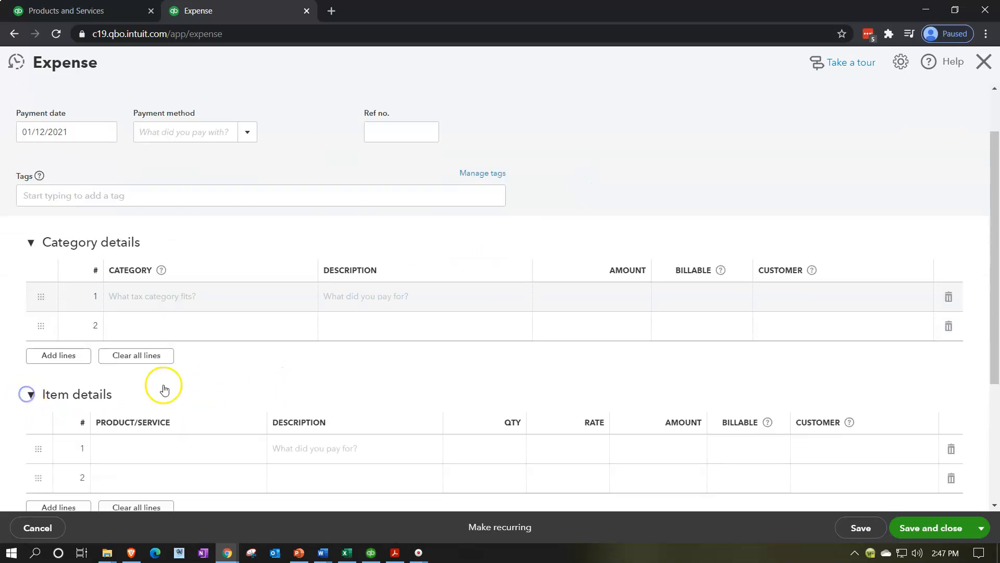
{"action": "scroll", "coordinate": [212, 380], "scroll_direction": "down", "scroll_amount": 2}
{"action": "left_click", "coordinate": [214, 320]}
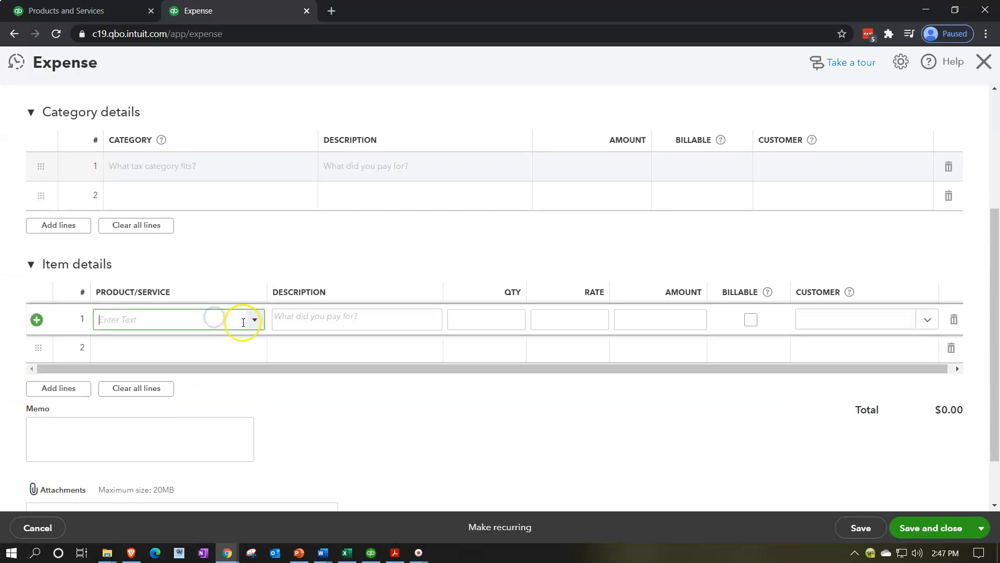
{"action": "left_click", "coordinate": [254, 319]}
{"action": "left_click", "coordinate": [183, 399]}
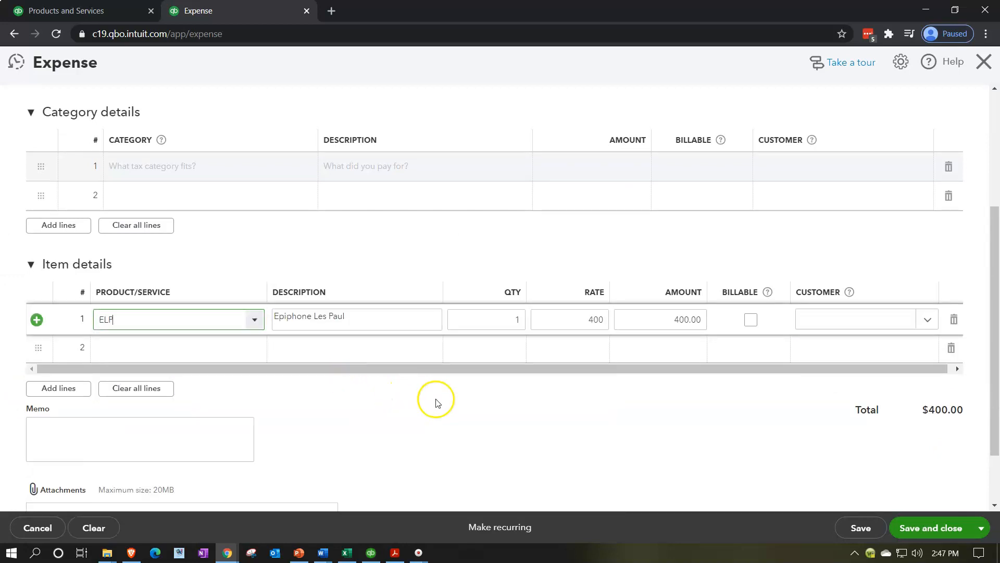
{"action": "left_click", "coordinate": [983, 63]}
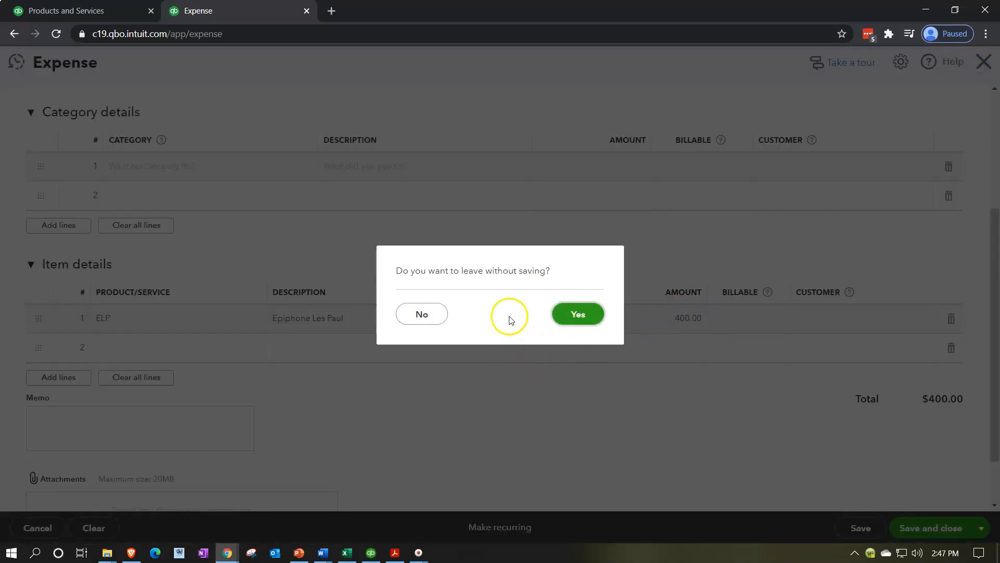
{"action": "left_click", "coordinate": [592, 320]}
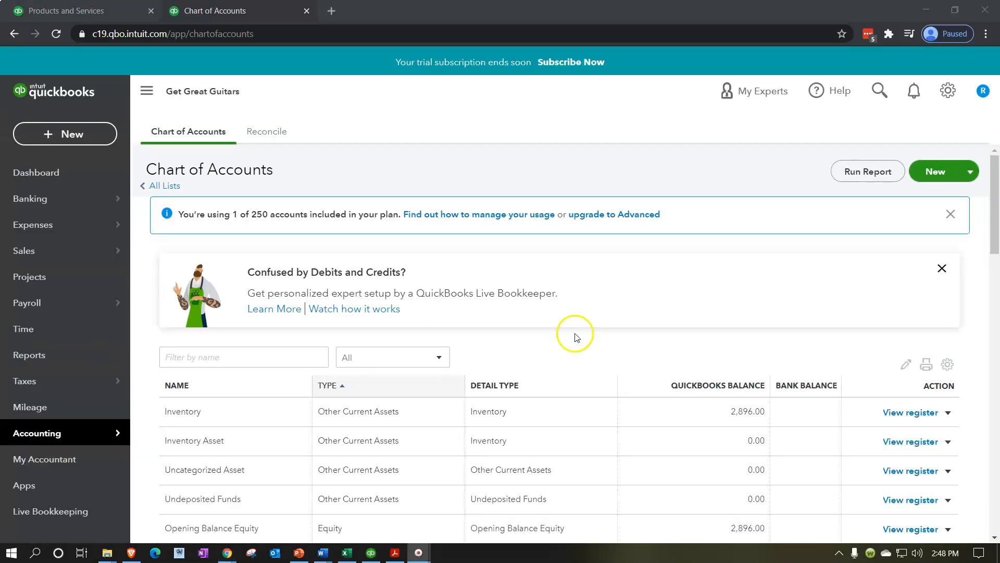
Step: Switch to Adobe Acrobat to view the Trail Beginning Balances PDF, then return to the browser
{"action": "left_click", "coordinate": [395, 552]}
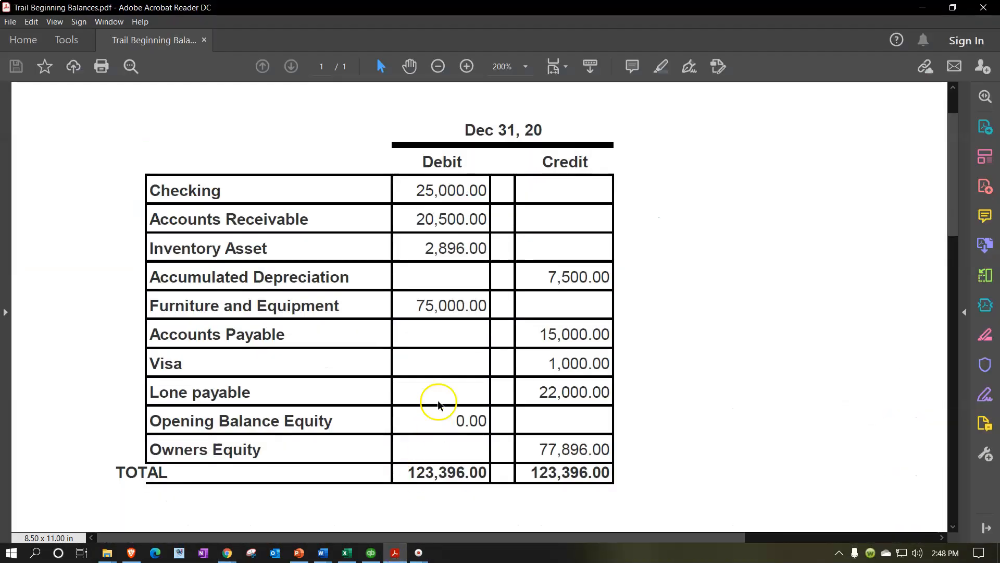
{"action": "left_click", "coordinate": [395, 553]}
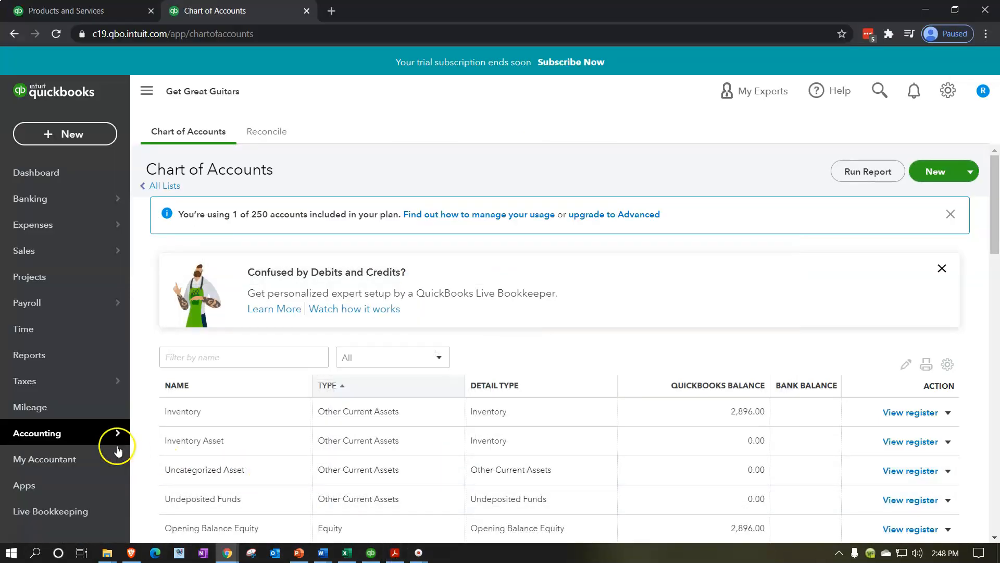
Step: Open the Balance Sheet report from Reports
{"action": "left_click", "coordinate": [46, 363]}
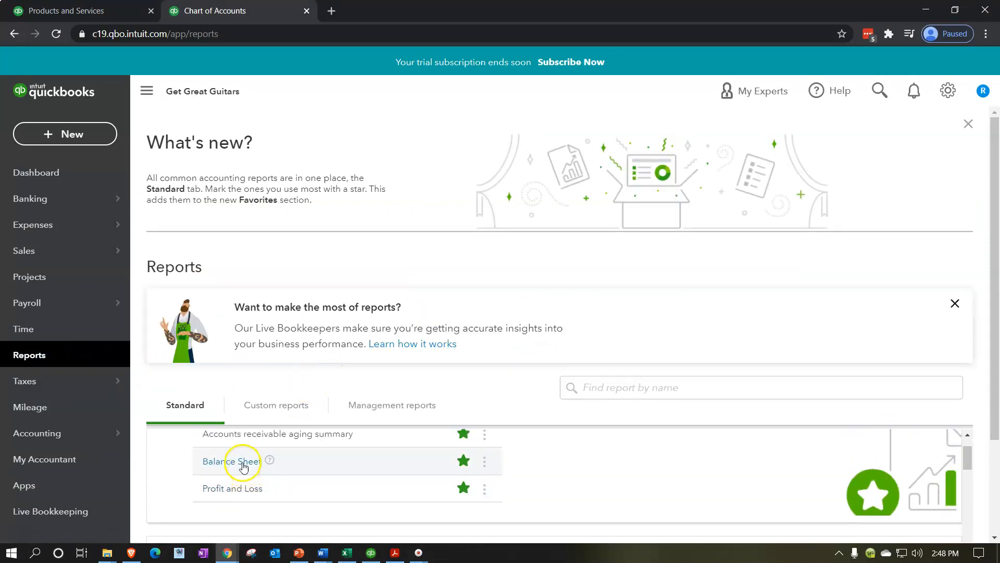
{"action": "left_click", "coordinate": [243, 466]}
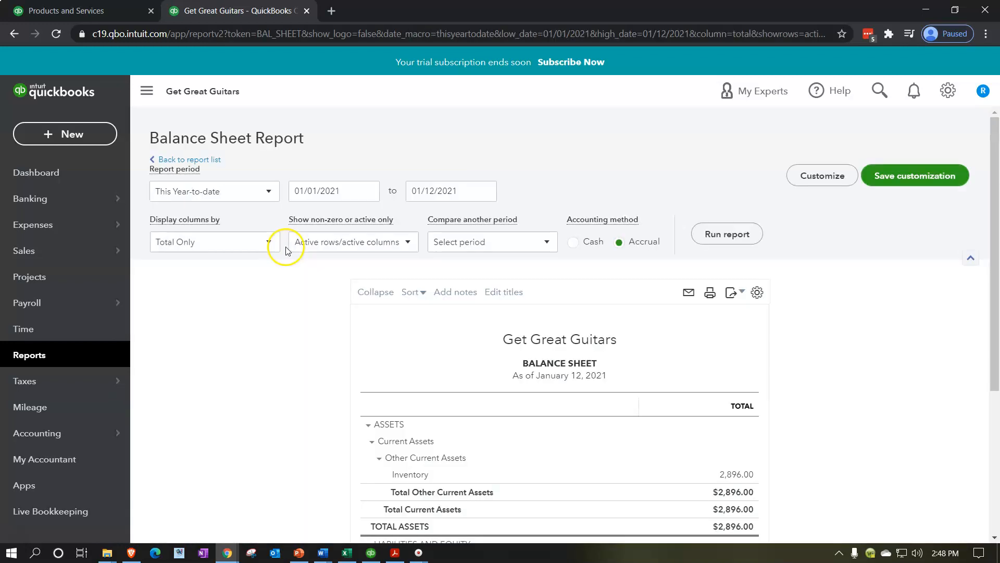
{"action": "scroll", "coordinate": [289, 252], "scroll_direction": "down", "scroll_amount": 3}
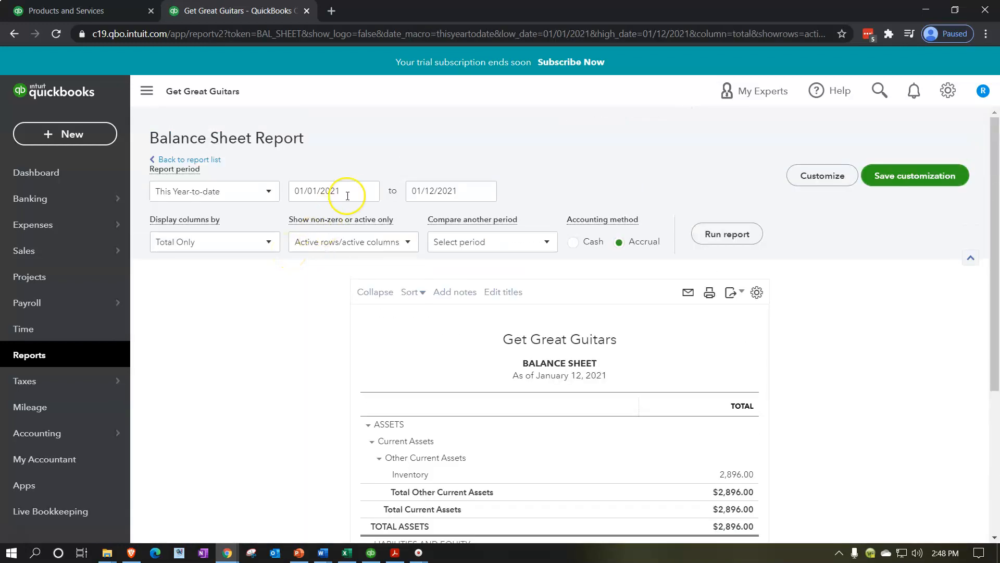
Step: Set the Balance Sheet report period from 01/01/2020 to 12/31/2020 and run the report
{"action": "left_click", "coordinate": [341, 194]}
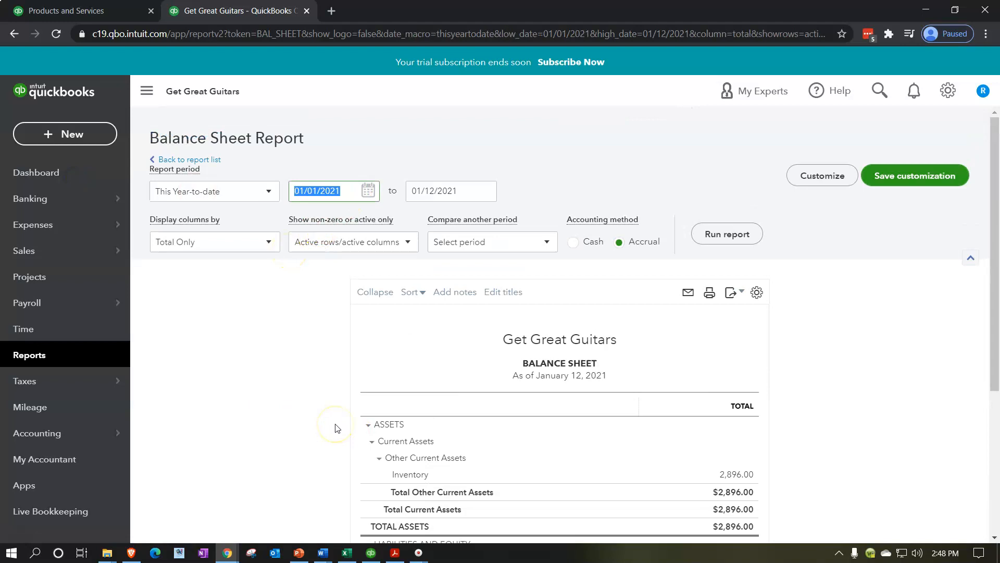
{"action": "type", "text": "01/01/2020"}
{"action": "key", "text": "Tab"}
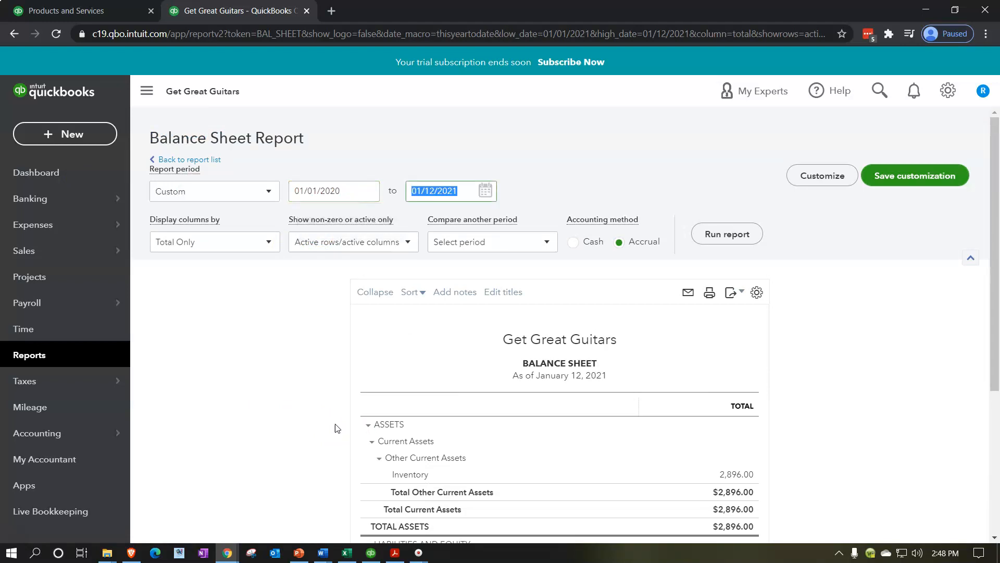
{"action": "type", "text": "12/31/20"}
{"action": "key", "text": "Tab"}
{"action": "left_click", "coordinate": [726, 234]}
{"action": "scroll", "coordinate": [792, 303], "scroll_direction": "down", "scroll_amount": 3}
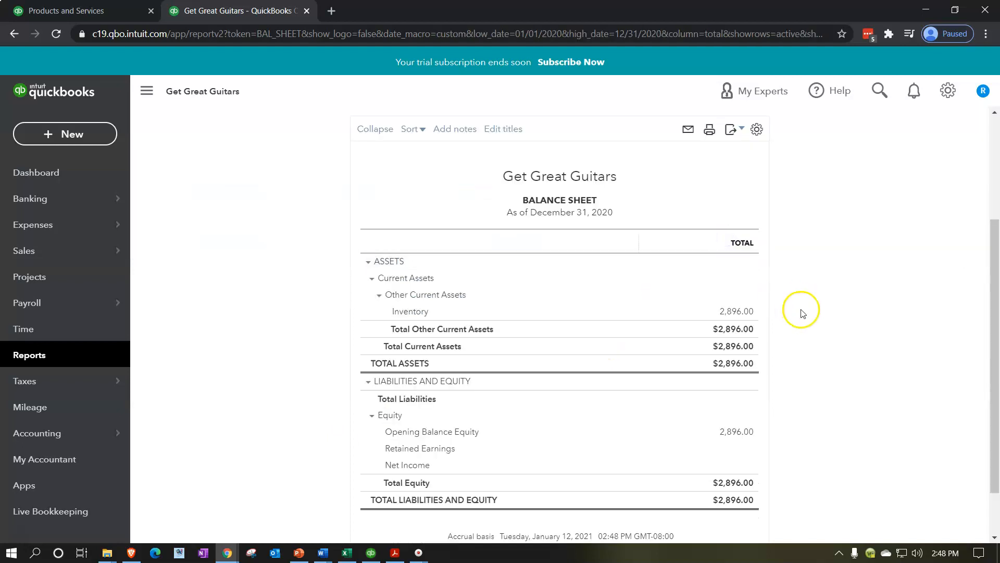
Step: Drill into the balance sheet's Inventory amount to open its transaction report
{"action": "scroll", "coordinate": [802, 312], "scroll_direction": "up", "scroll_amount": 3}
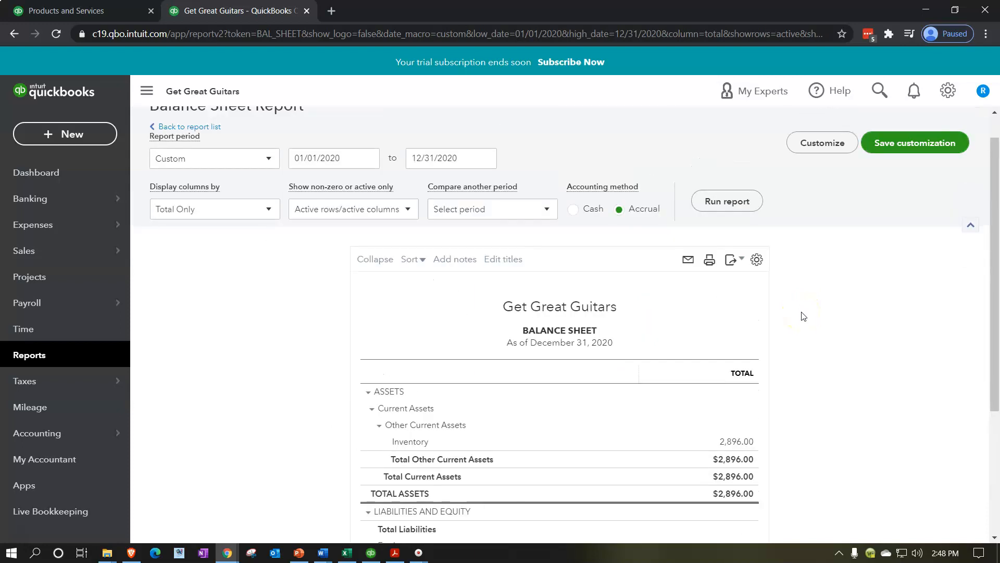
{"action": "left_click", "coordinate": [148, 91]}
{"action": "key", "text": "ctrl+plus"}
{"action": "key", "text": "ctrl+plus"}
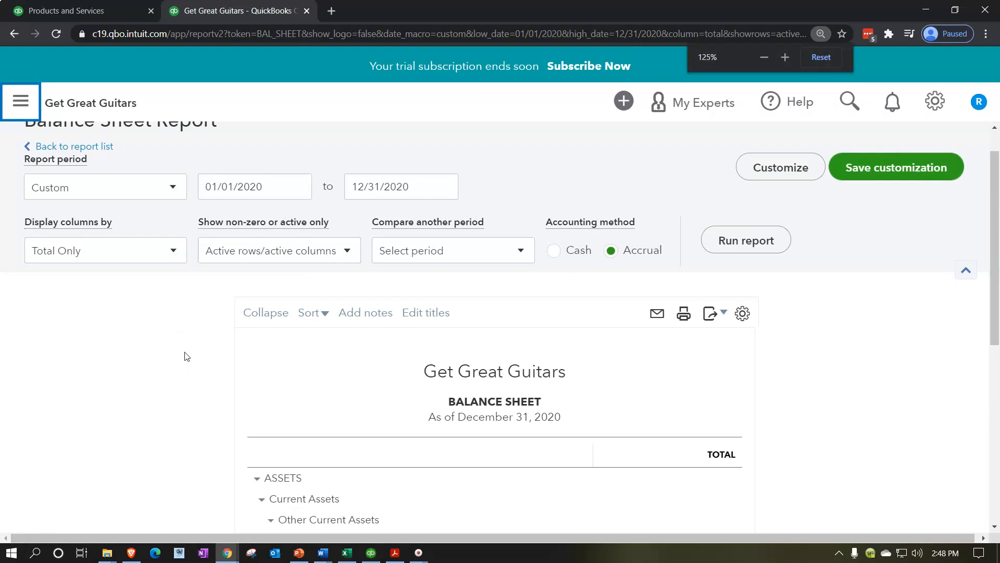
{"action": "scroll", "coordinate": [187, 357], "scroll_direction": "down", "scroll_amount": 6}
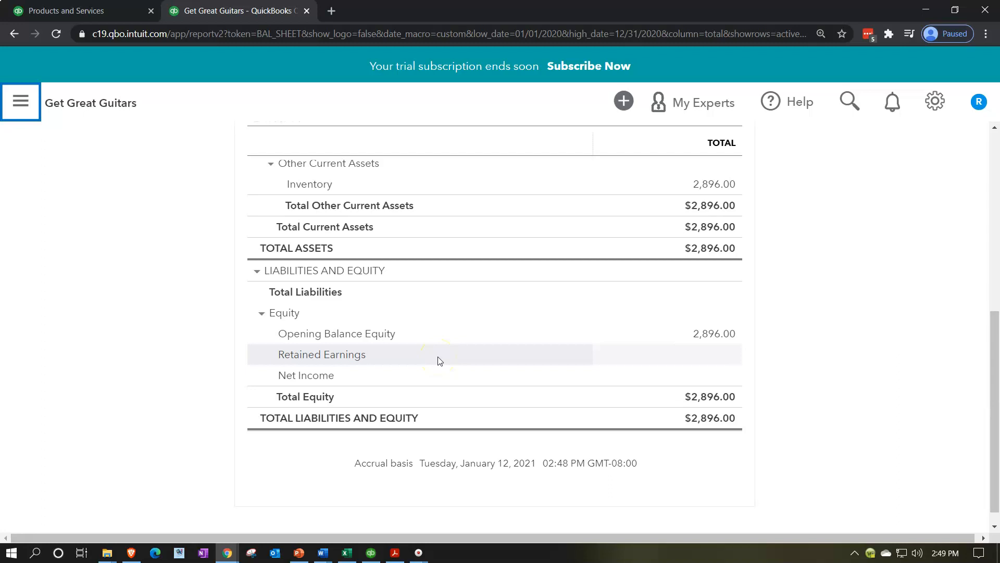
{"action": "scroll", "coordinate": [439, 359], "scroll_direction": "up", "scroll_amount": 2}
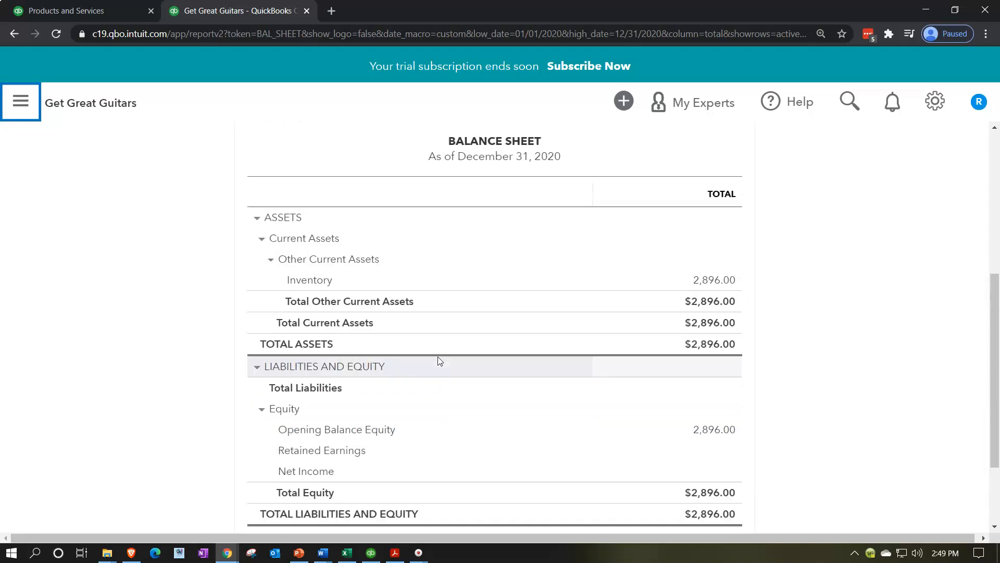
{"action": "left_click", "coordinate": [711, 286]}
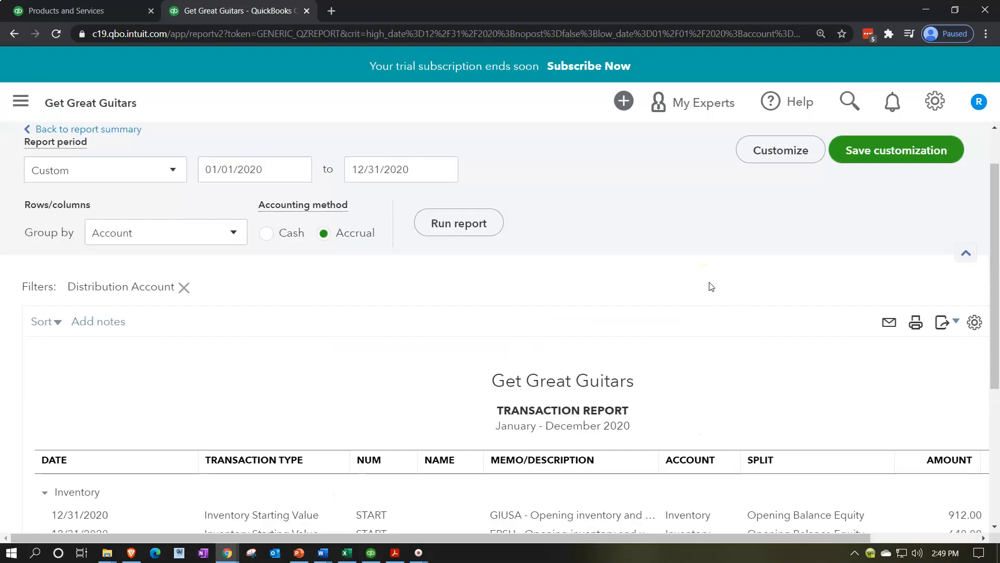
{"action": "scroll", "coordinate": [711, 286], "scroll_direction": "down", "scroll_amount": 3}
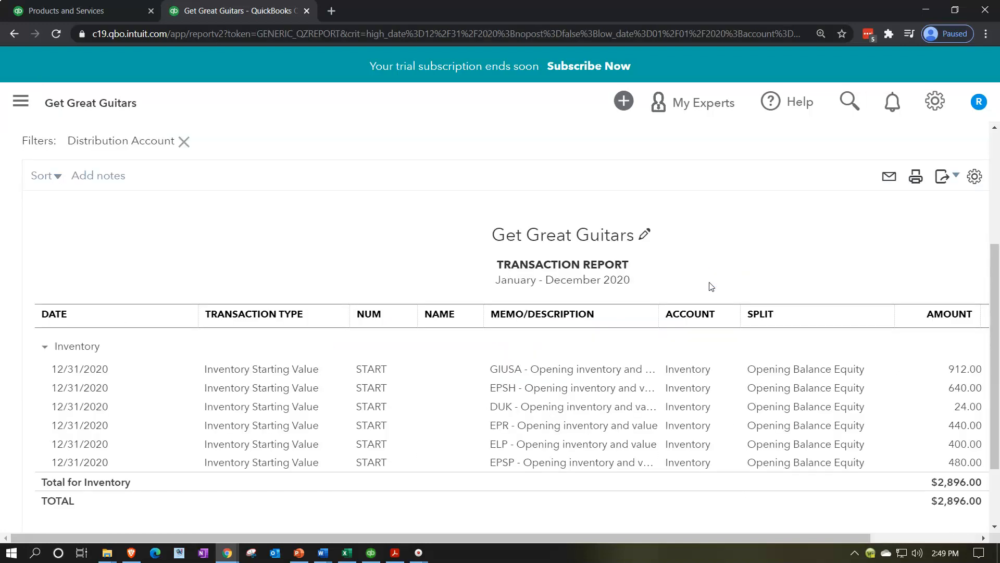
{"action": "key", "text": "ctrl+minus"}
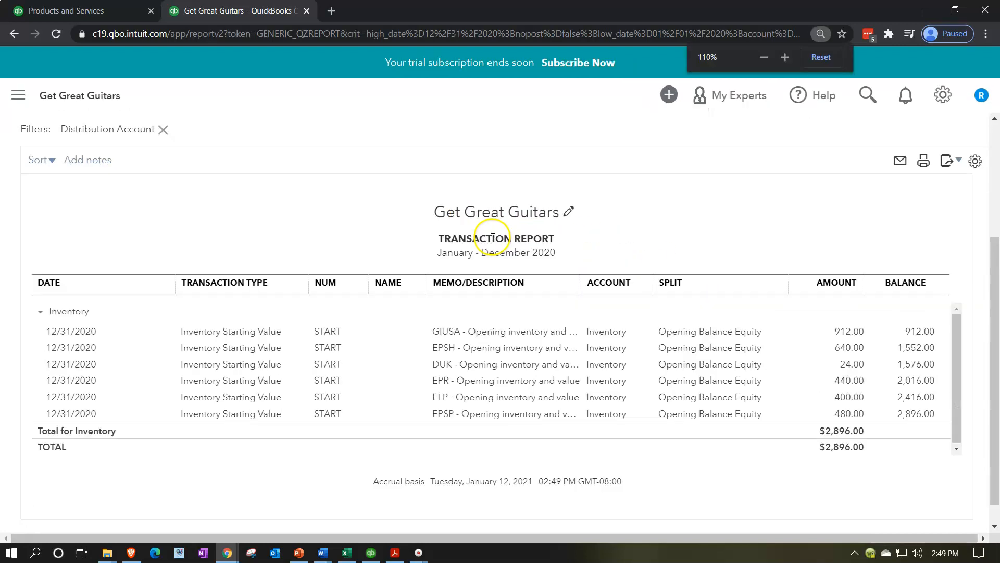
{"action": "key", "text": "ctrl+minus"}
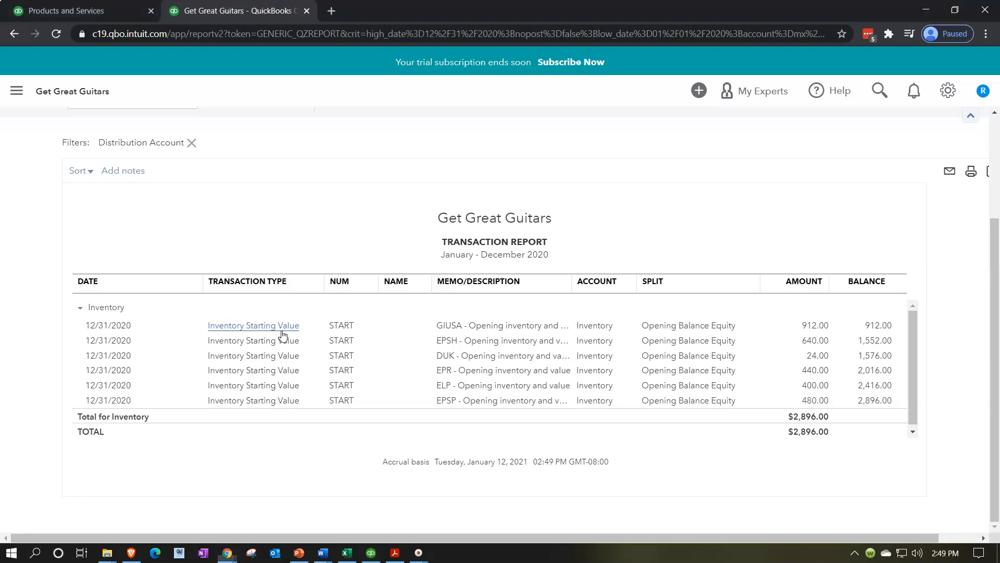
Step: Open the GIUSA inventory starting value transaction, close it, and go back to the balance sheet summary
{"action": "left_click", "coordinate": [814, 327]}
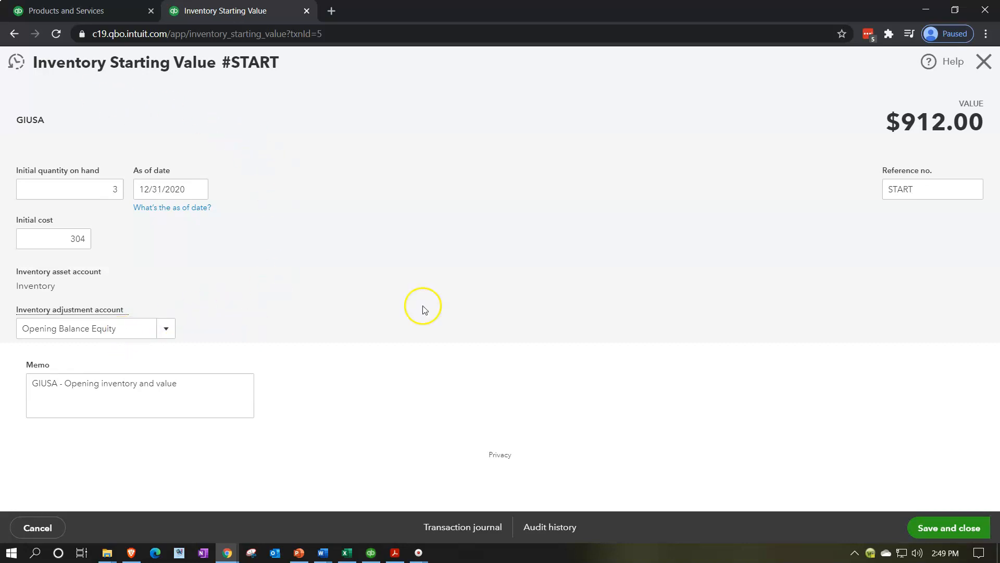
{"action": "left_click", "coordinate": [984, 68]}
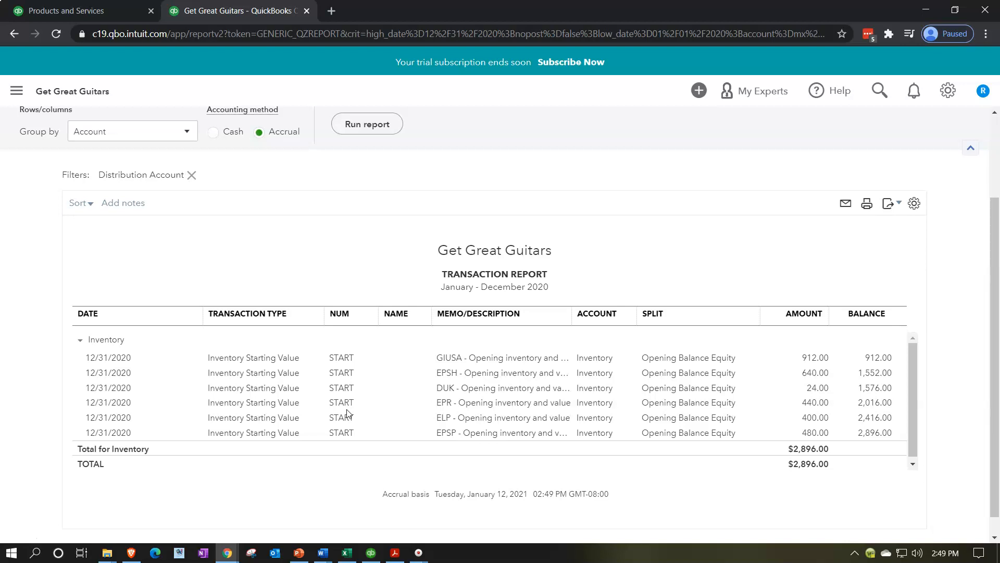
{"action": "scroll", "coordinate": [438, 373], "scroll_direction": "up", "scroll_amount": 3}
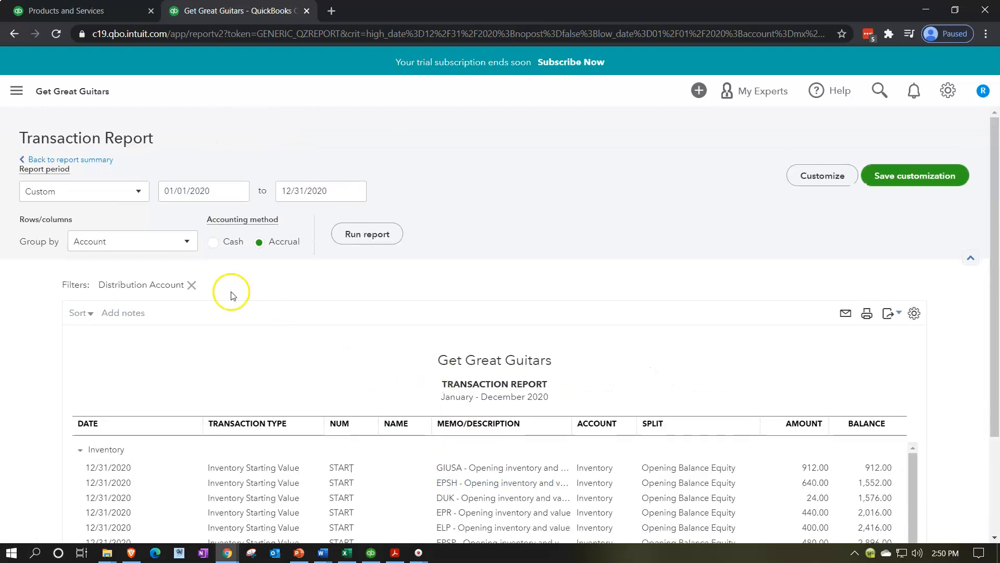
{"action": "left_click", "coordinate": [83, 160]}
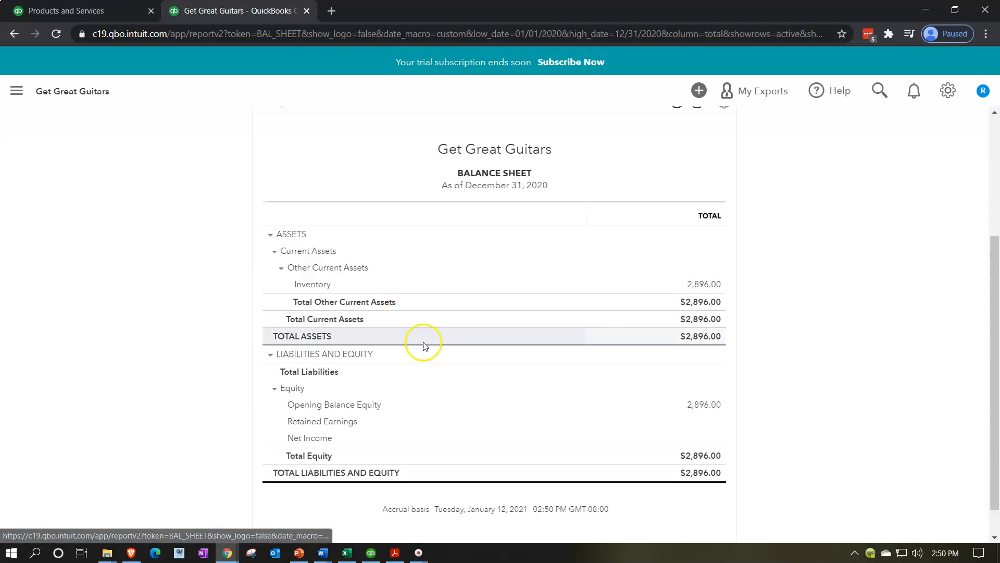
Step: Switch to Adobe Acrobat to compare the Trail Beginning Balances PDF, then return to the browser
{"action": "left_click", "coordinate": [395, 552]}
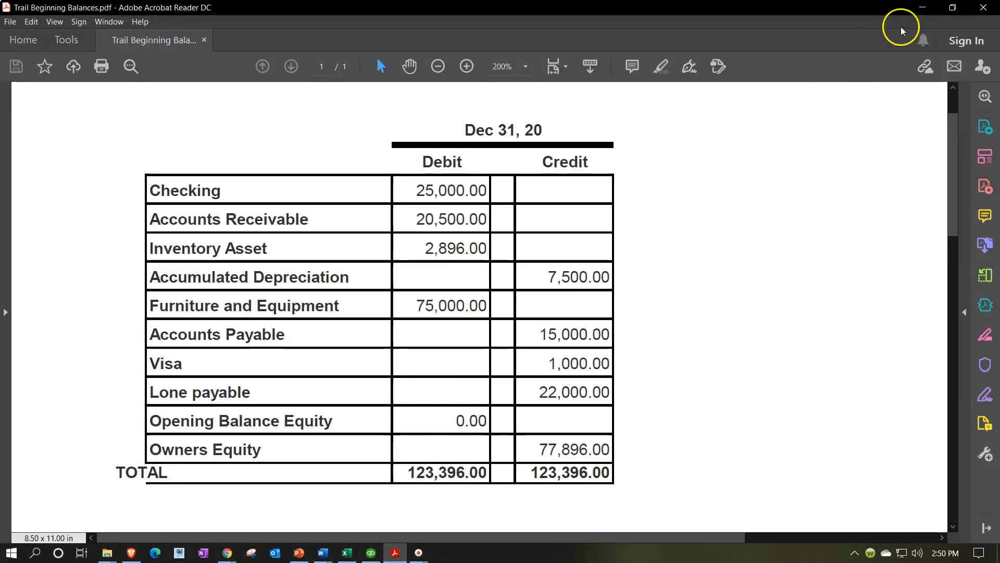
{"action": "left_click", "coordinate": [922, 7]}
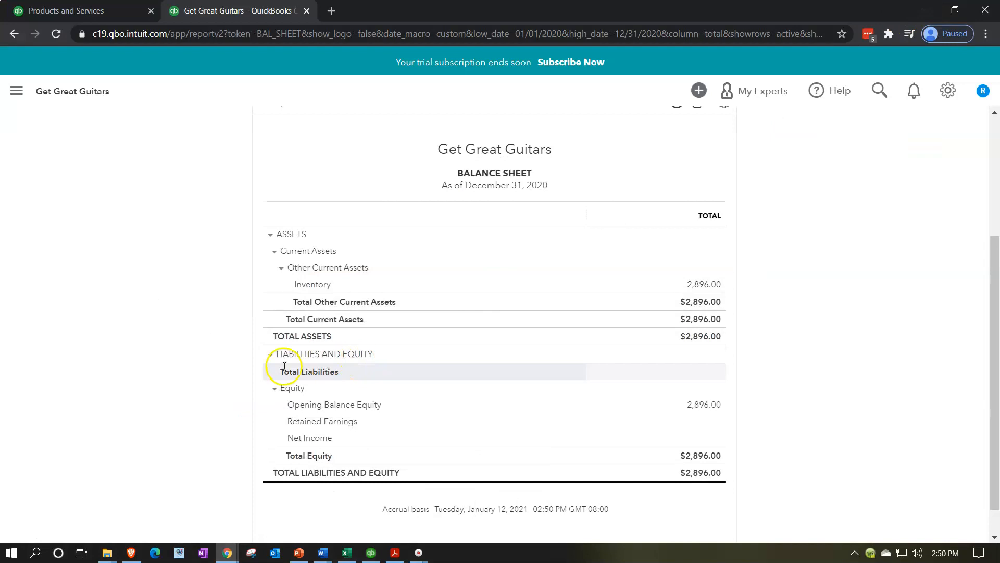